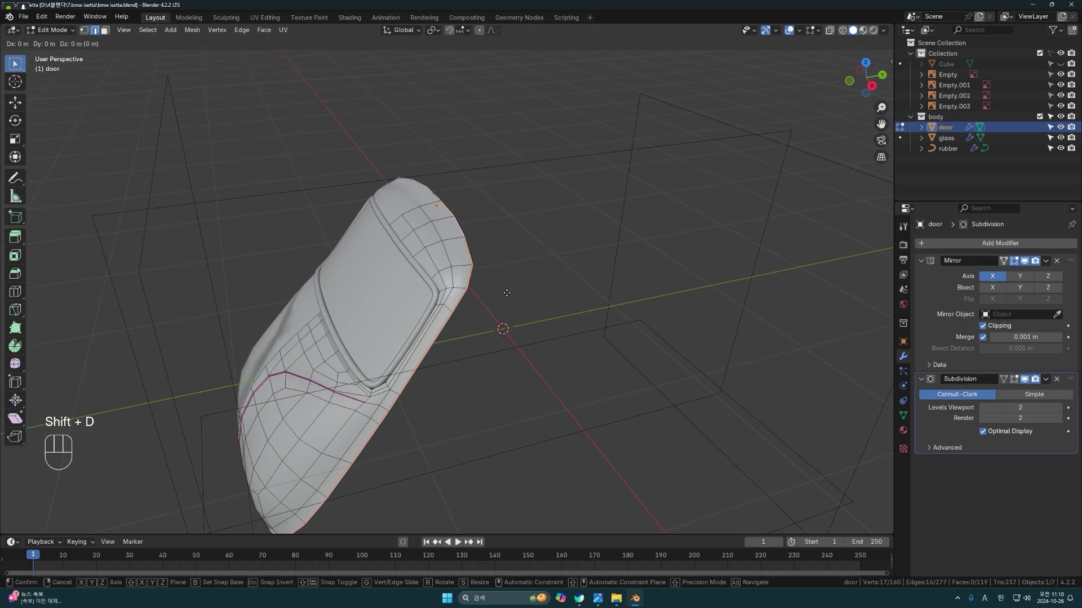
# Place the duplicated door rim edges about 0.039 m away along Y and separate the selection into its own object
pyautogui.click(648, 239)
pyautogui.scroll(2, 648, 239)
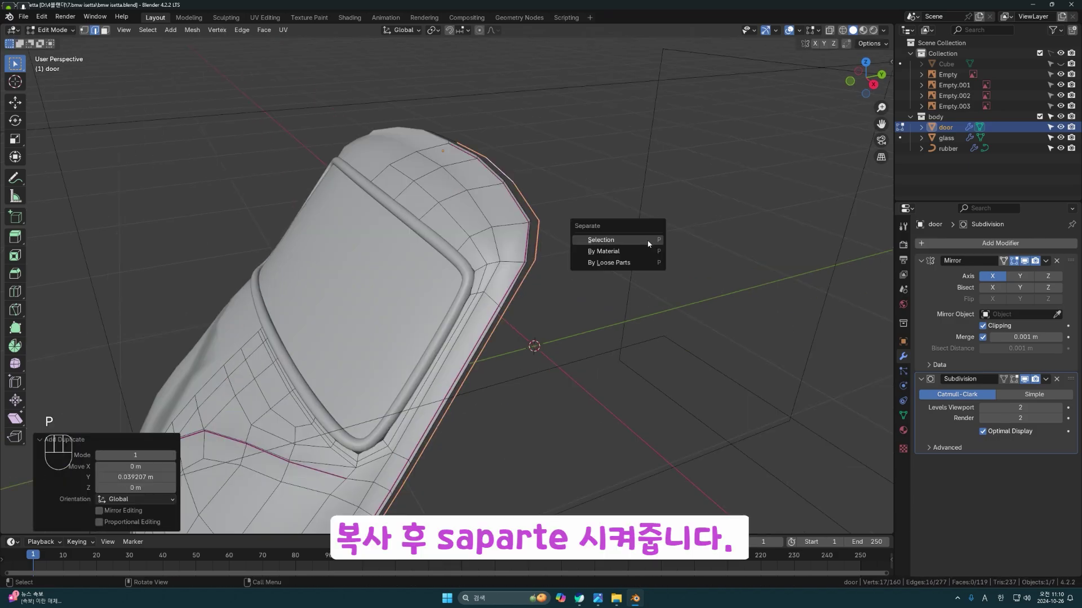
pyautogui.click(648, 244)
pyautogui.moveTo(611, 246); pyautogui.dragTo(597, 248, button='middle')
pyautogui.scroll(-1, 583, 253)
pyautogui.scroll(1, 581, 248)
# Reposition the separated body outline against the door's rear edge in the right side view
pyautogui.press('Tab')
pyautogui.press('`')
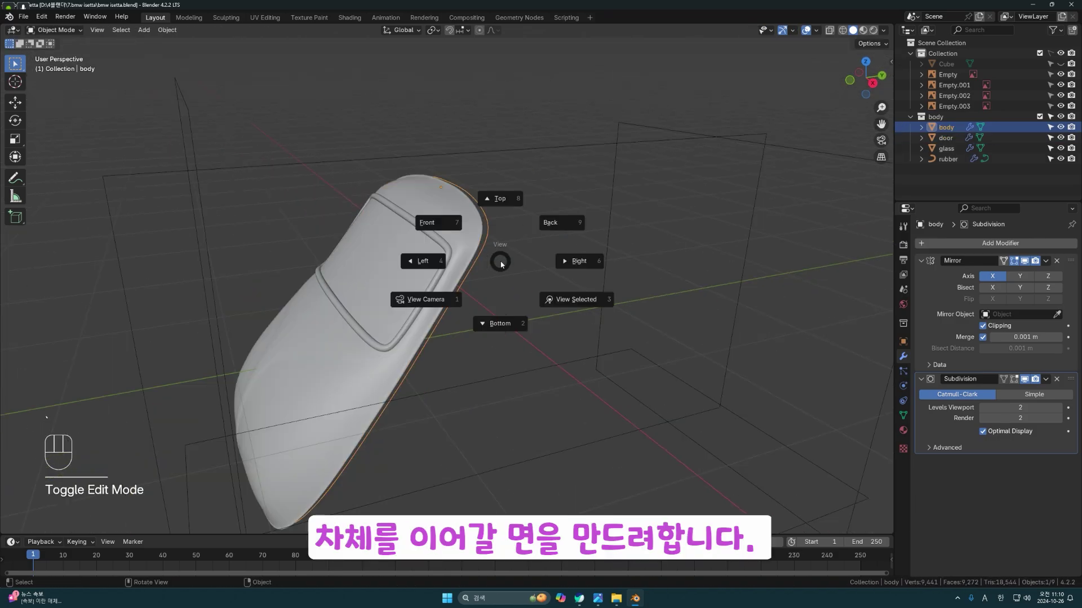
pyautogui.click(569, 262)
pyautogui.keyDown('shift'); pyautogui.moveTo(427, 279); pyautogui.dragTo(538, 272, button='middle'); pyautogui.keyUp('shift')
pyautogui.scroll(3, 530, 275)
pyautogui.press('g')
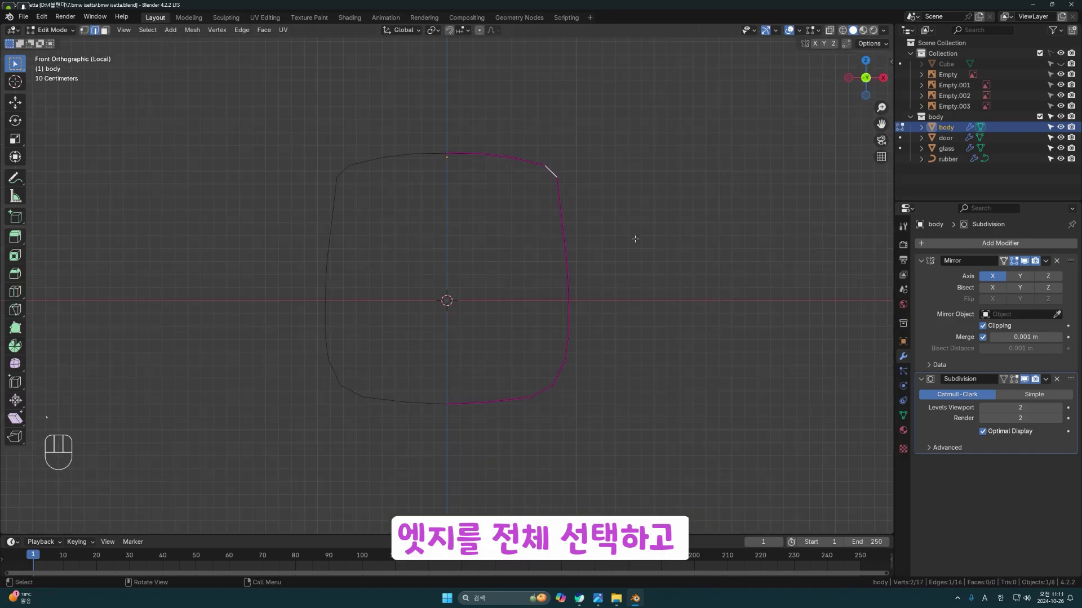
# Select the whole body outline in the isolated front view and fill it with a face
pyautogui.moveTo(637, 127); pyautogui.dragTo(388, 431)
pyautogui.moveTo(389, 431); pyautogui.dragTo(583, 172, button='middle')
pyautogui.press('f')
pyautogui.press('n')
# Inset the filled body face by about 2.1 m
pyautogui.press('3')
pyautogui.click(591, 178)
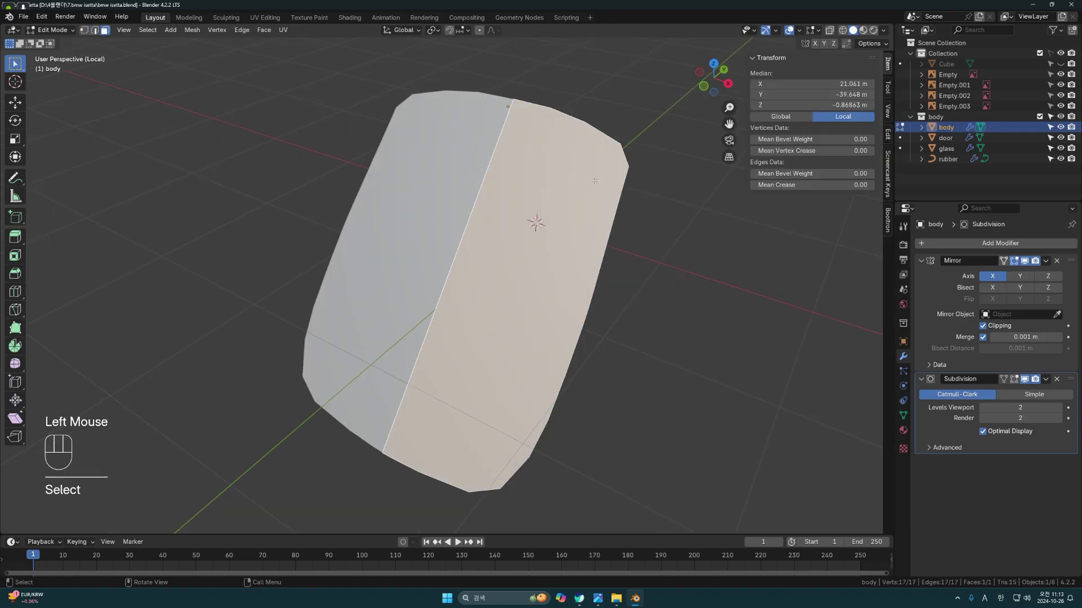
pyautogui.press('i')
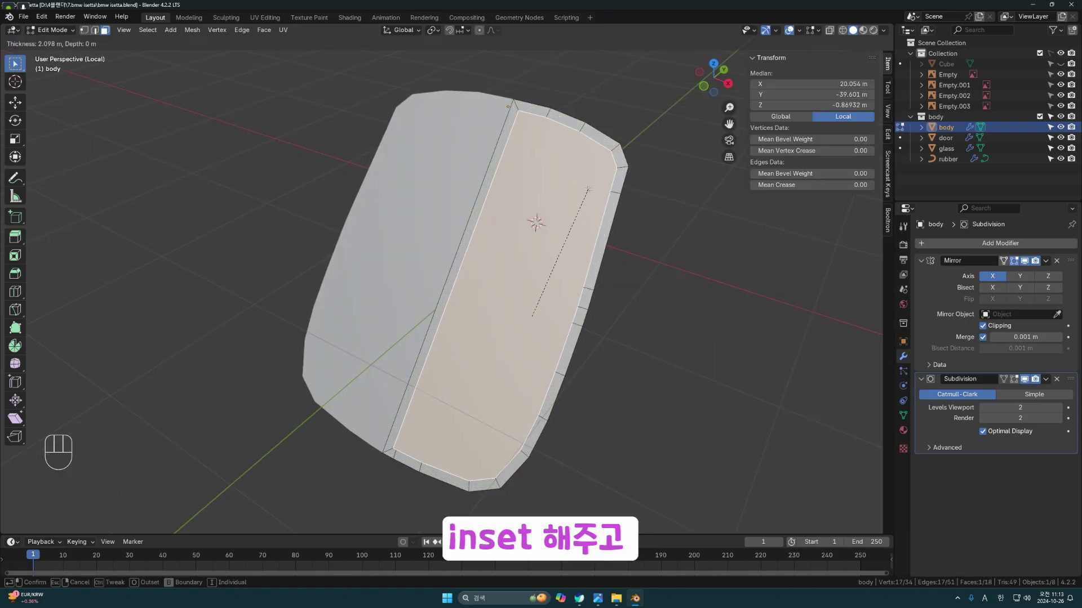
pyautogui.click(588, 190)
# Delete the narrow inset face that runs along the mirror centreline
pyautogui.click(449, 284)
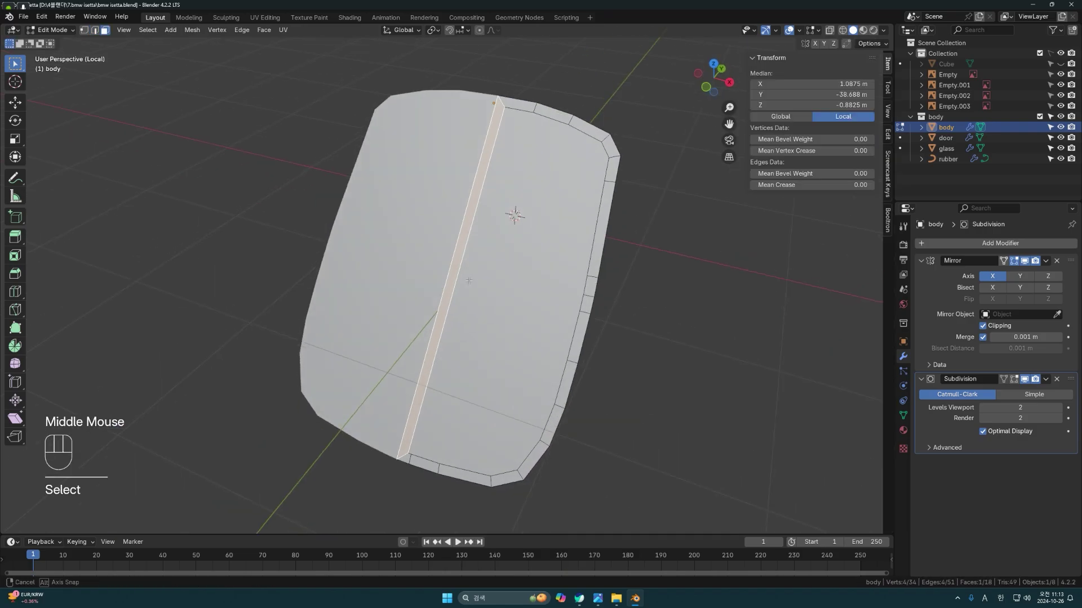
pyautogui.press('x')
pyautogui.click(470, 282)
# Move the two inner vertices beside the gap along X until they meet the mirror centreline
pyautogui.click(494, 104)
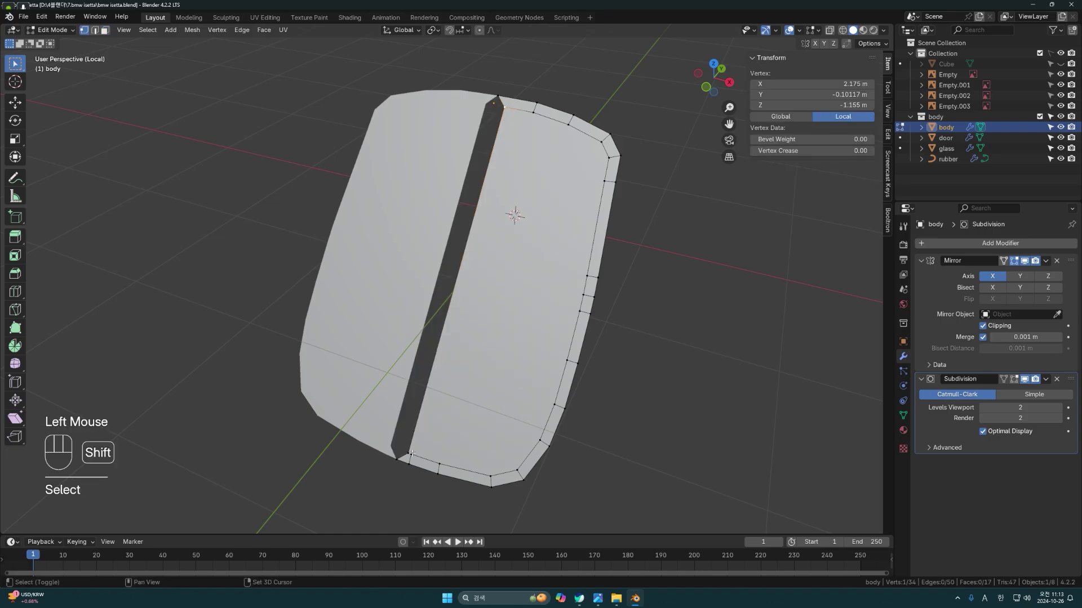
pyautogui.keyDown('shift'); pyautogui.click(399, 453); pyautogui.keyUp('shift')
pyautogui.press('g')
pyautogui.press('x')
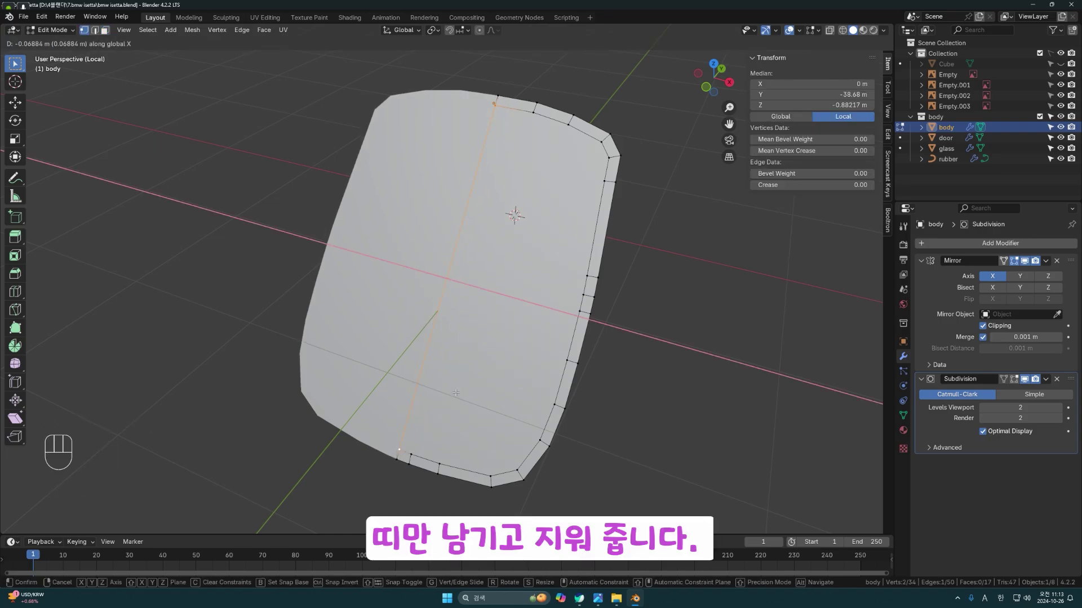
pyautogui.click(455, 393)
# Delete the large inner face so only the rim band of the body remains
pyautogui.moveTo(523, 397); pyautogui.dragTo(570, 398, button='middle')
pyautogui.press('3')
pyautogui.click(536, 350)
pyautogui.press('x')
pyautogui.click(549, 345)
# Return to the full scene in Object Mode and hide the door, glass and rubber objects
pyautogui.moveTo(594, 340); pyautogui.dragTo(615, 338, button='middle')
pyautogui.press('Tab')
pyautogui.moveTo(651, 390); pyautogui.dragTo(670, 337, button='middle')
pyautogui.press('KP_Divide')
pyautogui.moveTo(606, 358); pyautogui.dragTo(459, 383, button='middle')
pyautogui.scroll(-2, 232, 377)
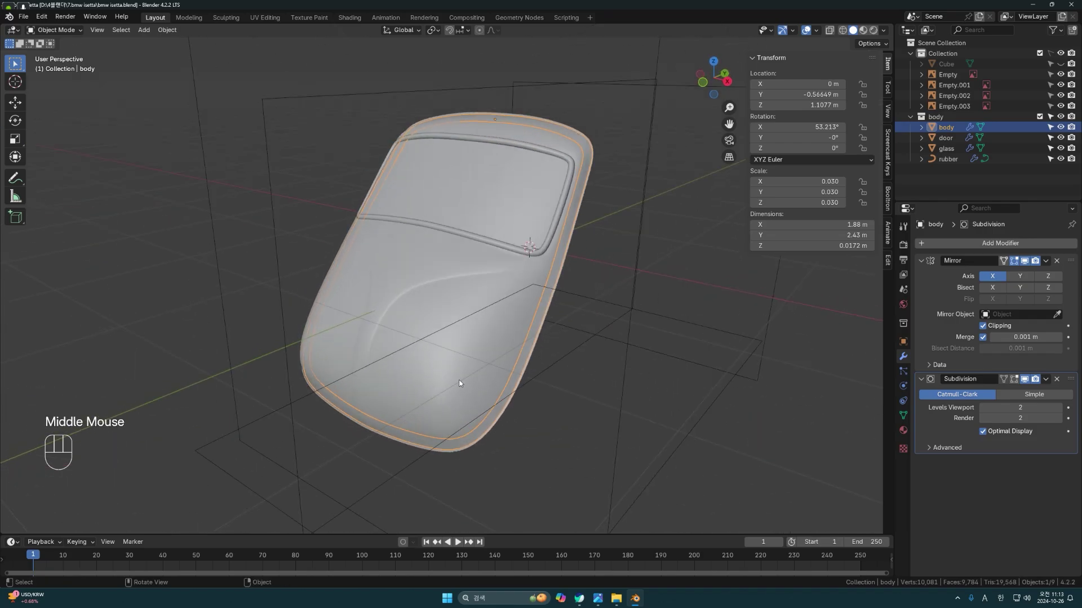
pyautogui.scroll(5, 659, 350)
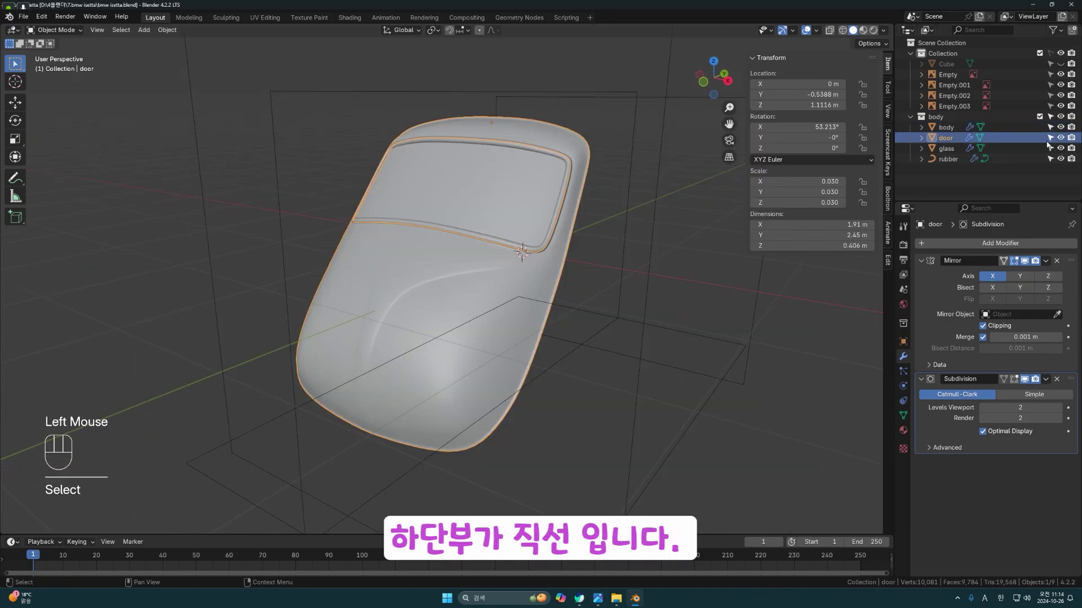
pyautogui.click(1060, 138)
pyautogui.click(1060, 148)
pyautogui.click(1060, 159)
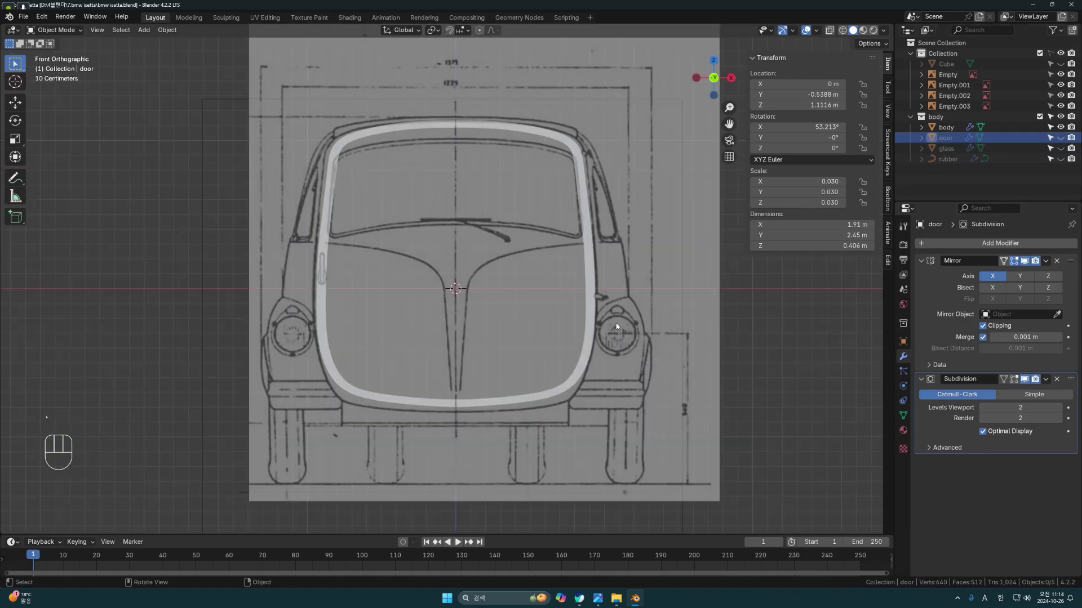
# Dissolve the three cross edges of the body band between the bottom centre and the lower corner
pyautogui.keyDown('shift'); pyautogui.moveTo(462, 281); pyautogui.dragTo(462, 338, button='middle'); pyautogui.keyUp('shift')
pyautogui.click(501, 409)
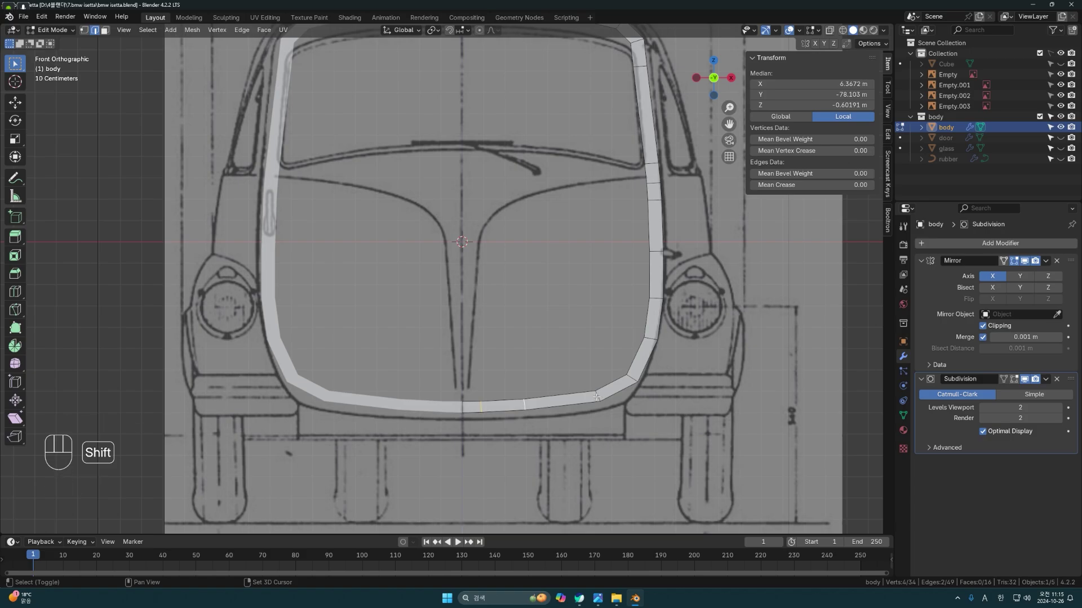
pyautogui.press('x')
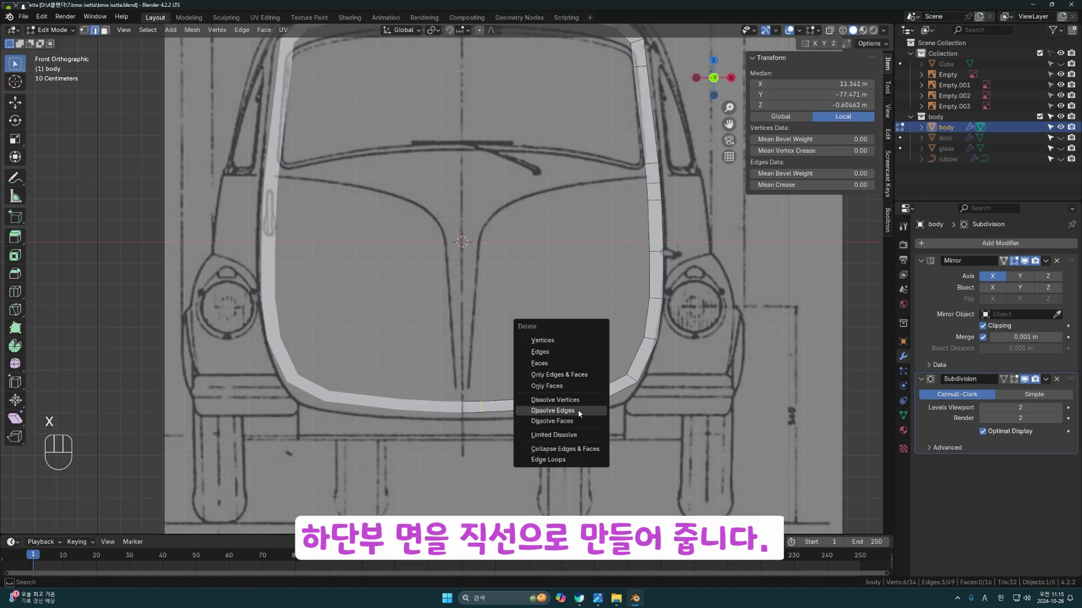
pyautogui.click(578, 414)
# Raise the body band's bottom centre edge along its local Y axis to straighten the bottom strip
pyautogui.click(523, 405)
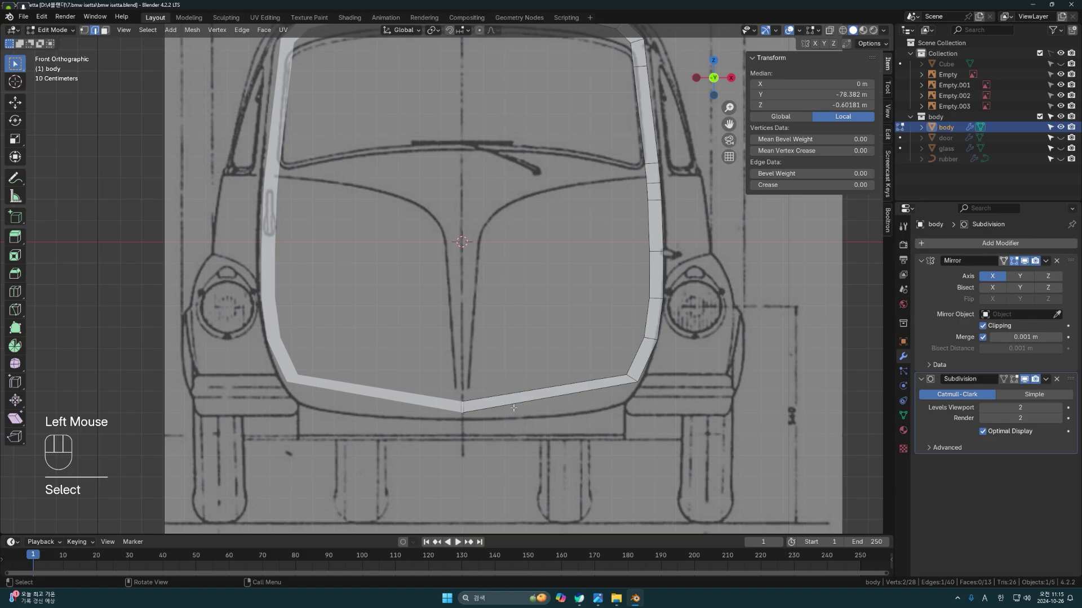
pyautogui.moveTo(514, 407)
pyautogui.mouseDown(button='middle')
pyautogui.moveTo(736, 248)
pyautogui.moveTo(504, 419)
pyautogui.mouseUp(button='middle')
pyautogui.press('g')
pyautogui.press('y')
pyautogui.press('y')
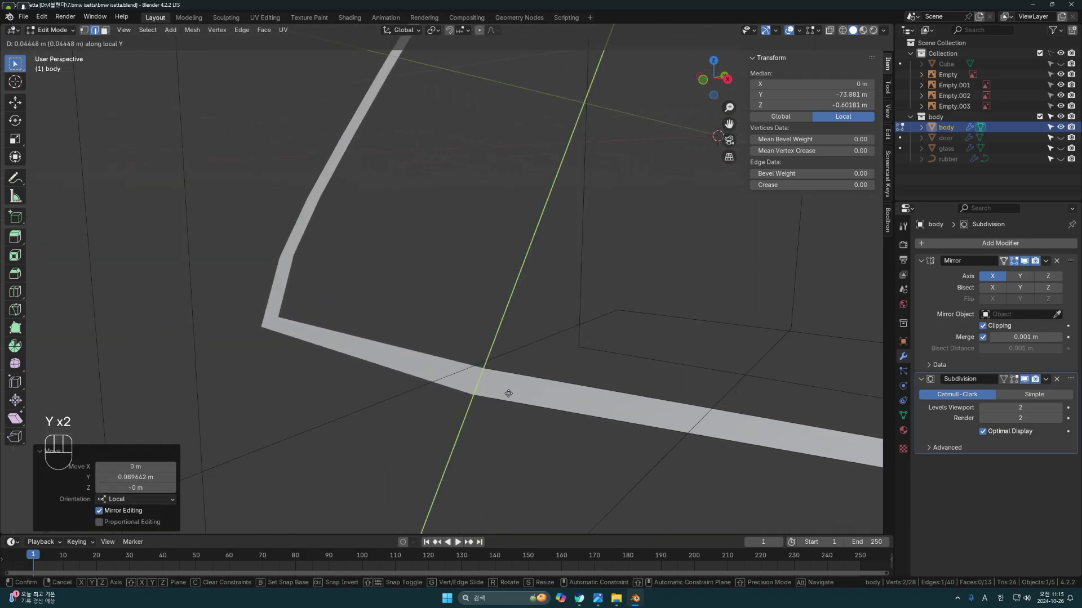
pyautogui.press('Escape')
pyautogui.press('`')
pyautogui.click(440, 361)
pyautogui.press('g')
pyautogui.press('y')
pyautogui.press('y')
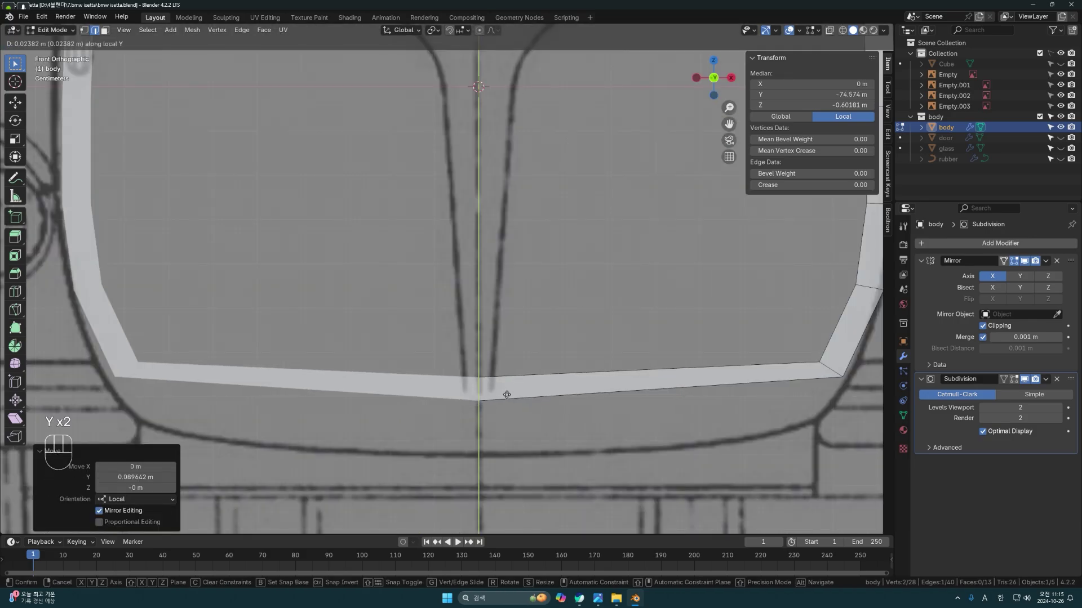
pyautogui.click(507, 376)
# Slide the inner vertex of the body band's lower corner to even out the bottom strip
pyautogui.scroll(-2, 452, 354)
pyautogui.press('1')
pyautogui.moveTo(452, 354); pyautogui.dragTo(489, 371)
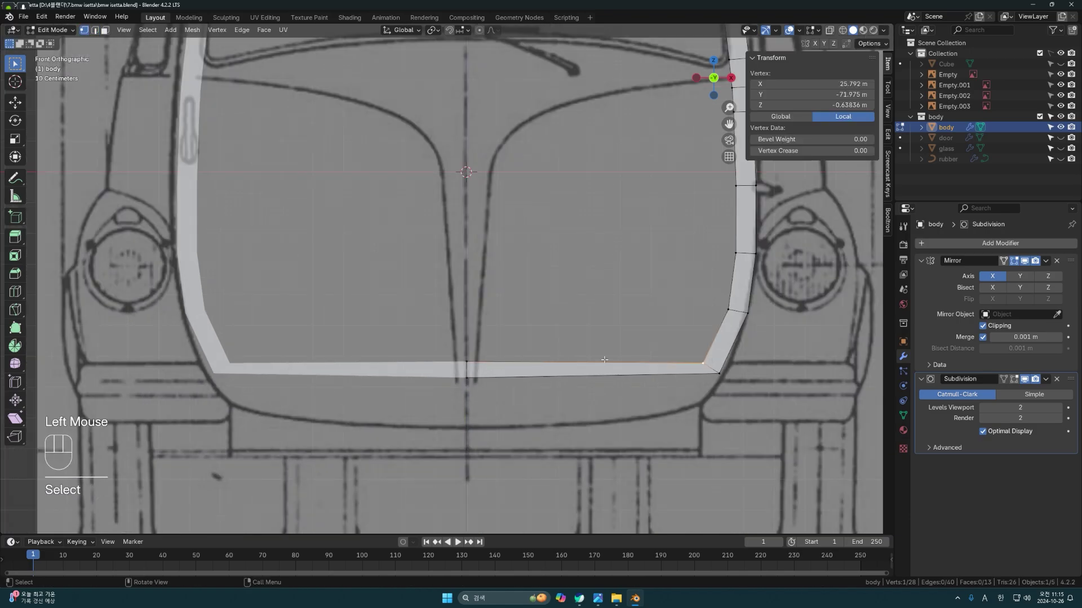
pyautogui.press('g')
pyautogui.press('g')
pyautogui.click(741, 356)
# Flatten the bottom inner edge of the body band with LoopTools
pyautogui.moveTo(737, 346); pyautogui.dragTo(443, 371)
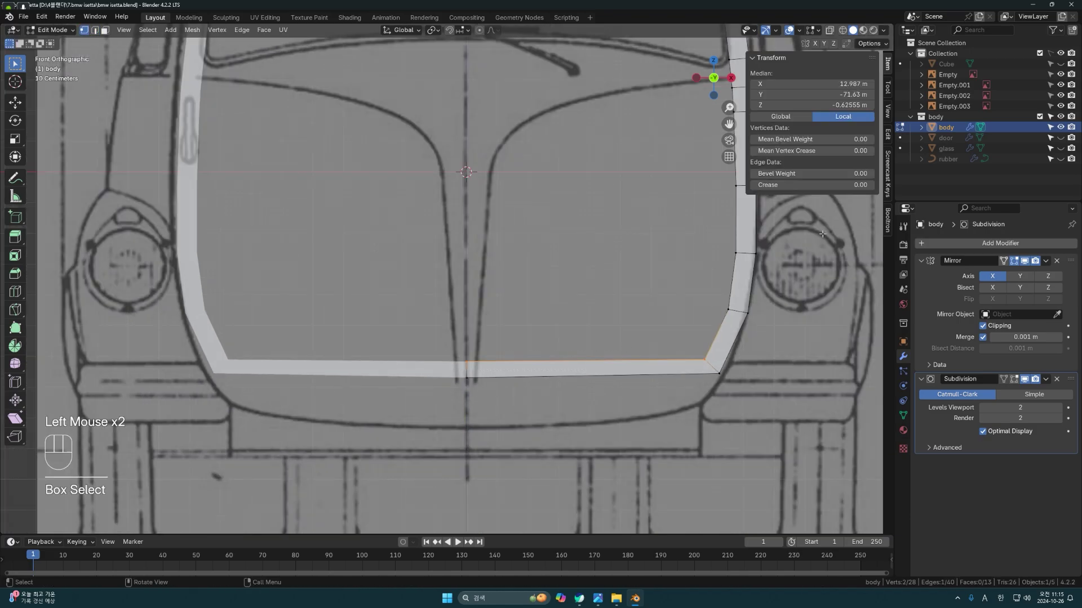
pyautogui.click(887, 134)
pyautogui.click(825, 108)
# Crease the cross edge at the body band's lower corner and return to Object Mode
pyautogui.hotkey('shift', 'e')
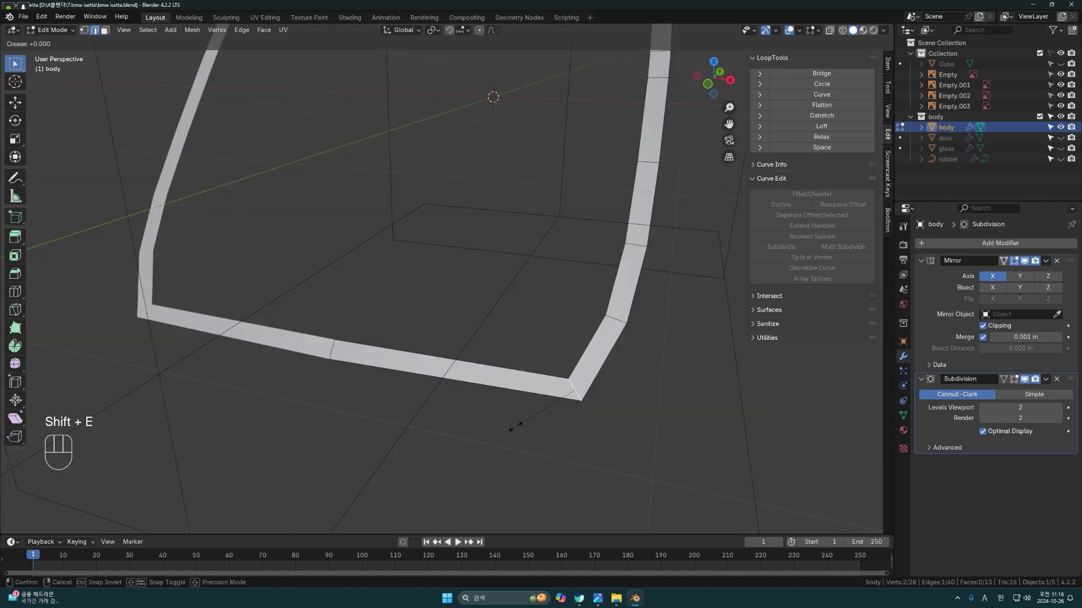
pyautogui.click(515, 427)
pyautogui.press('Tab')
# Move the four bottom vertices of the body band in the right side view to align with the door line
pyautogui.moveTo(430, 441); pyautogui.dragTo(531, 367, button='middle')
pyautogui.press('`')
pyautogui.click(610, 368)
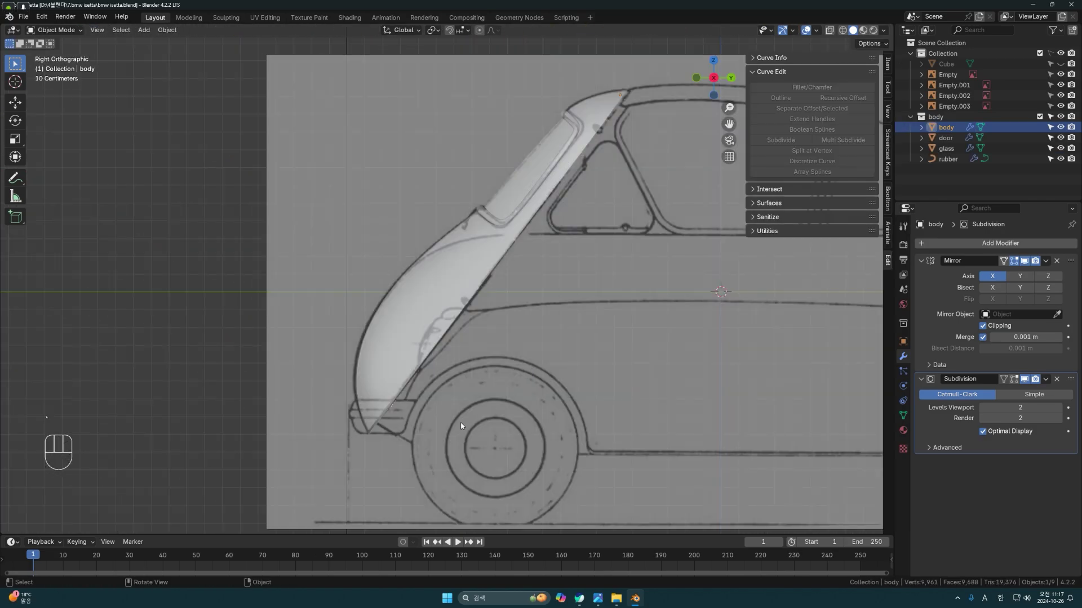
pyautogui.moveTo(390, 337); pyautogui.dragTo(482, 406)
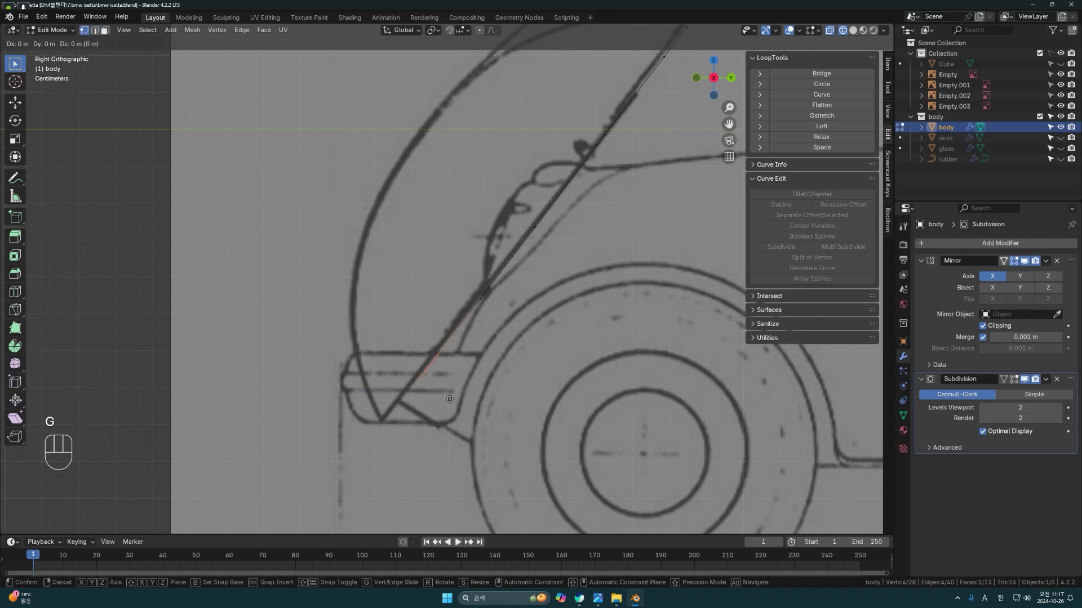
pyautogui.click(433, 424)
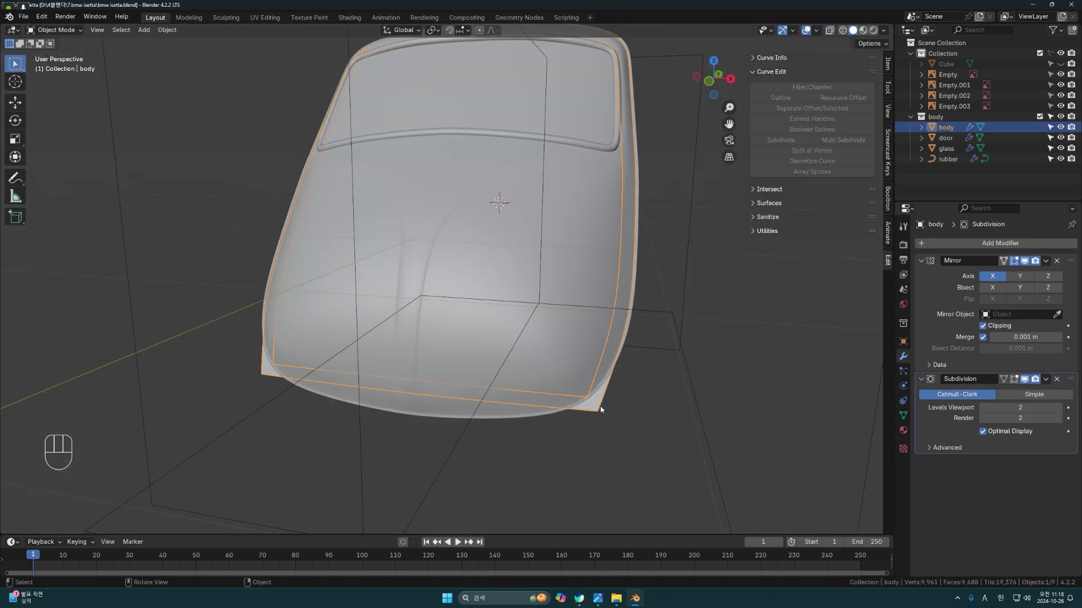
# Hide the door, slide the body band's lower corner edge inward by a factor of about 0.076, and show the door again
pyautogui.press('KP_1')
pyautogui.scroll(3, 605, 404)
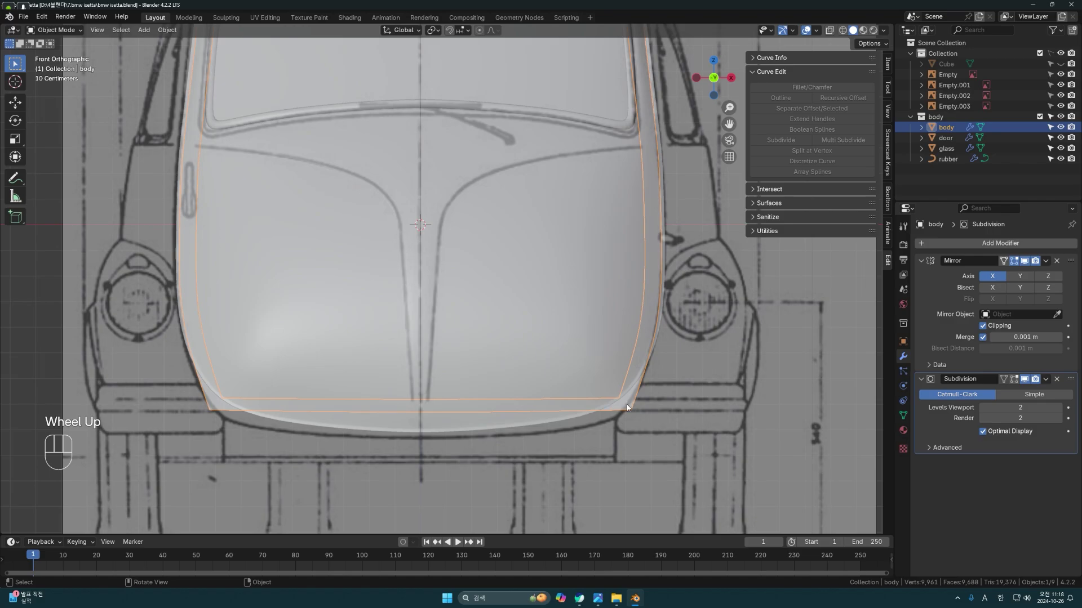
pyautogui.press('Tab')
pyautogui.click(1060, 138)
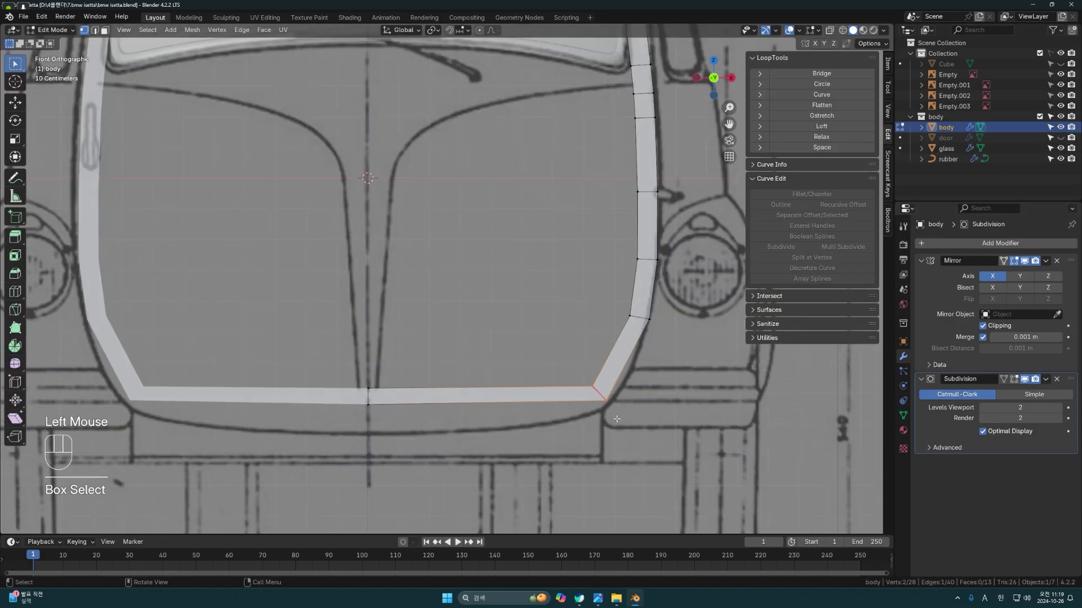
pyautogui.press('g')
pyautogui.press('g')
pyautogui.click(626, 389)
pyautogui.click(1060, 139)
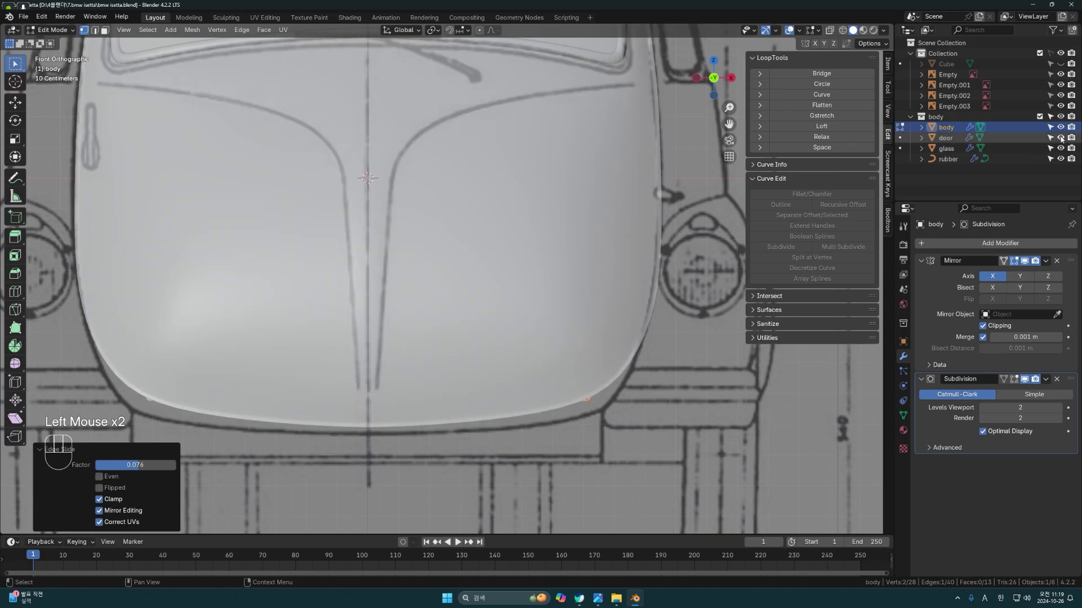
# Hide the door and add one centred loop cut across the band between the lower corner and the side edge above it
pyautogui.click(1060, 138)
pyautogui.press('Tab')
pyautogui.press('Tab')
pyautogui.hotkey('ctrl', 'r')
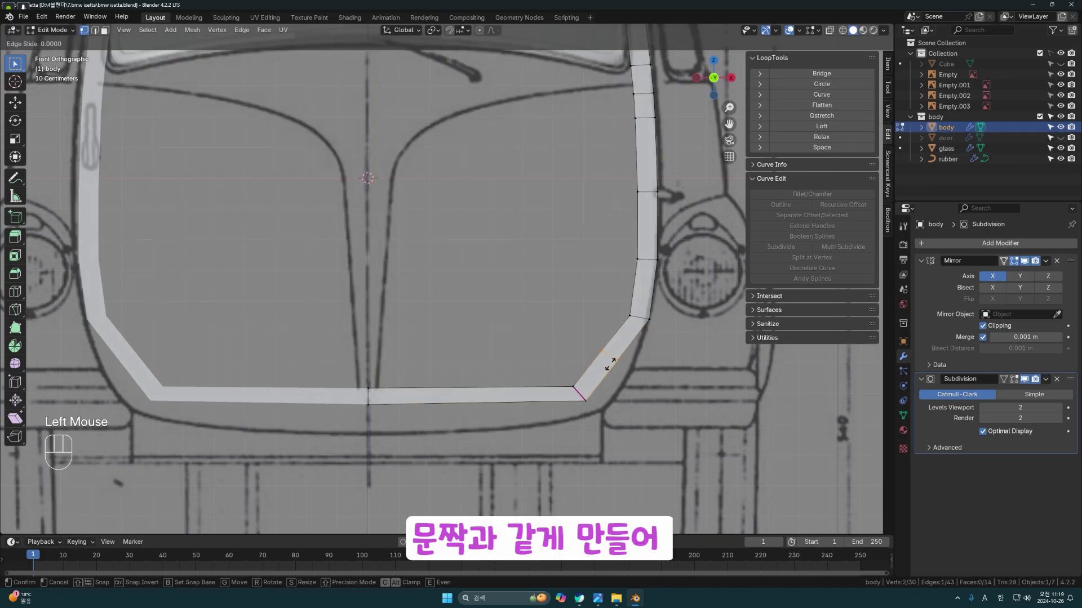
pyautogui.click(610, 365)
# Move the new cross edge outward and down in see-through wireframe to follow the door's rounded corner
pyautogui.keyDown('shift'); pyautogui.click(618, 360); pyautogui.keyUp('shift')
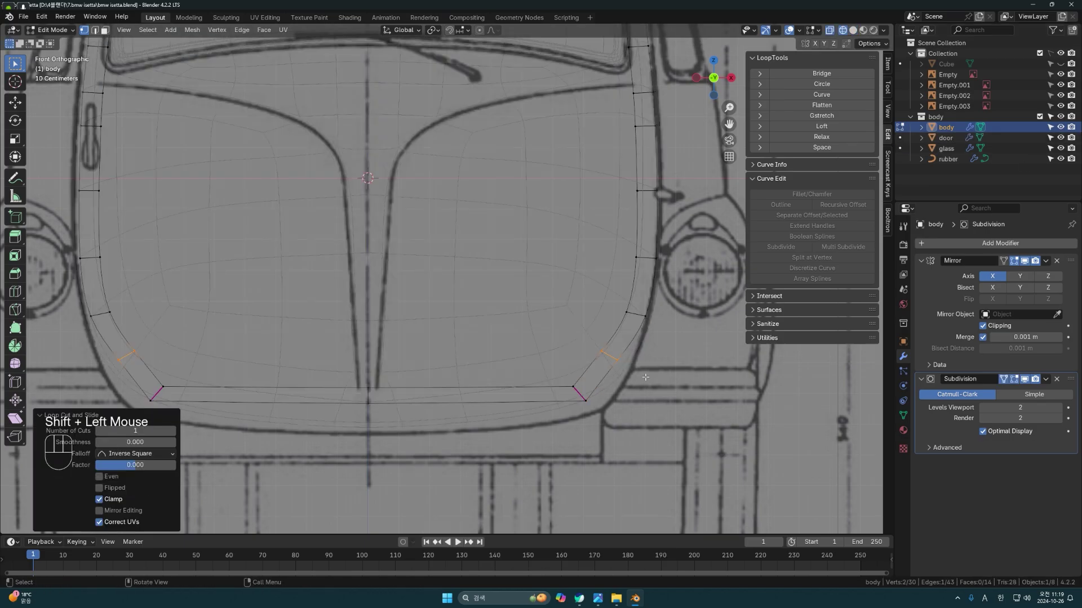
pyautogui.press('g')
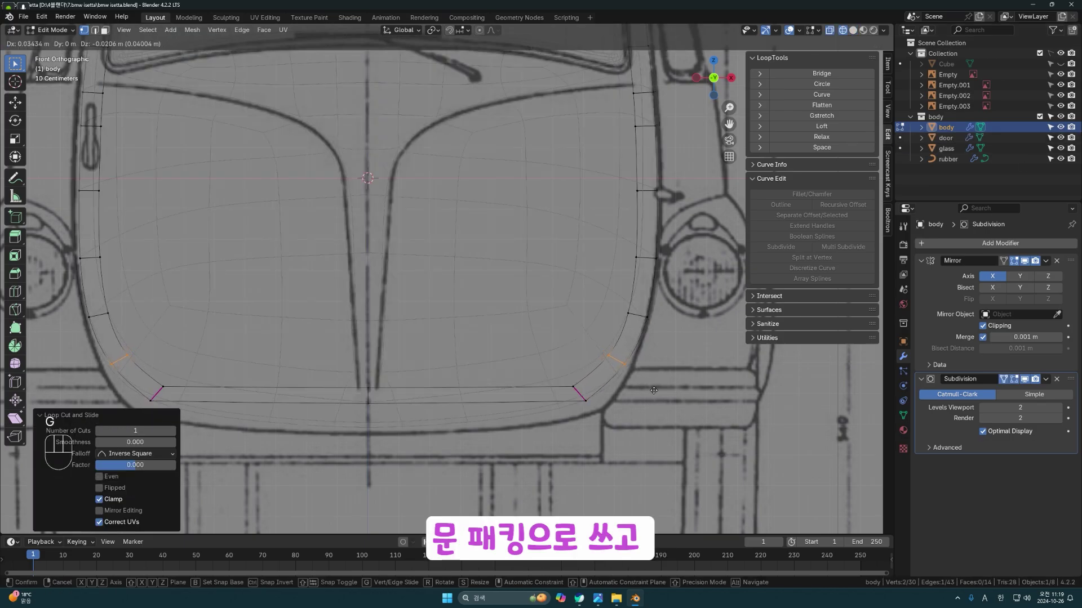
pyautogui.click(657, 393)
# Move the outer vertices of the lower corner and the new cross edge to match the door's contour
pyautogui.scroll(3, 656, 393)
pyautogui.press('g')
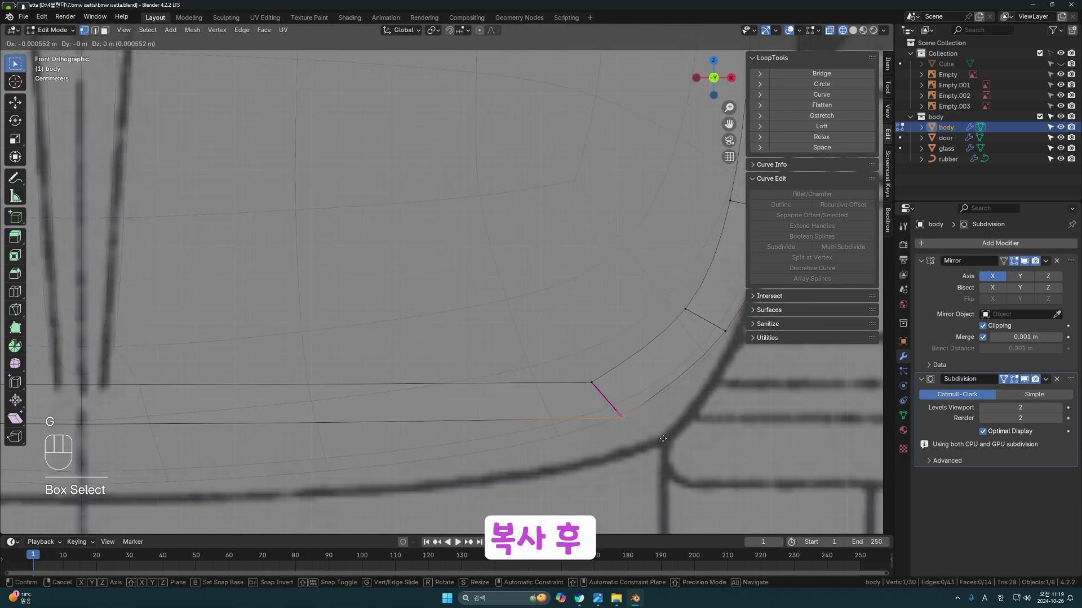
pyautogui.click(655, 439)
pyautogui.keyDown('shift'); pyautogui.moveTo(655, 440); pyautogui.dragTo(529, 438, button='middle'); pyautogui.keyUp('shift')
pyautogui.click(604, 358)
pyautogui.press('g')
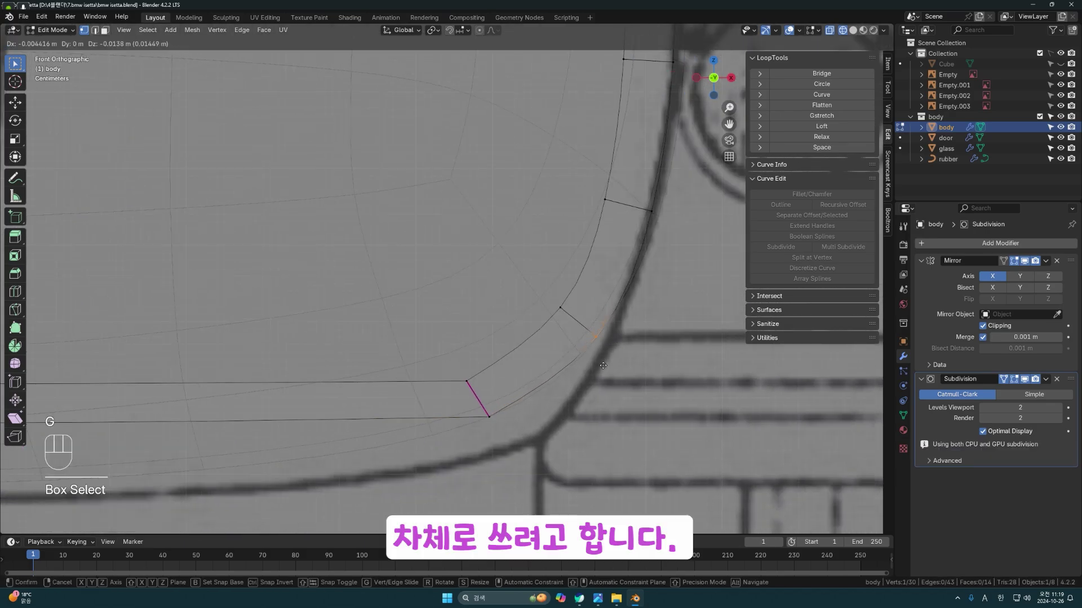
pyautogui.click(594, 375)
# Move the new cross edge's inner vertex by about -0.009 m in X and -0.007 m in Z
pyautogui.moveTo(575, 272); pyautogui.dragTo(538, 330)
pyautogui.press('g')
pyautogui.click(534, 333)
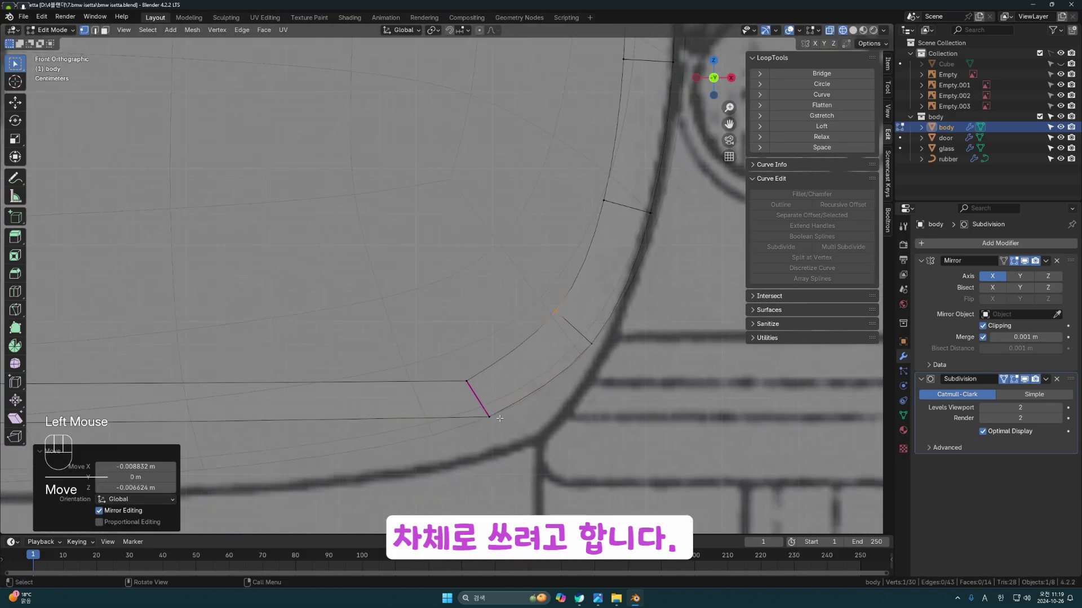
# Slide the lower corner's outer vertex slightly inward and shift the new cross edge's outer vertex by about -0.001 m in X and -0.002 m in Z
pyautogui.moveTo(475, 402); pyautogui.dragTo(505, 424)
pyautogui.press('g')
pyautogui.press('g')
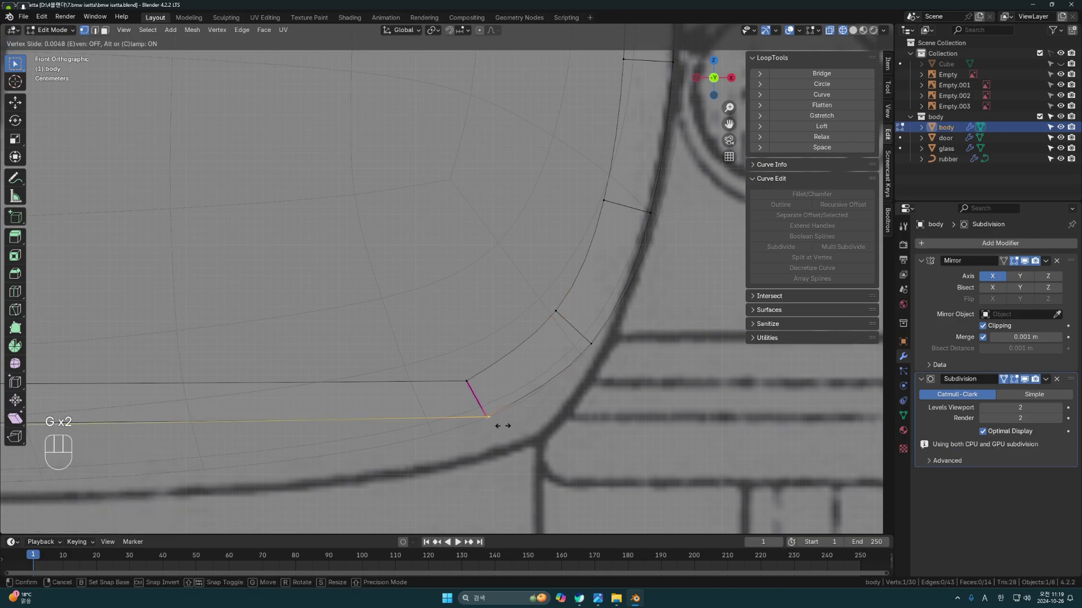
pyautogui.click(503, 426)
pyautogui.moveTo(573, 326); pyautogui.dragTo(626, 366)
pyautogui.press('g')
pyautogui.click(623, 368)
# In the right side view, slide the two lower-corner cross edge vertices of the body rim onto the door's straight back line
pyautogui.scroll(-6, 620, 366)
pyautogui.hotkey('shift', 'z')
pyautogui.press('`')
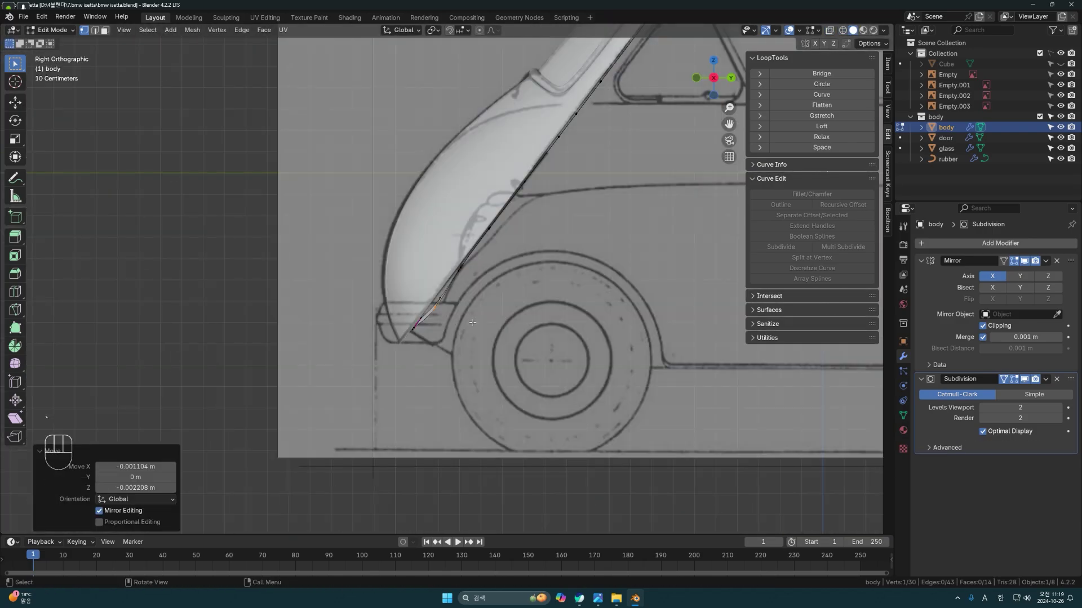
pyautogui.scroll(5, 478, 322)
pyautogui.moveTo(404, 316); pyautogui.dragTo(444, 361)
pyautogui.scroll(2, 444, 361)
pyautogui.press('g')
pyautogui.press('g')
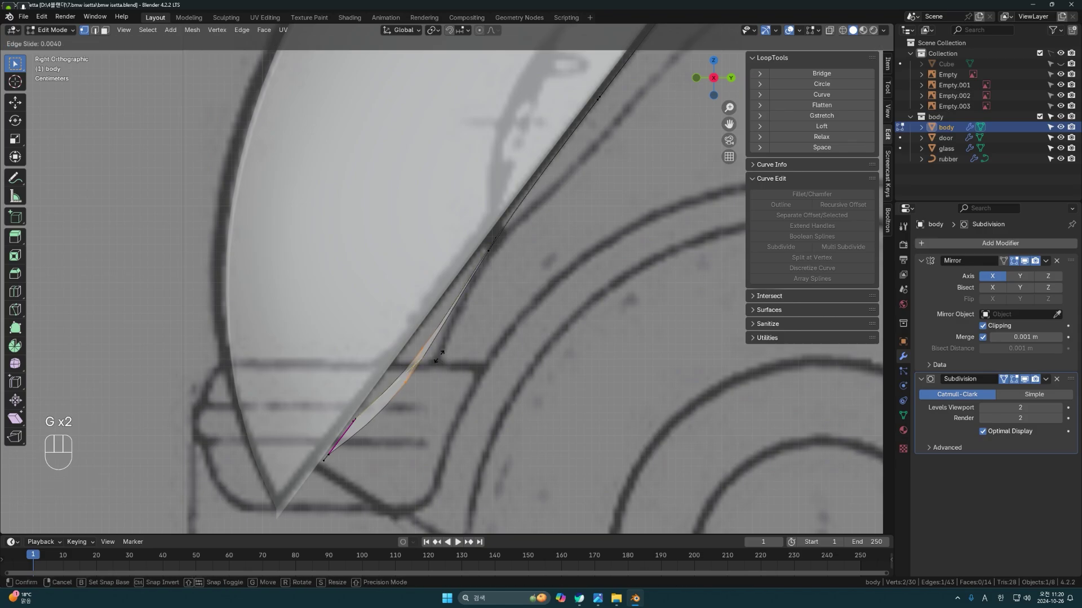
pyautogui.click(430, 350)
# Move the remaining stray vertex of the lower corner in side view so the rim lies flat along the door's edge
pyautogui.click(401, 372)
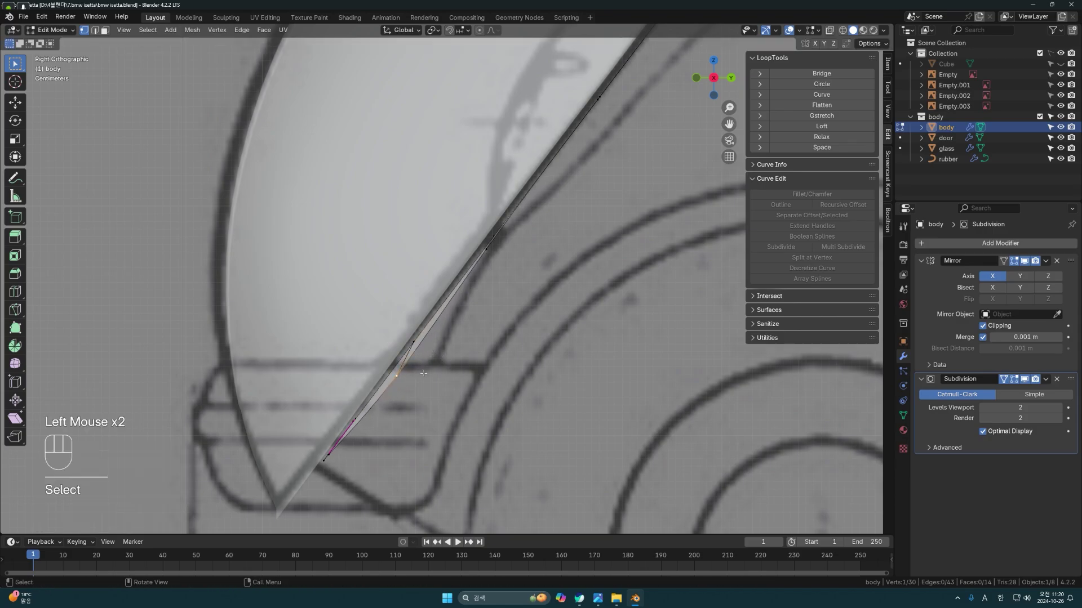
pyautogui.press('g')
pyautogui.click(435, 369)
pyautogui.scroll(-2, 435, 369)
pyautogui.scroll(-2, 435, 369)
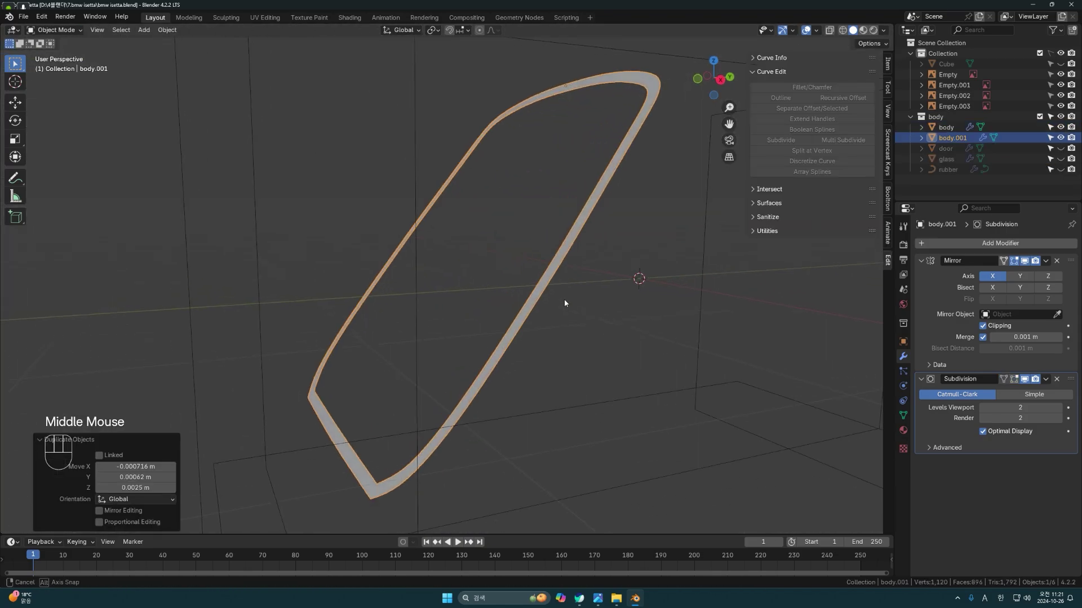
# Duplicate the body rim and keep the copy in place
pyautogui.hotkey('shift', 'd')
pyautogui.press('Escape')
pyautogui.scroll(-2, 565, 329)
pyautogui.moveTo(565, 329); pyautogui.dragTo(575, 314, button='middle')
# Open the duplicated rim for mesh editing and add a Solidify modifier to it
pyautogui.press('Tab')
pyautogui.scroll(-2, 575, 313)
pyautogui.click(951, 244)
pyautogui.moveTo(924, 259)
pyautogui.click(888, 283)
pyautogui.scroll(2, 617, 345)
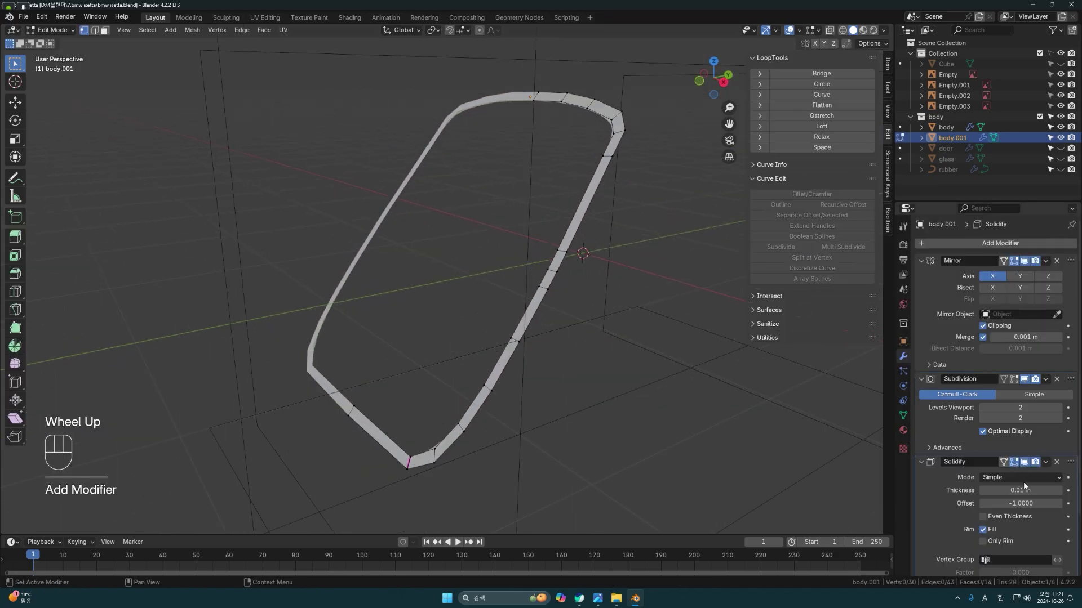
# Set the duplicate's Solidify thickness to 0.55 m and compare it with the side blueprint before returning to Object Mode
pyautogui.moveTo(1021, 490); pyautogui.dragTo(1043, 490)
pyautogui.moveTo(640, 465); pyautogui.dragTo(591, 437, button='middle')
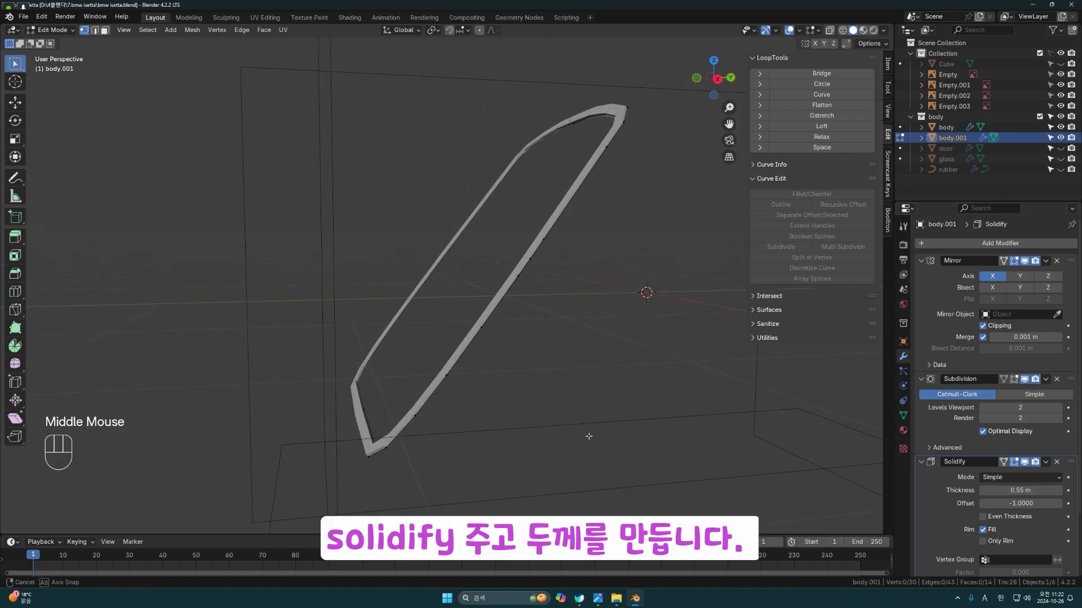
pyautogui.scroll(6, 592, 437)
pyautogui.press('`')
pyautogui.click(611, 425)
pyautogui.scroll(-2, 521, 414)
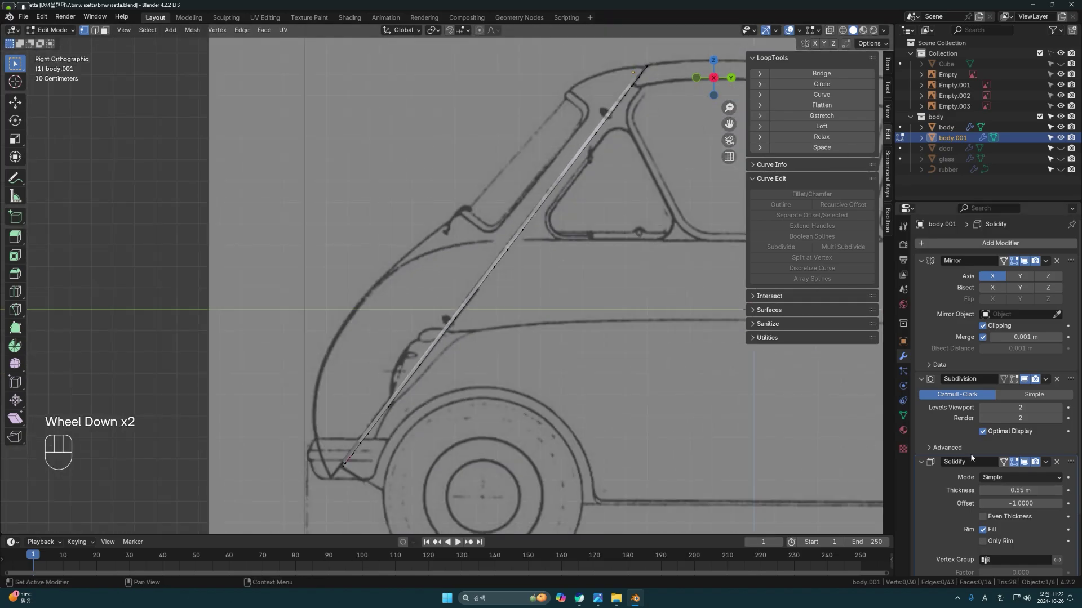
pyautogui.press('Tab')
pyautogui.moveTo(700, 461); pyautogui.dragTo(623, 458, button='middle')
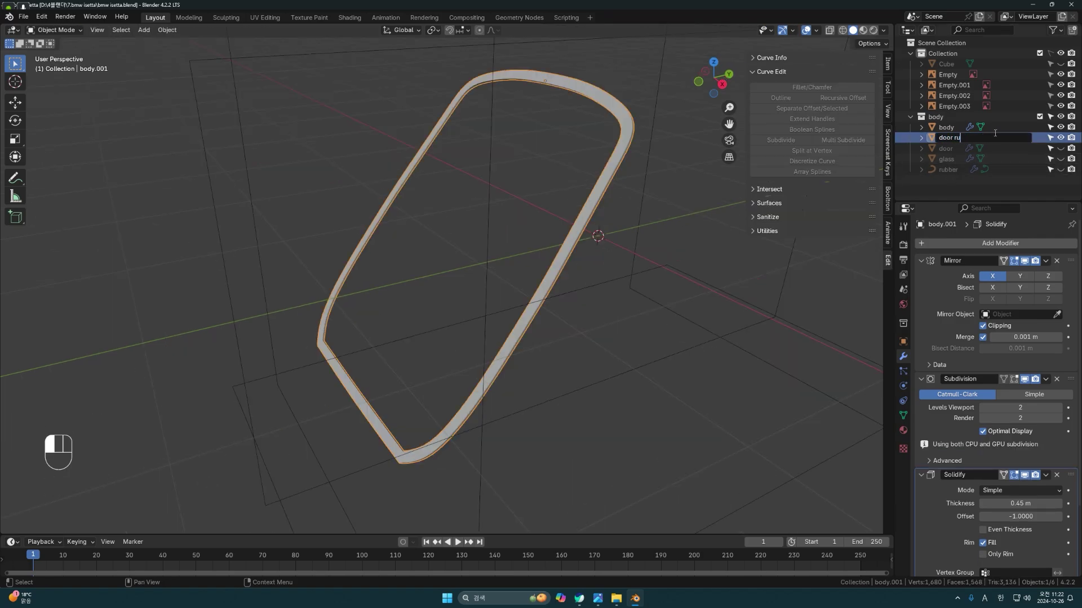
# Move the door forward by about -0.01 m along Y in the right side view to make room for the door rubber
pyautogui.press('`')
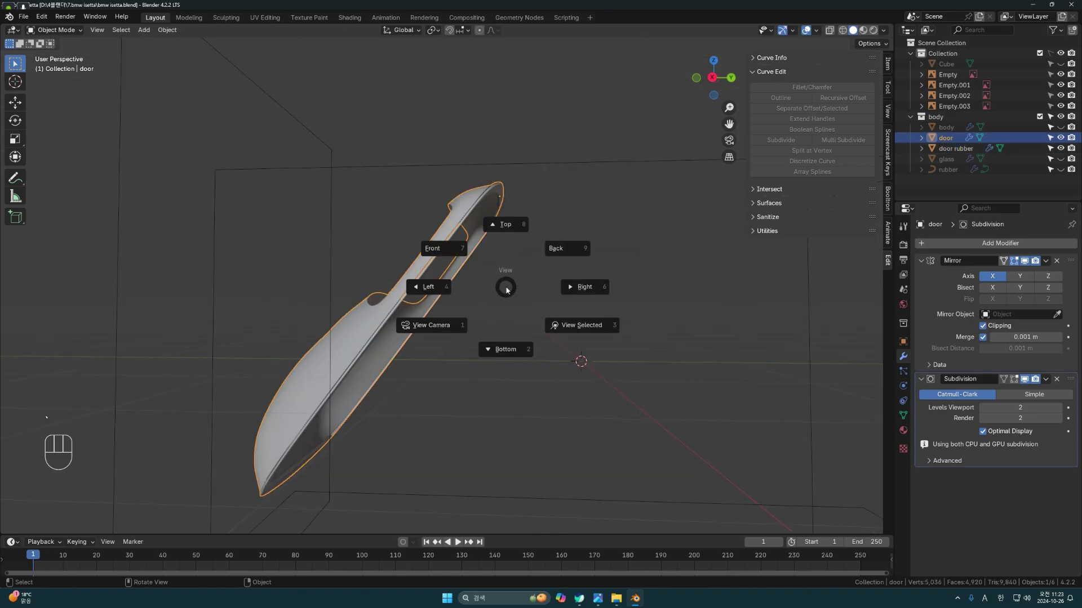
pyautogui.click(584, 287)
pyautogui.scroll(5, 515, 292)
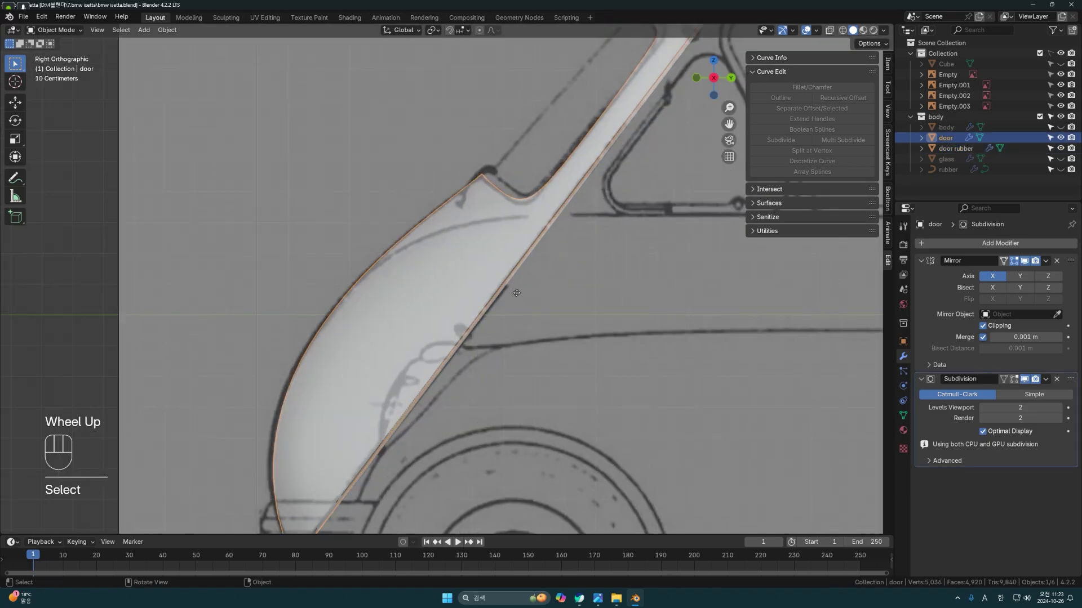
pyautogui.press('g')
pyautogui.press('y')
pyautogui.scroll(-3, 571, 292)
pyautogui.click(571, 293)
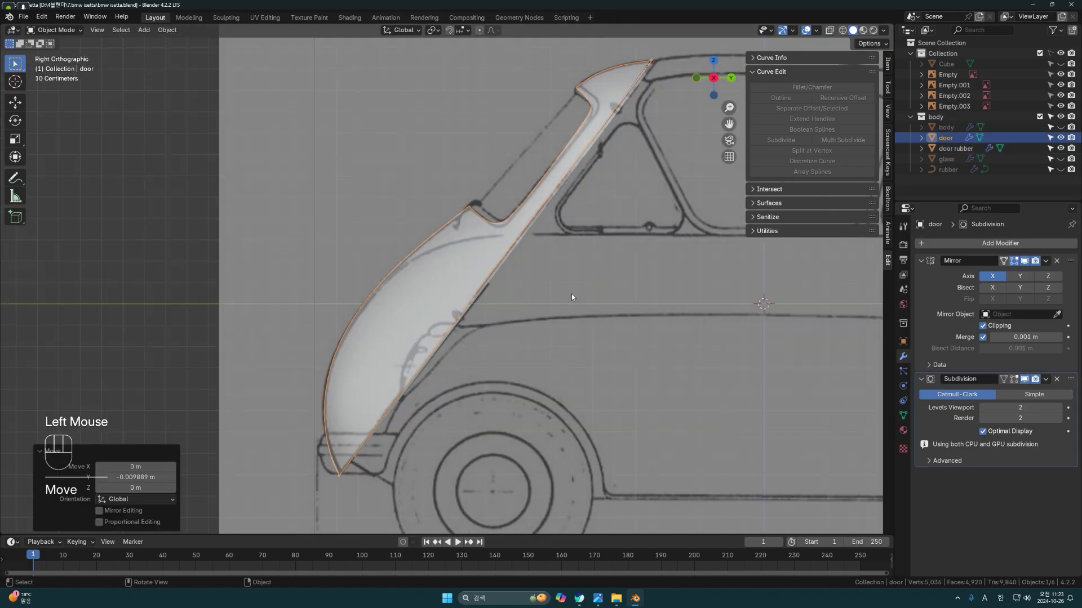
# Shift the door back by about 0.003 m along Y to close the gap to the door rubber
pyautogui.scroll(6, 585, 294)
pyautogui.press('g')
pyautogui.press('y')
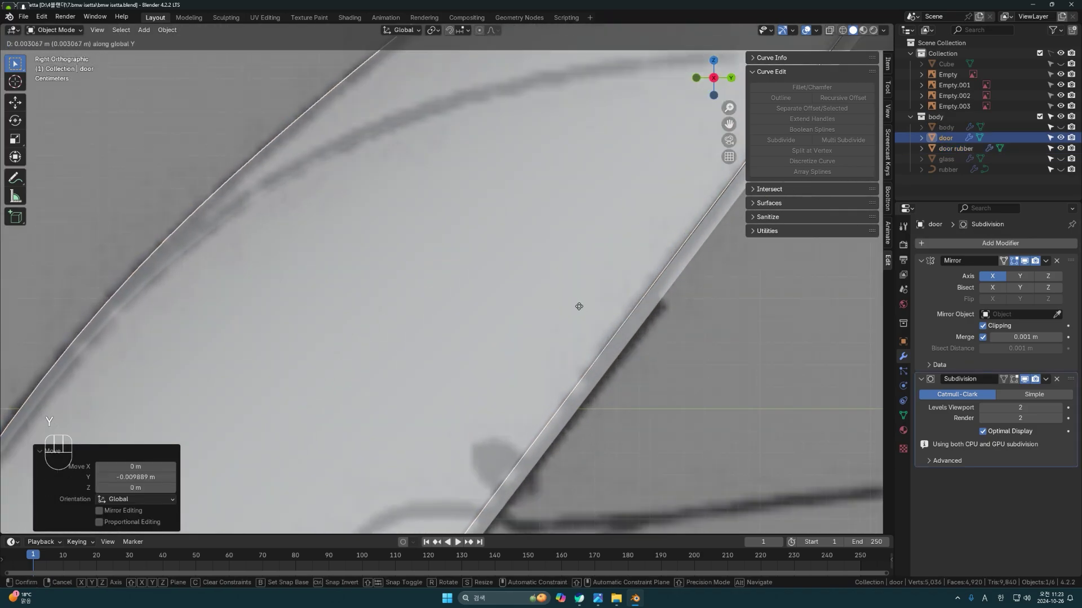
pyautogui.click(578, 307)
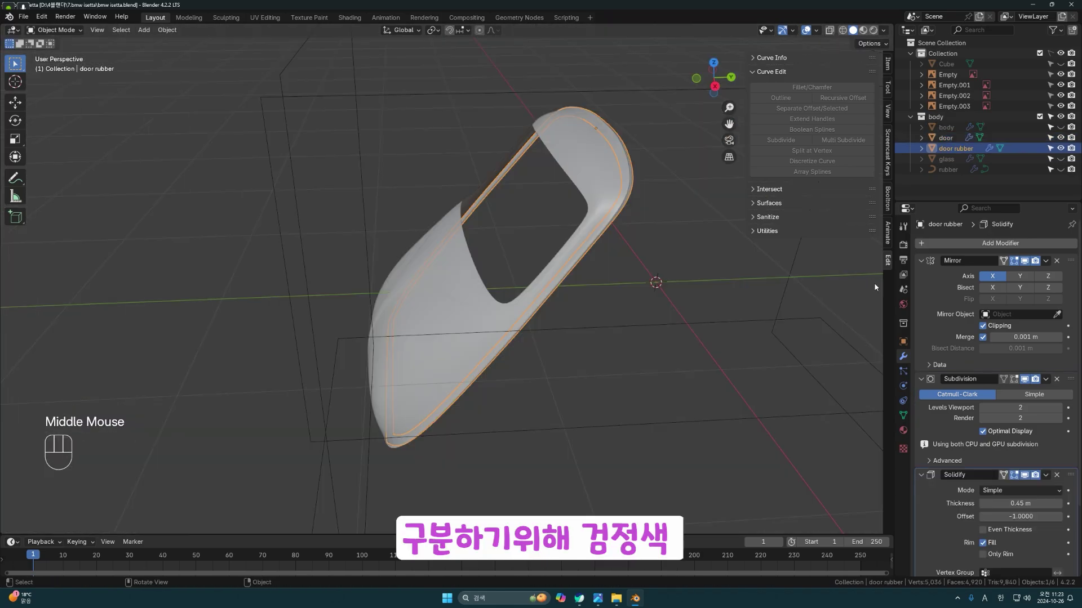
# Assign the black Material.003 to the door rubber and deselect it
pyautogui.click(903, 431)
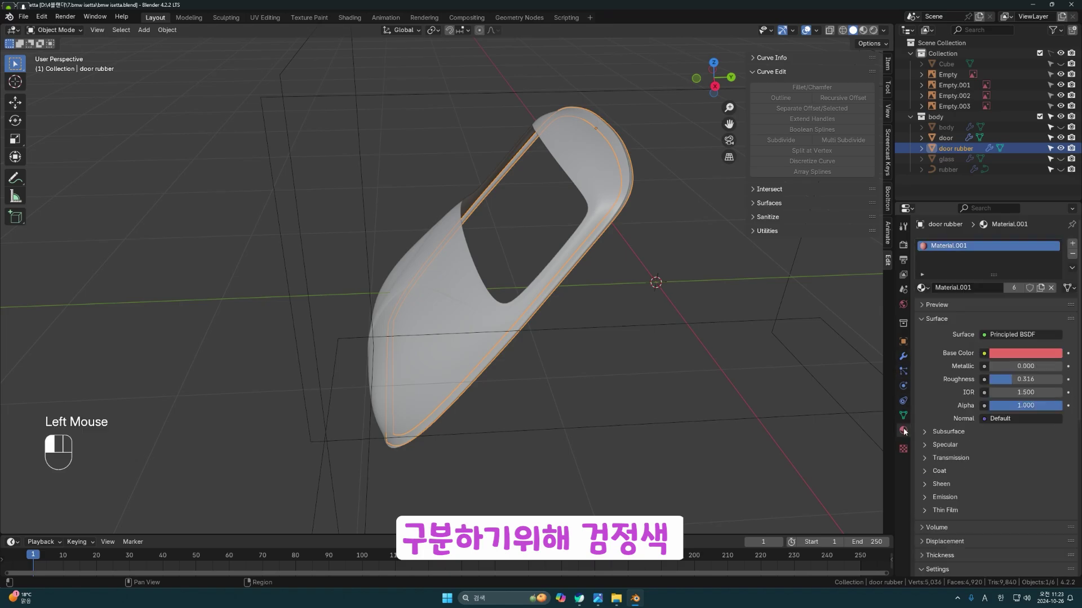
pyautogui.click(922, 288)
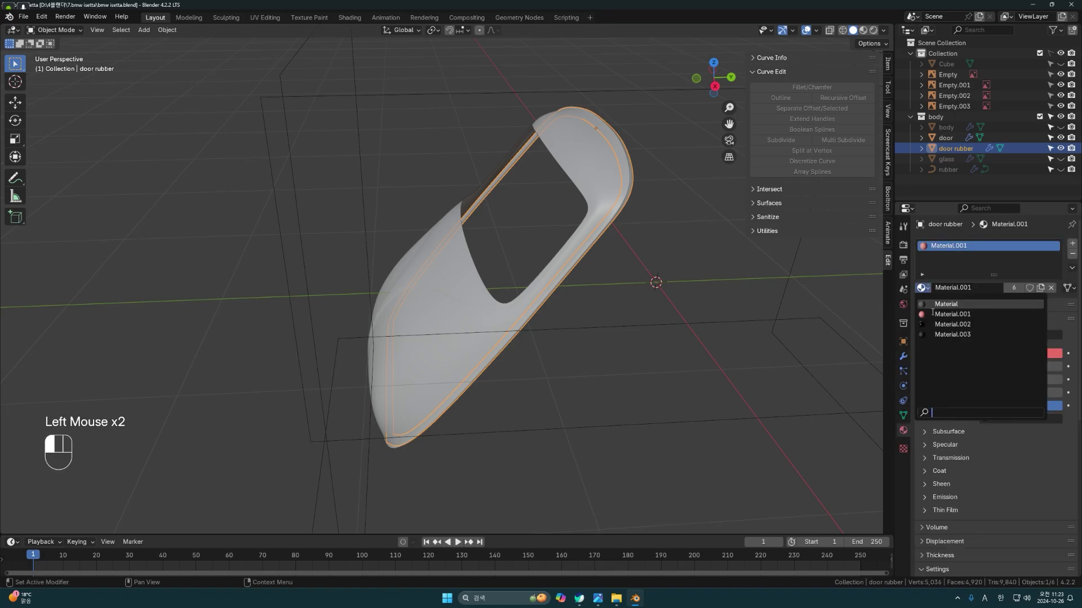
pyautogui.click(950, 335)
pyautogui.click(610, 374)
pyautogui.moveTo(611, 375); pyautogui.dragTo(631, 394, button='middle')
# Unhide the rubber, glass and body objects and switch the viewport to Material Preview shading
pyautogui.click(1060, 170)
pyautogui.click(1060, 159)
pyautogui.click(1060, 128)
pyautogui.moveTo(738, 304); pyautogui.dragTo(678, 270, button='middle')
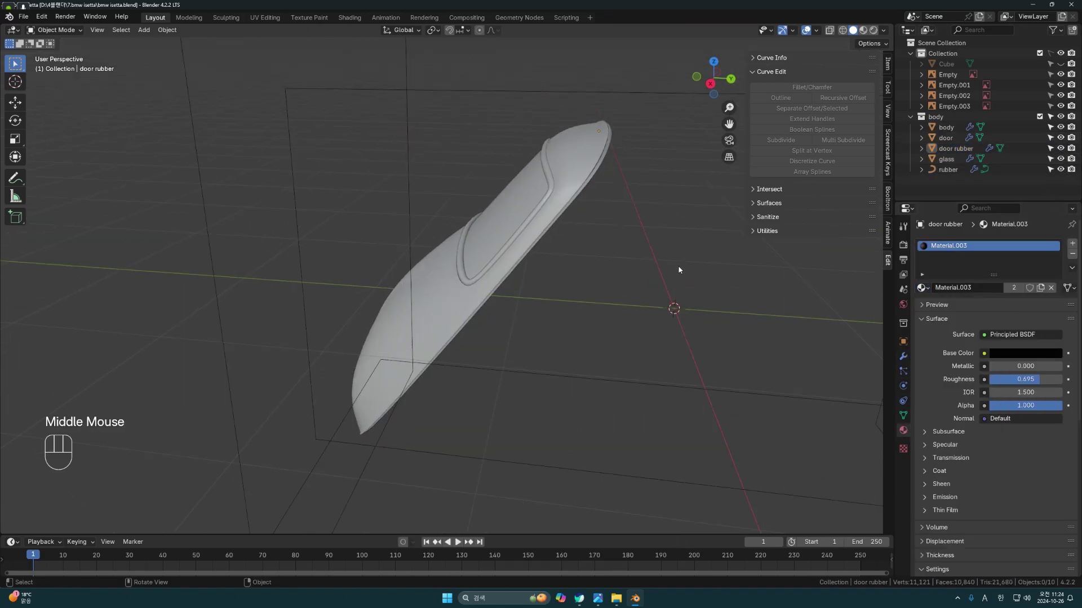
pyautogui.click(863, 30)
pyautogui.click(507, 242)
pyautogui.press('h')
pyautogui.scroll(4, 566, 246)
pyautogui.moveTo(566, 245); pyautogui.dragTo(637, 307, button='middle')
pyautogui.scroll(-2, 522, 310)
pyautogui.scroll(-3, 523, 310)
pyautogui.hotkey('ctrl', 'z')
# Hide the door, door rubber, glass and rubber objects and open the body rim in Edit Mode
pyautogui.moveTo(1060, 138); pyautogui.dragTo(1060, 170)
pyautogui.press('Tab')
pyautogui.scroll(3, 515, 339)
# Extrude two outer edges on the lower side of the body rim by about 0.078 m along Y
pyautogui.moveTo(451, 332); pyautogui.dragTo(540, 329, button='middle')
pyautogui.keyDown('shift'); pyautogui.click(506, 357); pyautogui.keyUp('shift')
pyautogui.press('KP_3')
pyautogui.scroll(4, 462, 364)
pyautogui.press('e')
pyautogui.press('x')
pyautogui.press('y')
pyautogui.click(571, 329)
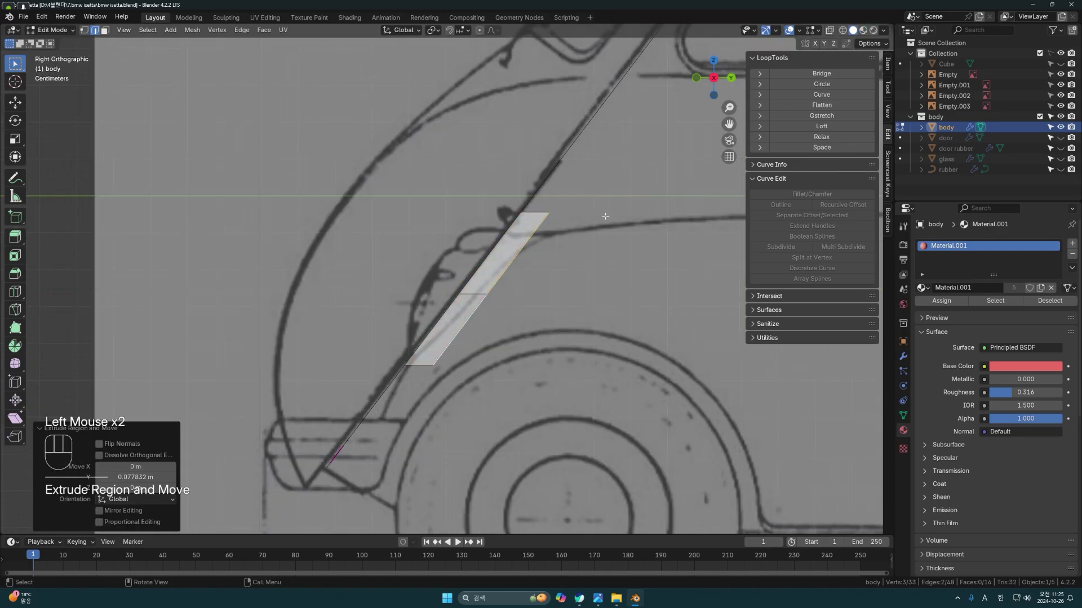
# Slide the extruded strip's lower outer vertex and move its middle outer vertex in close to the rim
pyautogui.scroll(1, 605, 216)
pyautogui.press('1')
pyautogui.click(433, 384)
pyautogui.press('g')
pyautogui.press('g')
pyautogui.click(425, 389)
pyautogui.click(495, 298)
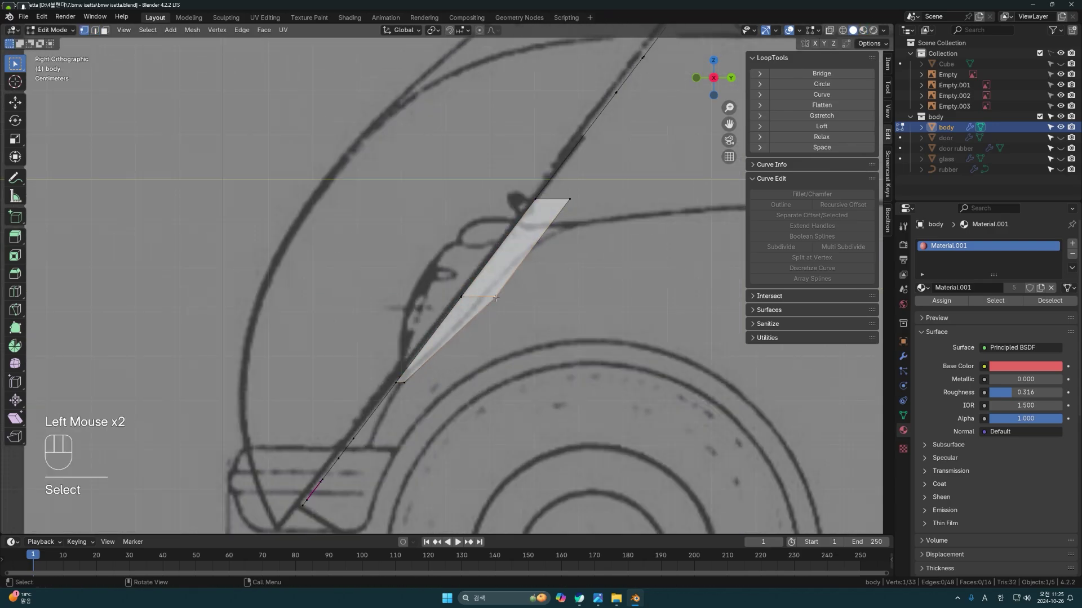
pyautogui.press('g')
pyautogui.click(499, 310)
# Move the strip's upper outer vertex by about 0.054 m along Y
pyautogui.moveTo(555, 184); pyautogui.dragTo(596, 217)
pyautogui.press('g')
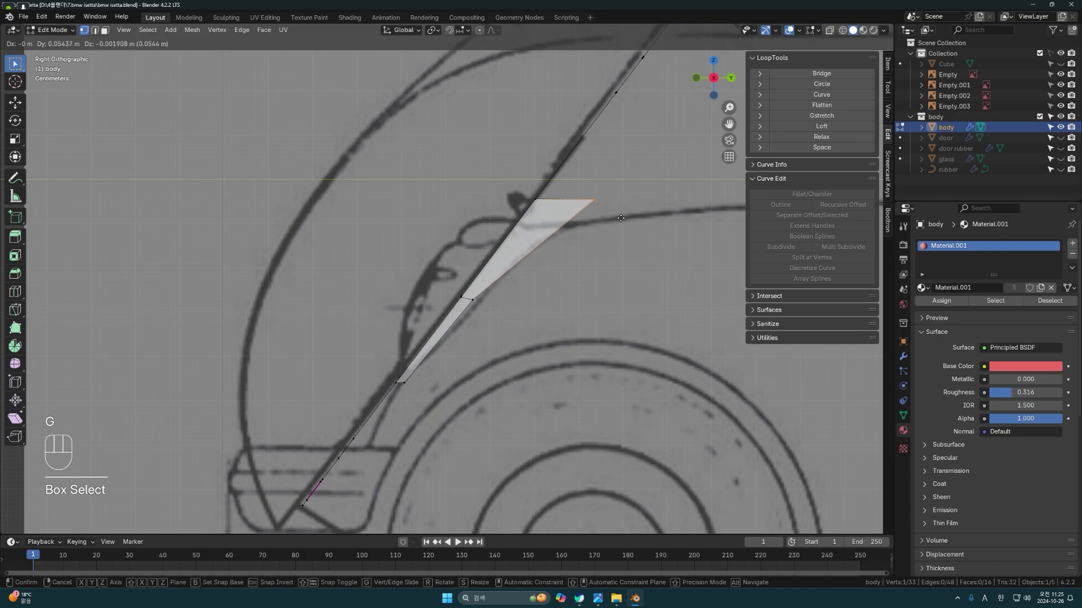
pyautogui.click(620, 218)
# Fill a face along the rim below the extruded strip and place its free vertex at the upper edge of the bumper
pyautogui.scroll(2, 530, 282)
pyautogui.press('f')
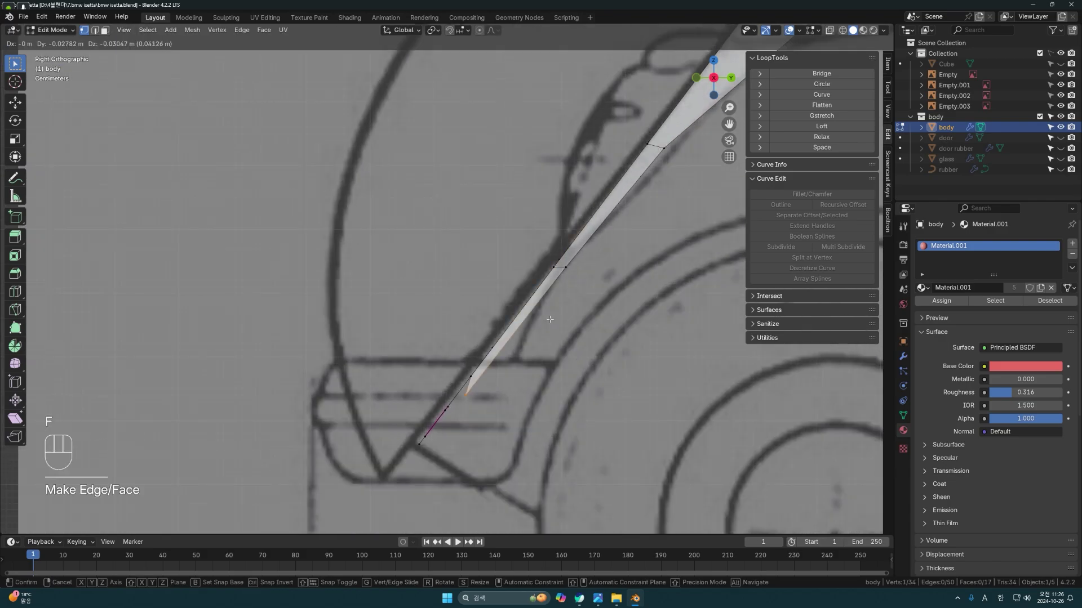
pyautogui.click(596, 284)
pyautogui.moveTo(596, 285); pyautogui.dragTo(614, 265, button='middle')
pyautogui.scroll(2, 631, 225)
pyautogui.press('g')
pyautogui.click(653, 177)
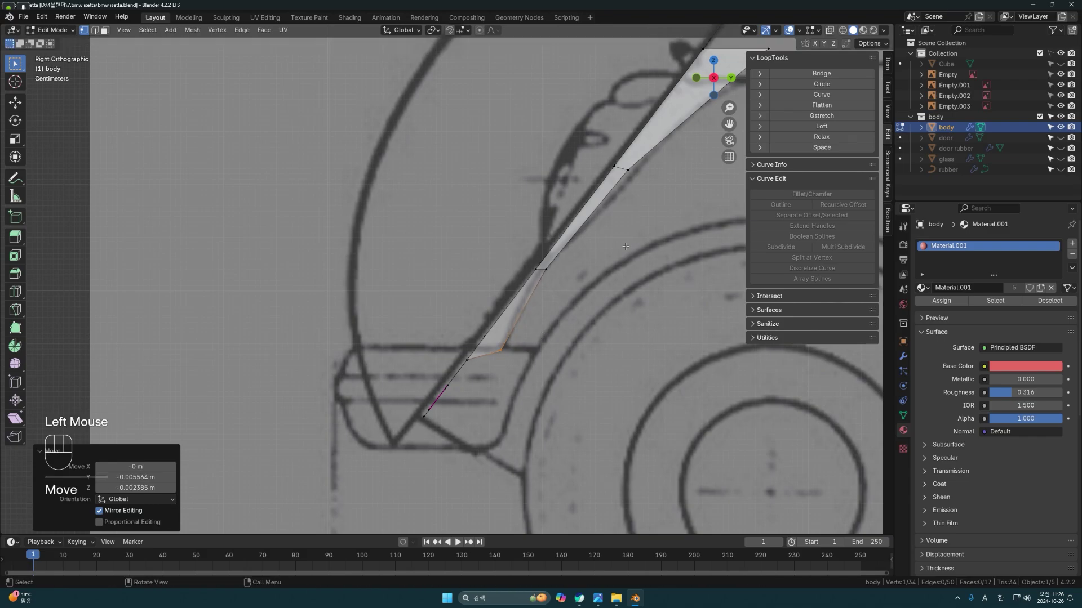
# Fine-tune the strip's middle outer vertex and move its upper outer vertex down in the side view
pyautogui.keyDown('shift'); pyautogui.moveTo(653, 175); pyautogui.dragTo(515, 306, button='middle'); pyautogui.keyUp('shift')
pyautogui.click(515, 307)
pyautogui.press('g')
pyautogui.click(513, 307)
pyautogui.keyDown('shift'); pyautogui.moveTo(636, 174); pyautogui.dragTo(488, 178, button='middle'); pyautogui.keyUp('shift')
pyautogui.scroll(-2, 488, 178)
pyautogui.moveTo(460, 166); pyautogui.dragTo(488, 219)
pyautogui.press('g')
pyautogui.click(469, 248)
# Extrude the strip's three outer edges about 0.39 m outward along X in the front view to start the headlight panel
pyautogui.moveTo(469, 249); pyautogui.dragTo(505, 287, button='middle')
pyautogui.press('2')
pyautogui.click(511, 266)
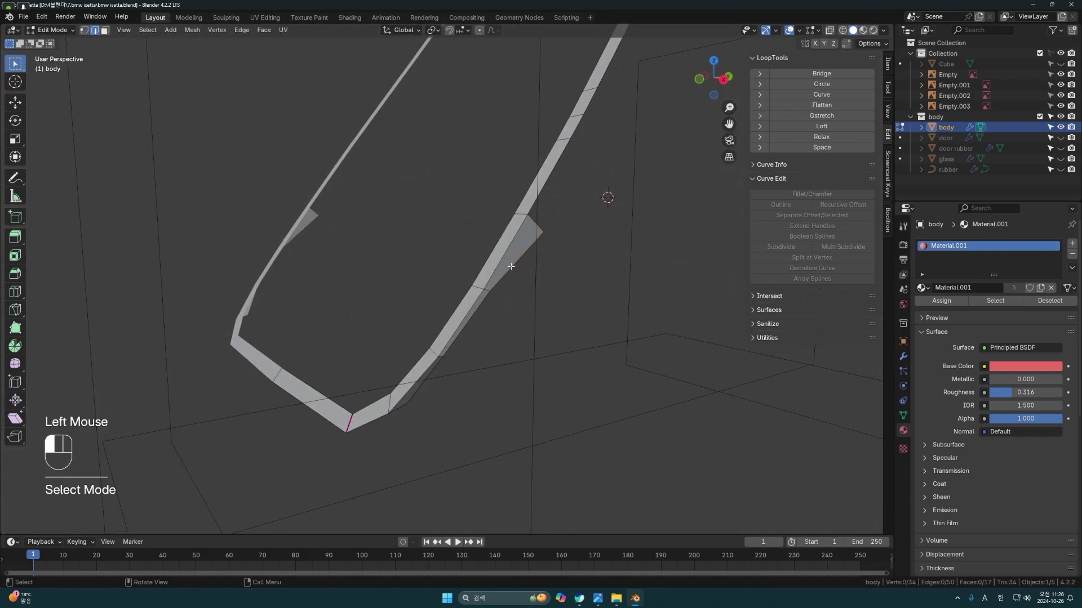
pyautogui.moveTo(480, 365); pyautogui.dragTo(497, 367, button='middle')
pyautogui.press('`')
pyautogui.click(431, 331)
pyautogui.keyDown('shift'); pyautogui.moveTo(618, 300); pyautogui.dragTo(460, 361, button='middle'); pyautogui.keyUp('shift')
pyautogui.press('e')
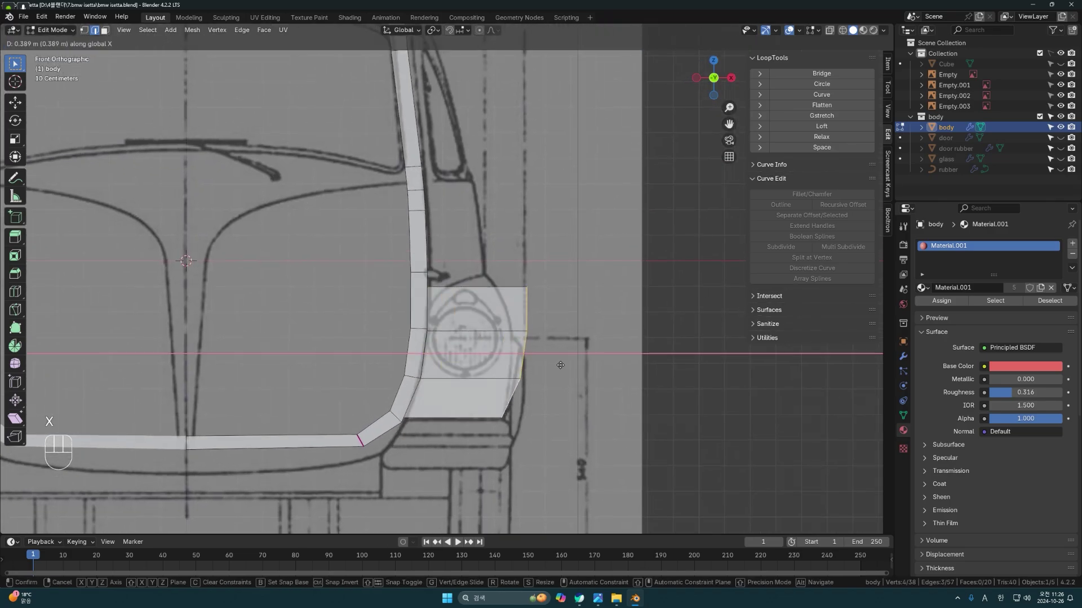
pyautogui.click(556, 366)
pyautogui.click(553, 366)
# Move the headlight panel's outer vertices inward in the front view to follow the body outline on the blueprint
pyautogui.click(524, 287)
pyautogui.press('g')
pyautogui.click(509, 316)
pyautogui.press('g')
pyautogui.moveTo(510, 320); pyautogui.dragTo(389, 405)
pyautogui.click(522, 348)
pyautogui.press('g')
pyautogui.click(489, 399)
# Lower the headlight panel's bottom edge by about 0.016 m along Z
pyautogui.press('g')
pyautogui.press('z')
pyautogui.click(390, 410)
pyautogui.moveTo(390, 394); pyautogui.dragTo(356, 423, button='middle')
pyautogui.keyDown('shift'); pyautogui.moveTo(356, 406); pyautogui.dragTo(498, 387, button='middle'); pyautogui.keyUp('shift')
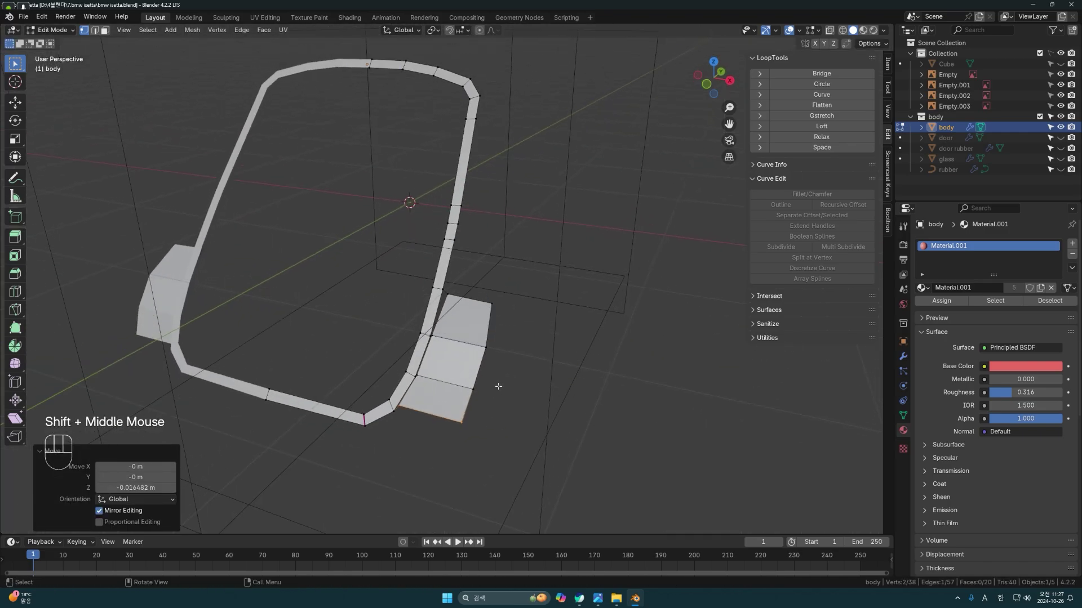
# In the top view, move the panel's rear outer vertex about 0.07 m in X and its front outer vertex onto the outline
pyautogui.press('KP_7')
pyautogui.scroll(5, 499, 344)
pyautogui.moveTo(499, 219); pyautogui.dragTo(550, 268)
pyautogui.press('g')
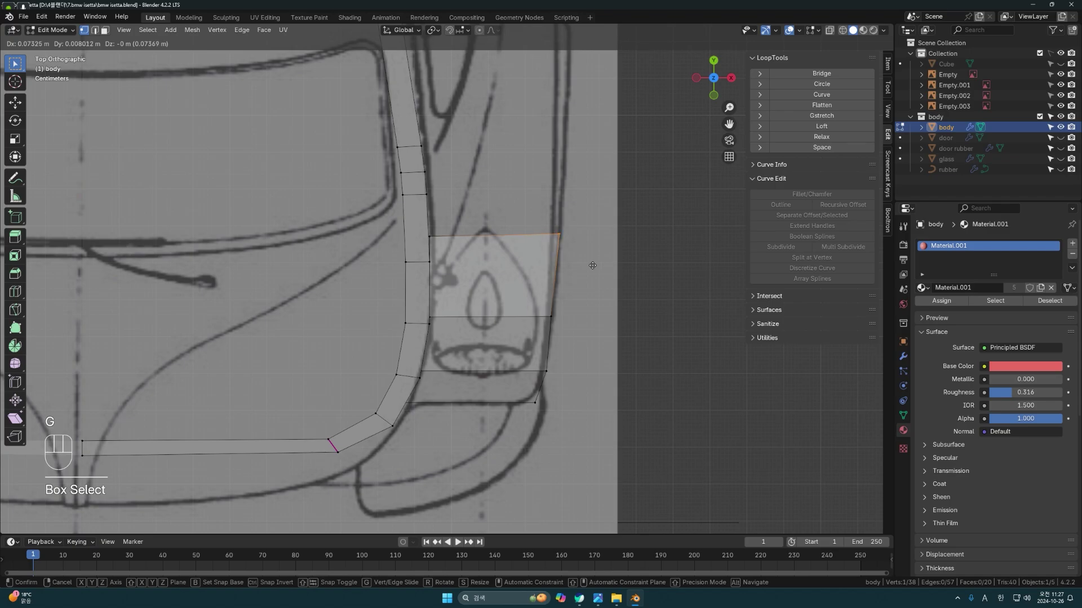
pyautogui.click(590, 265)
pyautogui.moveTo(557, 384); pyautogui.dragTo(518, 420)
pyautogui.press('g')
pyautogui.click(509, 419)
# Move the panel's two middle outer vertices and readjust the rear outer one to follow the top-view body outline
pyautogui.moveTo(527, 358); pyautogui.dragTo(566, 383)
pyautogui.press('g')
pyautogui.click(559, 383)
pyautogui.moveTo(535, 302); pyautogui.dragTo(567, 333)
pyautogui.press('g')
pyautogui.click(565, 332)
pyautogui.moveTo(542, 218); pyautogui.dragTo(579, 245)
pyautogui.press('g')
pyautogui.click(577, 252)
# Move the panel's rear inner vertex outward, away from the rim, in the top view
pyautogui.moveTo(512, 352); pyautogui.dragTo(430, 305, button='middle')
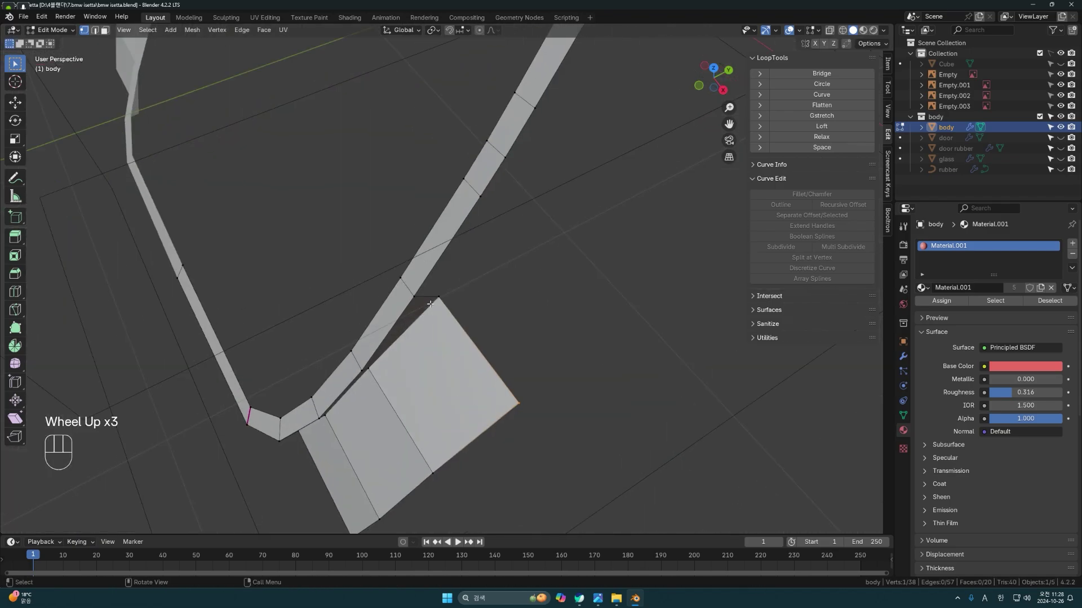
pyautogui.moveTo(489, 342); pyautogui.dragTo(468, 326, button='middle')
pyautogui.press('`')
pyautogui.click(440, 278)
pyautogui.press('g')
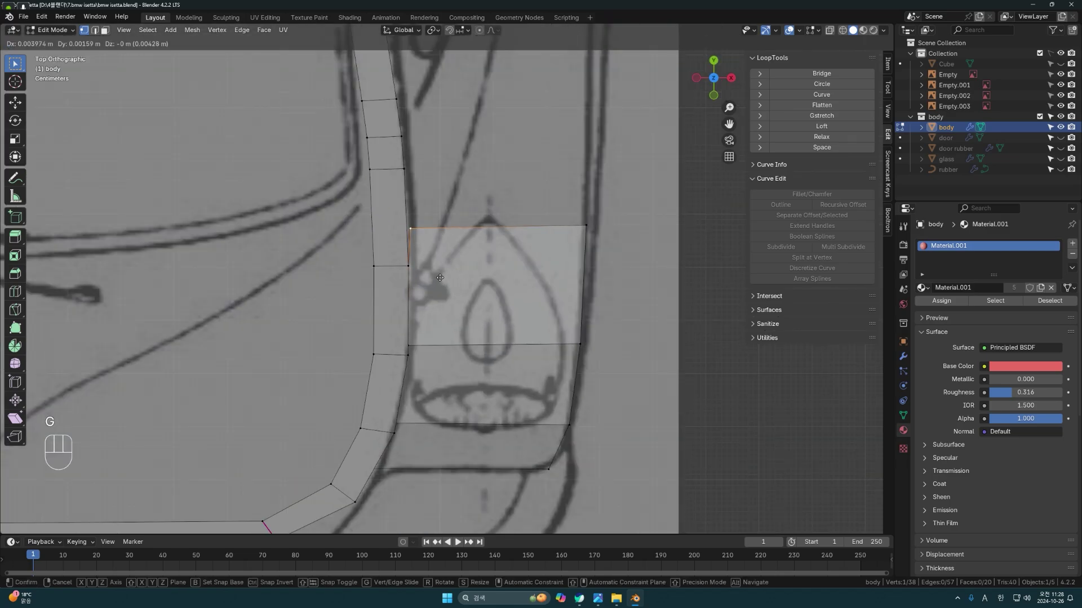
pyautogui.click(469, 280)
# Move the panel's two middle inner vertices by about 0.011 m in X and 0.0007 m in Y in the top view
pyautogui.moveTo(468, 280); pyautogui.dragTo(427, 203, button='middle')
pyautogui.scroll(2, 439, 230)
pyautogui.click(378, 433)
pyautogui.keyDown('shift'); pyautogui.moveTo(379, 433); pyautogui.dragTo(409, 288, button='middle'); pyautogui.keyUp('shift')
pyautogui.press('`')
pyautogui.click(418, 394)
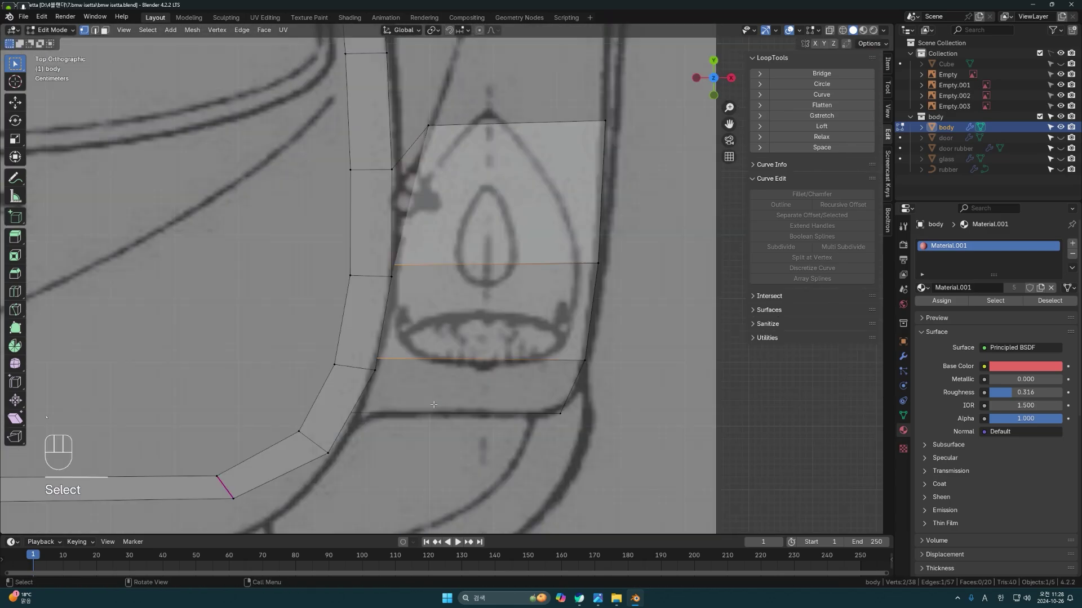
pyautogui.press('g')
pyautogui.click(449, 367)
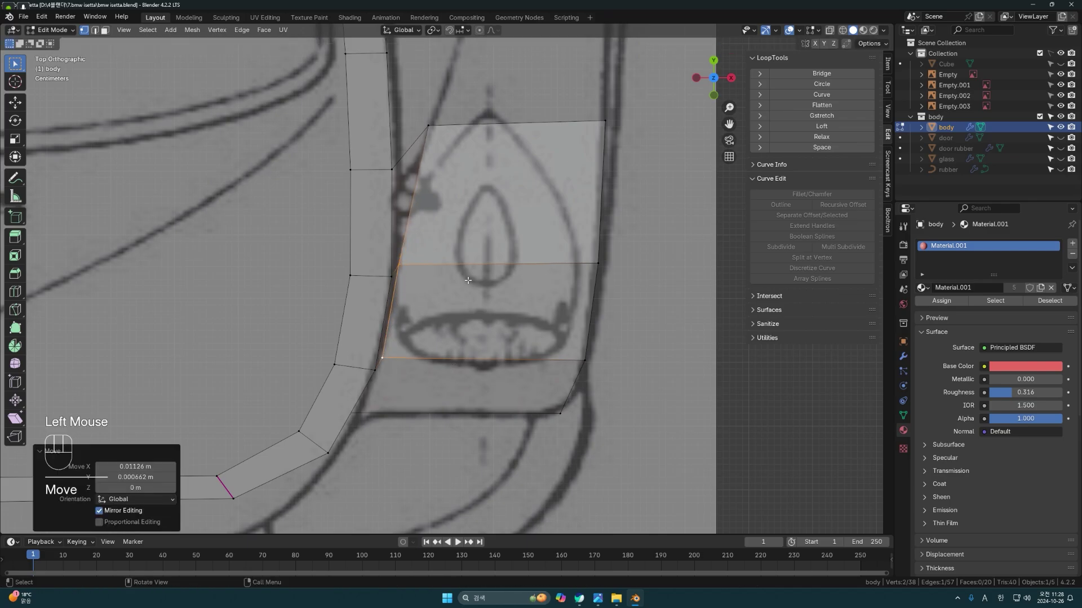
# Undo the last three edits to the side panel
pyautogui.hotkey('ctrl', 'z')
pyautogui.hotkey('ctrl', 'z')
pyautogui.hotkey('ctrl', 'z')
# Extrude the panel's rear edge backward twice in the top view, forming two long segments toward the car's rear
pyautogui.scroll(-6, 466, 398)
pyautogui.press('e')
pyautogui.click(557, 96)
pyautogui.keyDown('shift'); pyautogui.moveTo(603, 158); pyautogui.dragTo(636, 365, button='middle'); pyautogui.keyUp('shift')
pyautogui.keyDown('shift'); pyautogui.moveTo(585, 290); pyautogui.dragTo(585, 379, button='middle'); pyautogui.keyUp('shift')
pyautogui.press('e')
pyautogui.click(490, 85)
pyautogui.keyDown('shift'); pyautogui.moveTo(540, 308); pyautogui.dragTo(530, 521, button='middle'); pyautogui.keyUp('shift')
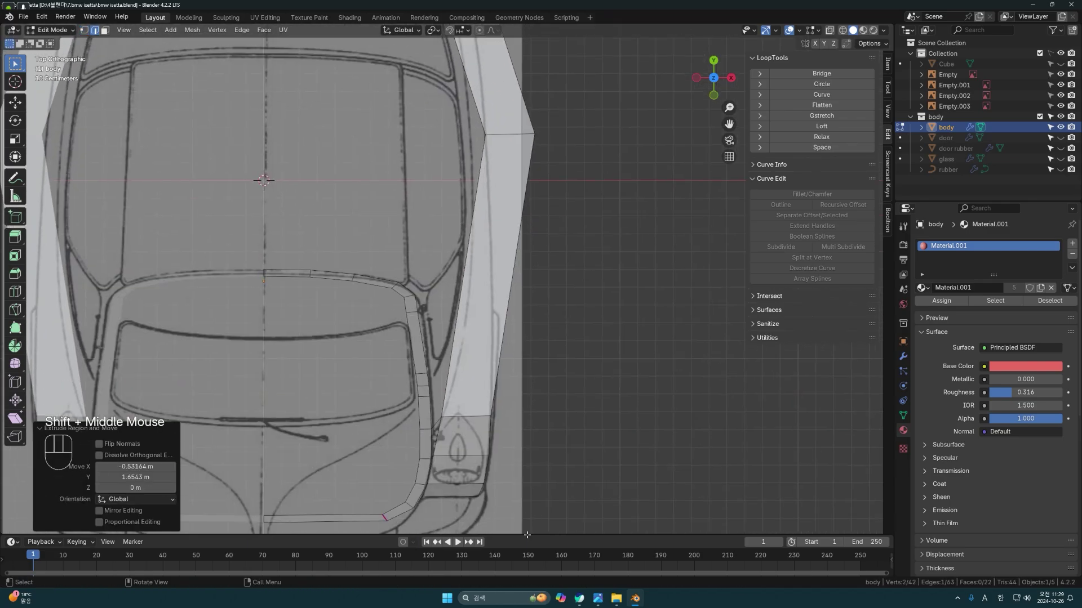
# Add two loop cuts across the front segment of the extruded side strip
pyautogui.scroll(1, 524, 357)
pyautogui.click(523, 354)
pyautogui.hotkey('ctrl', 'r')
pyautogui.scroll(1, 533, 334)
pyautogui.click(532, 334)
pyautogui.click(531, 333)
# Move the inner vertices of the two new loops onto the body line, the front one by about 0.063 m in X
pyautogui.press('1')
pyautogui.click(460, 333)
pyautogui.press('g')
pyautogui.click(494, 372)
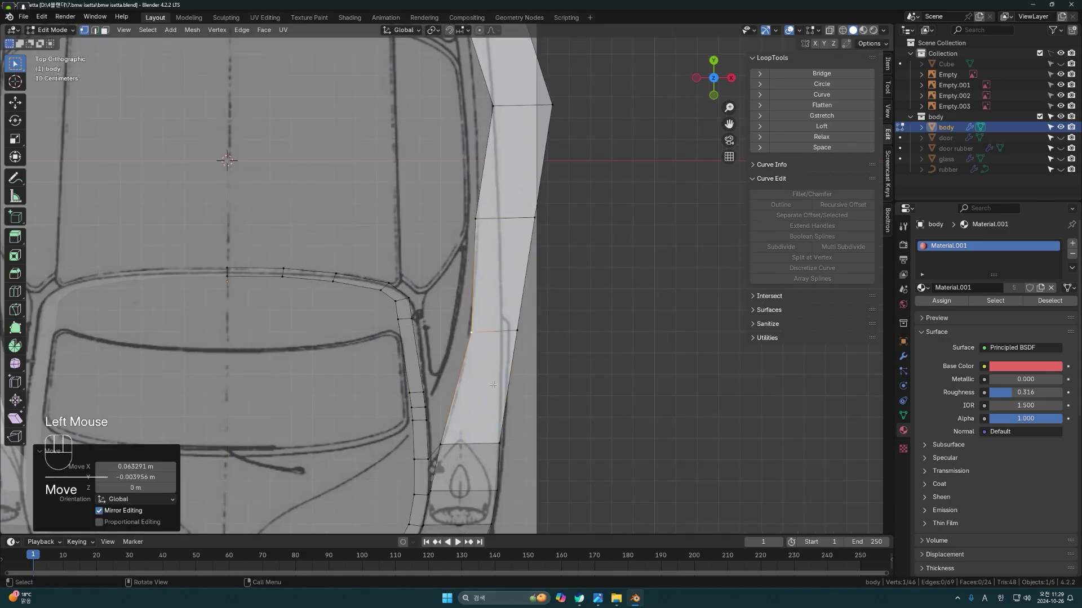
pyautogui.click(477, 221)
pyautogui.press('g')
pyautogui.click(486, 228)
# Readjust the strip's second inner vertex and move the inner vertex joining the two segments toward the body line
pyautogui.keyDown('shift'); pyautogui.moveTo(488, 230); pyautogui.dragTo(492, 360, button='middle'); pyautogui.keyUp('shift')
pyautogui.press('g')
pyautogui.click(495, 360)
pyautogui.moveTo(484, 217); pyautogui.dragTo(518, 265)
pyautogui.press('g')
pyautogui.click(501, 270)
# Move the front loop's outer vertex about 0.08 m inward in X onto the top-view body outline
pyautogui.moveTo(501, 269)
pyautogui.keyDown('shift'); pyautogui.mouseDown(button='middle')
pyautogui.moveTo(512, 483)
pyautogui.moveTo(501, 265)
pyautogui.mouseUp(button='middle'); pyautogui.keyUp('shift')
pyautogui.keyDown('shift'); pyautogui.moveTo(509, 450); pyautogui.dragTo(500, 242, button='middle'); pyautogui.keyUp('shift')
pyautogui.moveTo(496, 225); pyautogui.dragTo(509, 270)
pyautogui.moveTo(496, 228); pyautogui.dragTo(515, 291)
pyautogui.press('g')
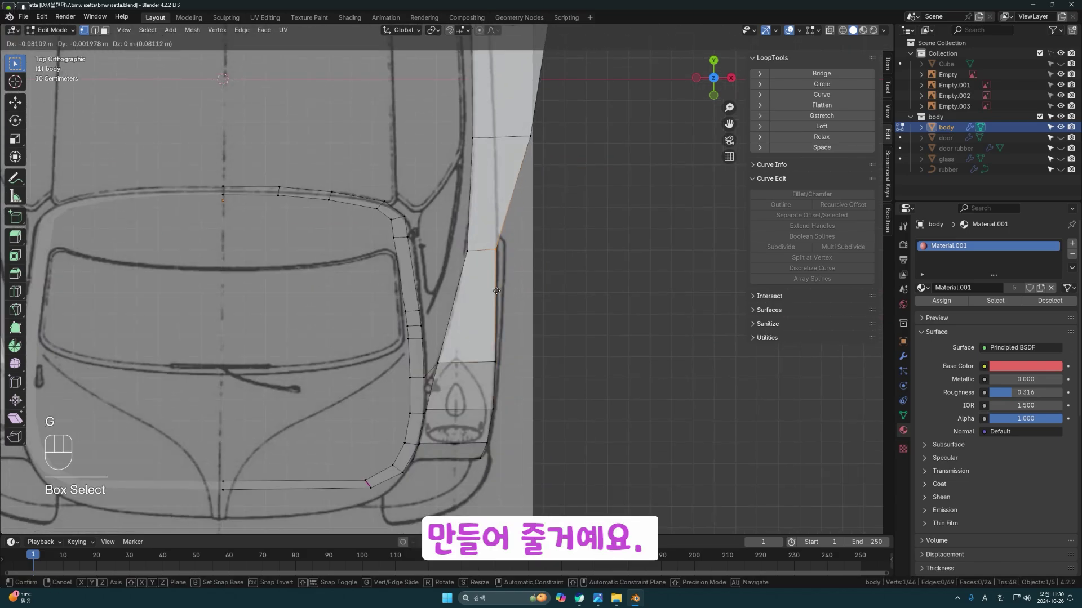
pyautogui.click(497, 291)
# Move the second loop's outer vertex and the segment joint's outer vertex inward onto the outline, the latter by about -0.277 m in X
pyautogui.keyDown('shift'); pyautogui.moveTo(504, 124); pyautogui.dragTo(511, 321, button='middle'); pyautogui.keyUp('shift')
pyautogui.moveTo(519, 316); pyautogui.dragTo(555, 362)
pyautogui.press('g')
pyautogui.click(520, 363)
pyautogui.moveTo(532, 197); pyautogui.dragTo(568, 256)
pyautogui.press('g')
pyautogui.click(513, 260)
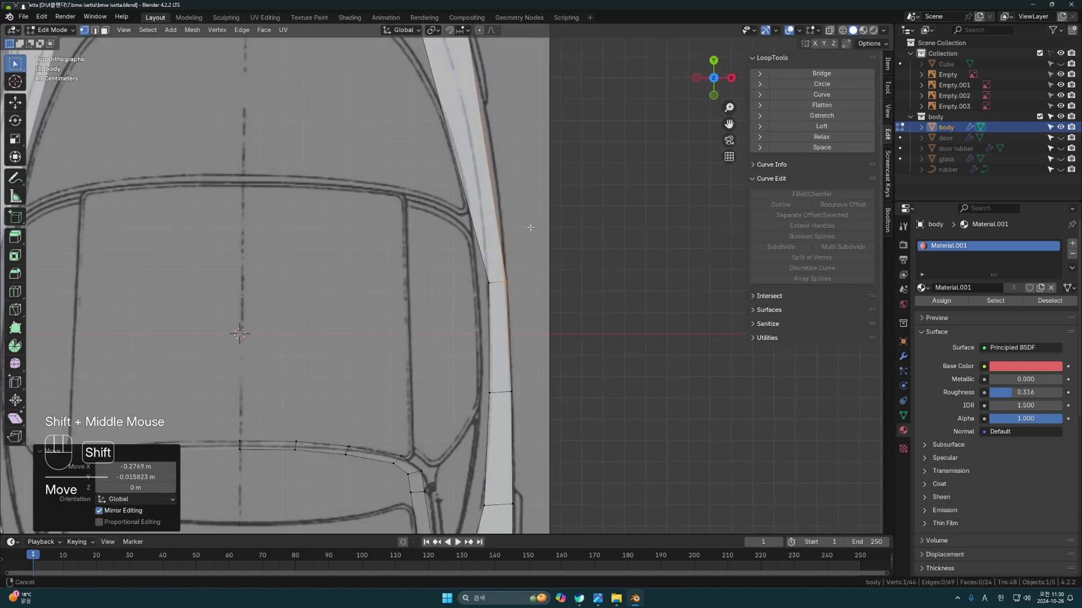
# Add two loop cuts across the strip's rear segment and move the first loop's vertices outward to the body outline
pyautogui.keyDown('shift'); pyautogui.moveTo(530, 227); pyautogui.dragTo(540, 294, button='middle'); pyautogui.keyUp('shift')
pyautogui.scroll(-2, 541, 294)
pyautogui.click(492, 290)
pyautogui.press('1')
pyautogui.scroll(2, 492, 291)
pyautogui.moveTo(463, 302); pyautogui.dragTo(539, 326)
pyautogui.press('g')
pyautogui.click(536, 326)
# Move the rear loop's inner vertex about 0.099 m in X and fit both rear end vertices to the top-view outline
pyautogui.keyDown('shift'); pyautogui.moveTo(524, 220); pyautogui.dragTo(546, 341, button='middle'); pyautogui.keyUp('shift')
pyautogui.moveTo(445, 307); pyautogui.dragTo(470, 337)
pyautogui.press('g')
pyautogui.click(491, 335)
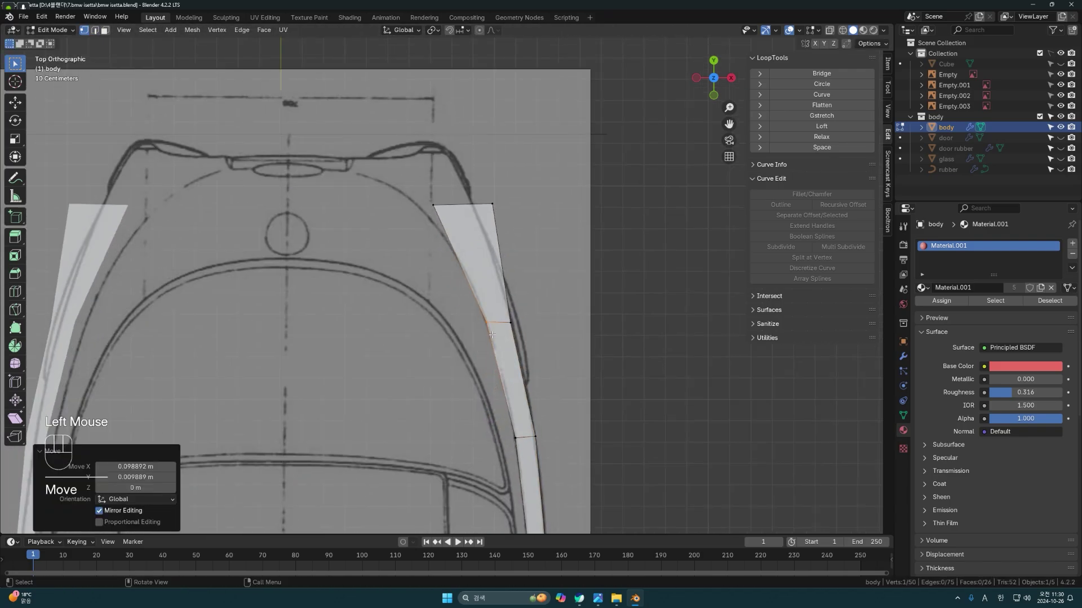
pyautogui.moveTo(474, 184); pyautogui.dragTo(521, 240)
pyautogui.press('g')
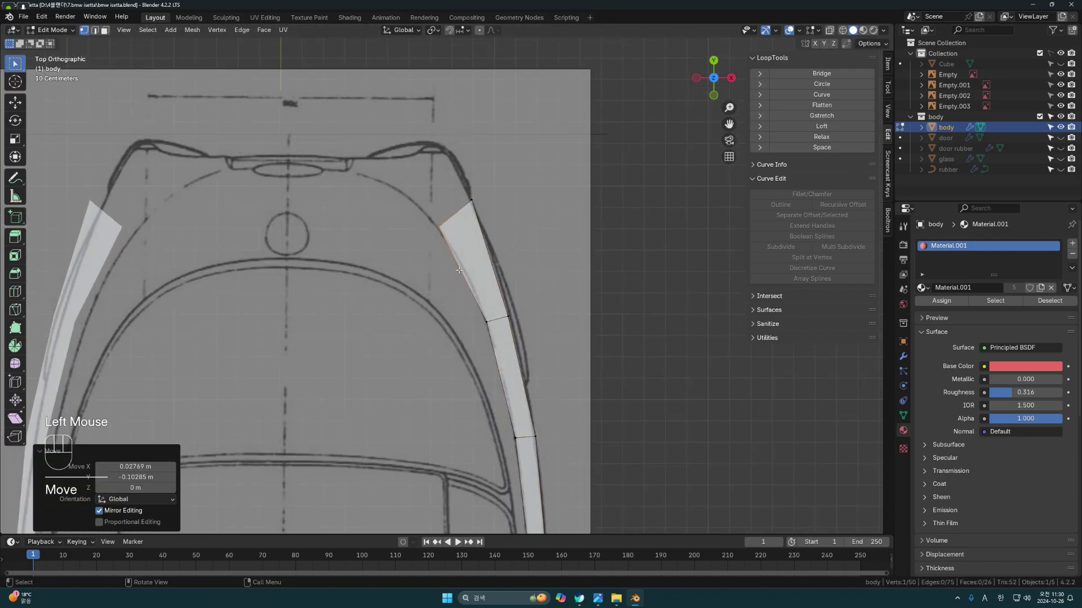
# In the right view, move the strip's first loop behind the headlight panel to follow the side body line
pyautogui.scroll(-2, 506, 324)
pyautogui.moveTo(533, 338); pyautogui.dragTo(521, 360, button='middle')
pyautogui.press('Tab')
pyautogui.press('Tab')
pyautogui.press('`')
pyautogui.press('t')
pyautogui.press('`')
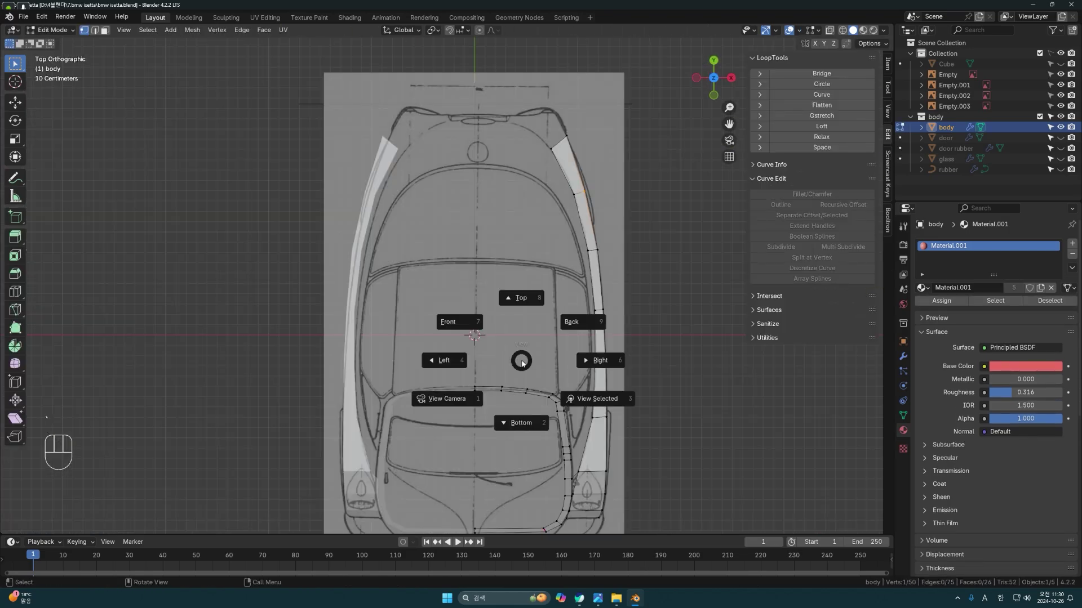
pyautogui.press('r')
pyautogui.keyDown('shift'); pyautogui.moveTo(295, 235); pyautogui.dragTo(446, 280, button='middle'); pyautogui.keyUp('shift')
pyautogui.scroll(5, 447, 278)
pyautogui.moveTo(447, 269); pyautogui.dragTo(530, 356)
pyautogui.press('g')
pyautogui.click(529, 345)
# Fit the strip's next two vertex pairs to the body line in the right view
pyautogui.keyDown('shift'); pyautogui.moveTo(648, 339); pyautogui.dragTo(476, 360, button='middle'); pyautogui.keyUp('shift')
pyautogui.moveTo(426, 297); pyautogui.dragTo(488, 365)
pyautogui.press('g')
pyautogui.click(488, 353)
pyautogui.moveTo(556, 301); pyautogui.dragTo(618, 335)
pyautogui.press('g')
pyautogui.click(619, 324)
# Fit the strip's remaining rear vertex pairs to the side body line, lowering the rear end about 0.069 m in Z
pyautogui.keyDown('shift'); pyautogui.moveTo(693, 283); pyautogui.dragTo(440, 292, button='middle'); pyautogui.keyUp('shift')
pyautogui.moveTo(443, 294); pyautogui.dragTo(513, 353)
pyautogui.press('g')
pyautogui.click(514, 346)
pyautogui.keyDown('shift'); pyautogui.moveTo(594, 354); pyautogui.dragTo(451, 372, button='middle'); pyautogui.keyUp('shift')
pyautogui.moveTo(451, 370); pyautogui.dragTo(502, 328)
pyautogui.press('g')
pyautogui.click(502, 331)
pyautogui.moveTo(574, 313); pyautogui.dragTo(652, 388)
pyautogui.click(654, 403)
pyautogui.moveTo(653, 402); pyautogui.dragTo(563, 389, button='middle')
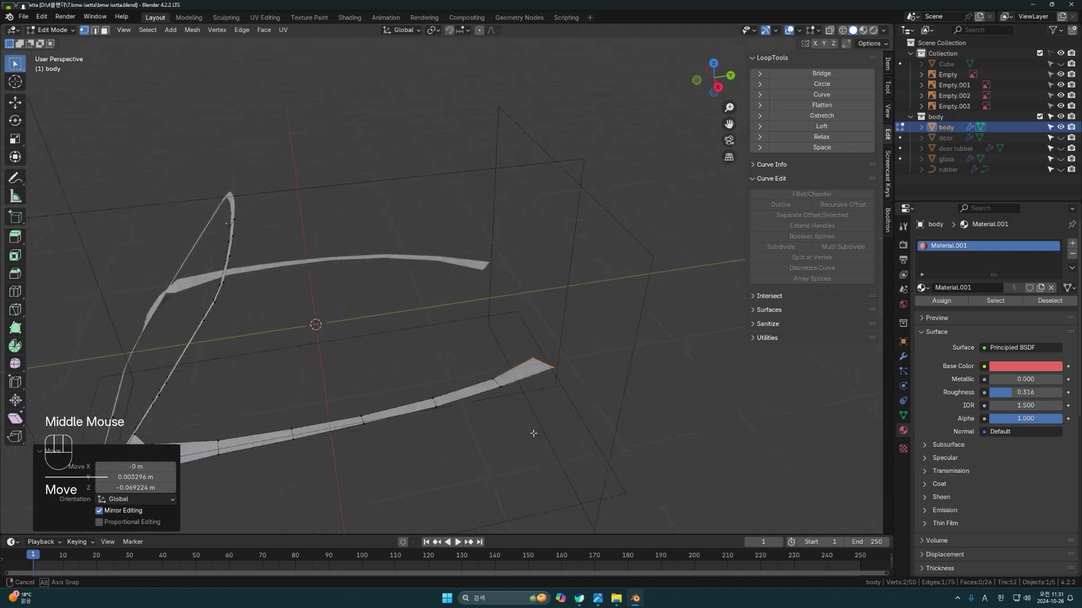
# In the front view, move the outer vertices above the headlight inward onto the outline, one pair by about -0.084 m in X
pyautogui.press('Tab')
pyautogui.press('KP_1')
pyautogui.scroll(5, 538, 364)
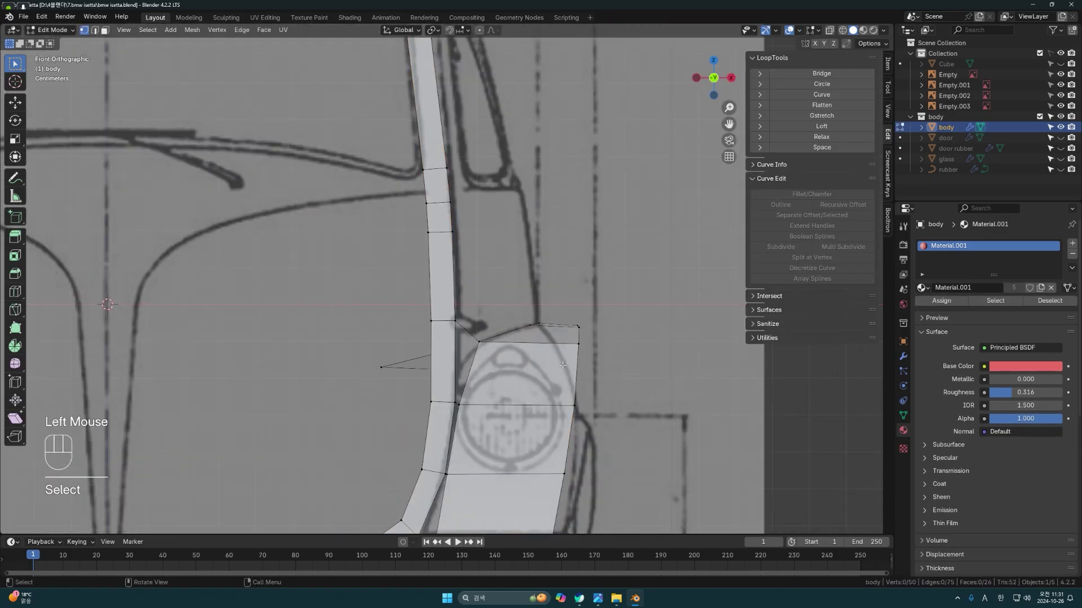
pyautogui.scroll(4, 564, 383)
pyautogui.click(543, 394)
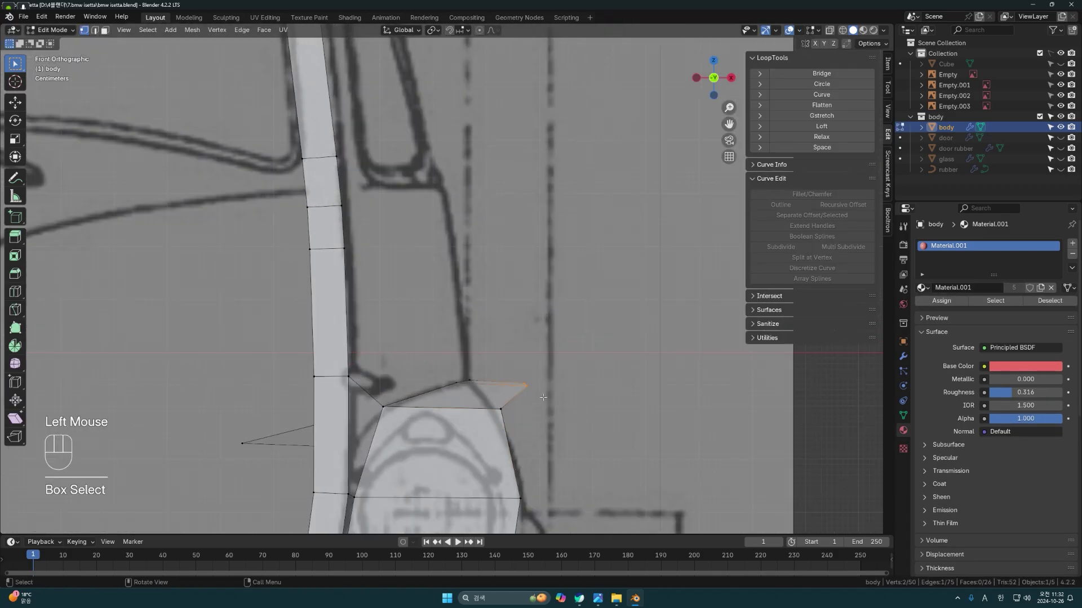
pyautogui.press('g')
pyautogui.click(497, 395)
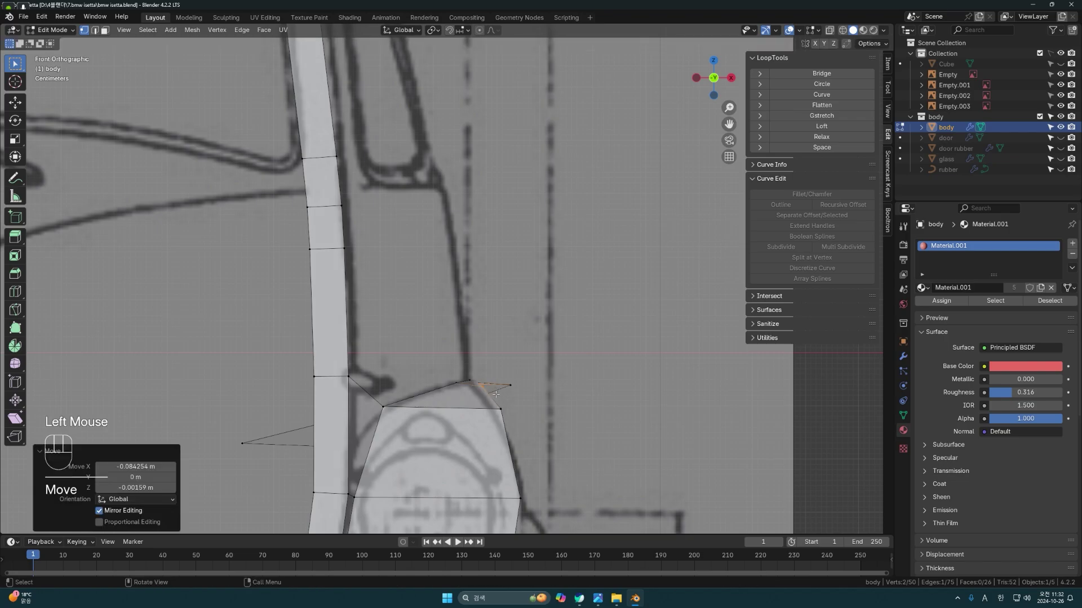
pyautogui.scroll(2, 516, 408)
pyautogui.moveTo(523, 418); pyautogui.dragTo(559, 445)
pyautogui.press('g')
pyautogui.click(516, 447)
# In the top view, move an outer vertex of the strip's rear half about 0.05 m inward in X
pyautogui.scroll(-5, 532, 442)
pyautogui.moveTo(532, 442); pyautogui.dragTo(458, 479, button='middle')
pyautogui.keyDown('shift'); pyautogui.moveTo(485, 319); pyautogui.dragTo(499, 367, button='middle'); pyautogui.keyUp('shift')
pyautogui.scroll(4, 499, 349)
pyautogui.moveTo(489, 313); pyautogui.dragTo(521, 340)
pyautogui.press('g')
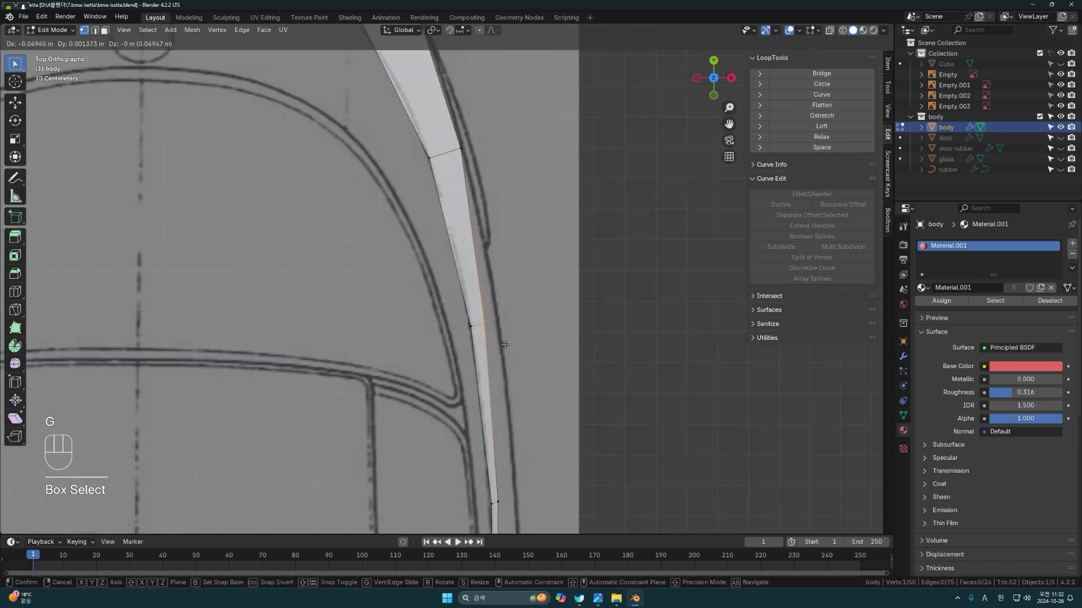
pyautogui.click(502, 345)
# Move the last loop's outer vertex by about -0.060 m in X and -0.0096 m in Y, and reposition the rear end vertex
pyautogui.keyDown('shift'); pyautogui.moveTo(502, 346); pyautogui.dragTo(540, 530, button='middle'); pyautogui.keyUp('shift')
pyautogui.press('g')
pyautogui.click(480, 222)
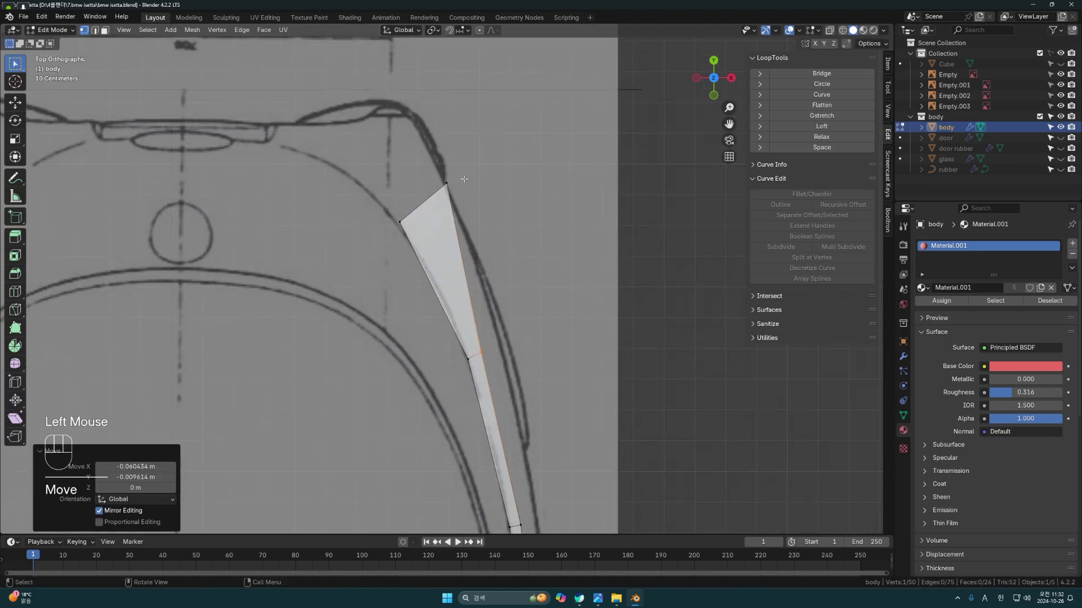
pyautogui.press('g')
pyautogui.click(451, 246)
pyautogui.scroll(-2, 451, 246)
pyautogui.moveTo(452, 247); pyautogui.dragTo(459, 265, button='middle')
pyautogui.scroll(-1, 426, 395)
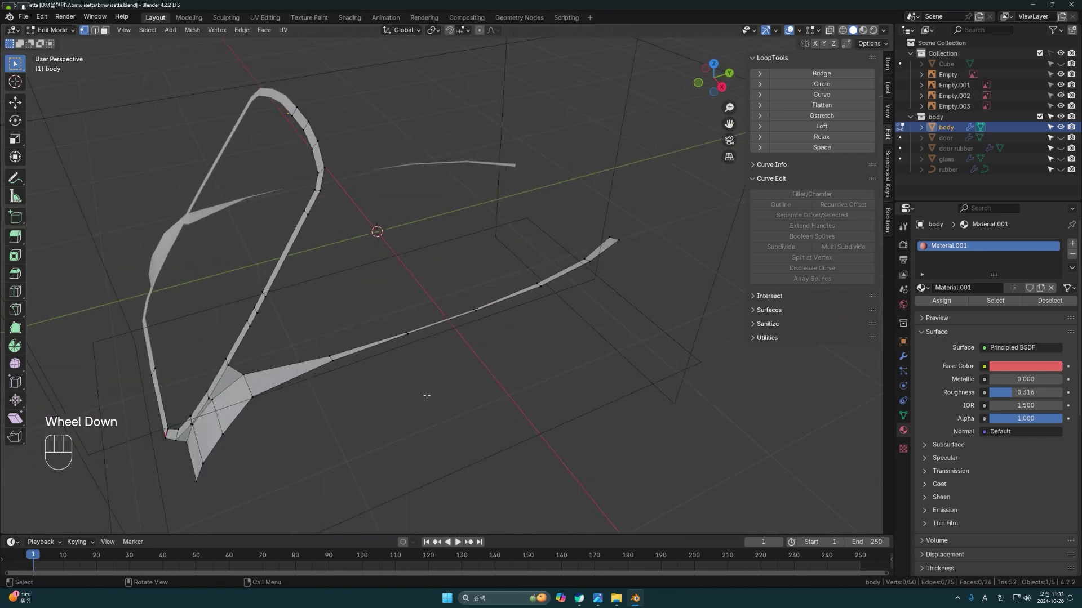
# Select the strip's three middle outer edges and extrude them outward and downward in the front view
pyautogui.click(439, 325)
pyautogui.keyDown('shift'); pyautogui.moveTo(439, 325); pyautogui.dragTo(509, 308, button='middle'); pyautogui.keyUp('shift')
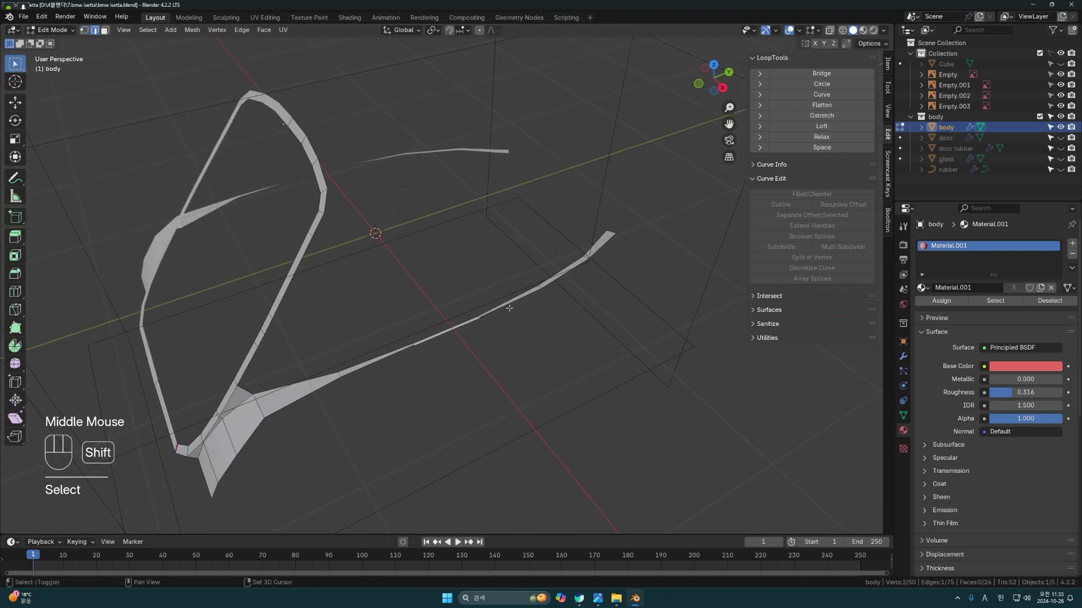
pyautogui.keyDown('shift'); pyautogui.click(514, 352); pyautogui.keyUp('shift')
pyautogui.moveTo(515, 352); pyautogui.dragTo(466, 359, button='middle')
pyautogui.click(404, 322)
pyautogui.scroll(5, 522, 342)
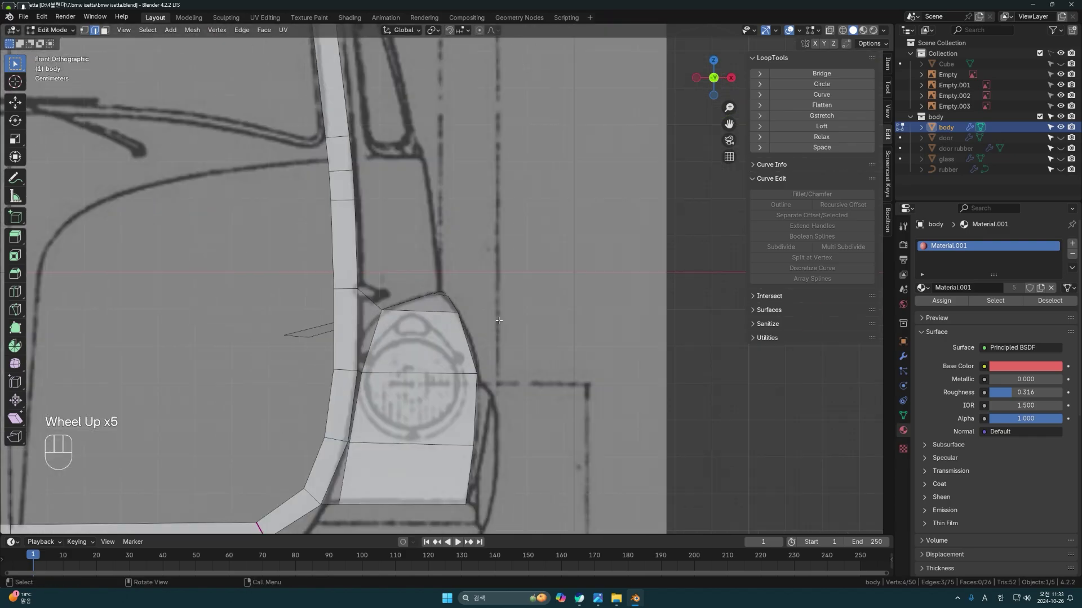
pyautogui.press('e')
pyautogui.click(530, 367)
# In the top view, move the two rear outer vertices of the extruded faces onto the body outline
pyautogui.scroll(-3, 510, 376)
pyautogui.moveTo(510, 376)
pyautogui.mouseDown(button='middle')
pyautogui.moveTo(437, 393)
pyautogui.moveTo(487, 355)
pyautogui.moveTo(512, 352)
pyautogui.moveTo(502, 363)
pyautogui.mouseUp(button='middle')
pyautogui.press('Tab')
pyautogui.press('`')
pyautogui.click(501, 324)
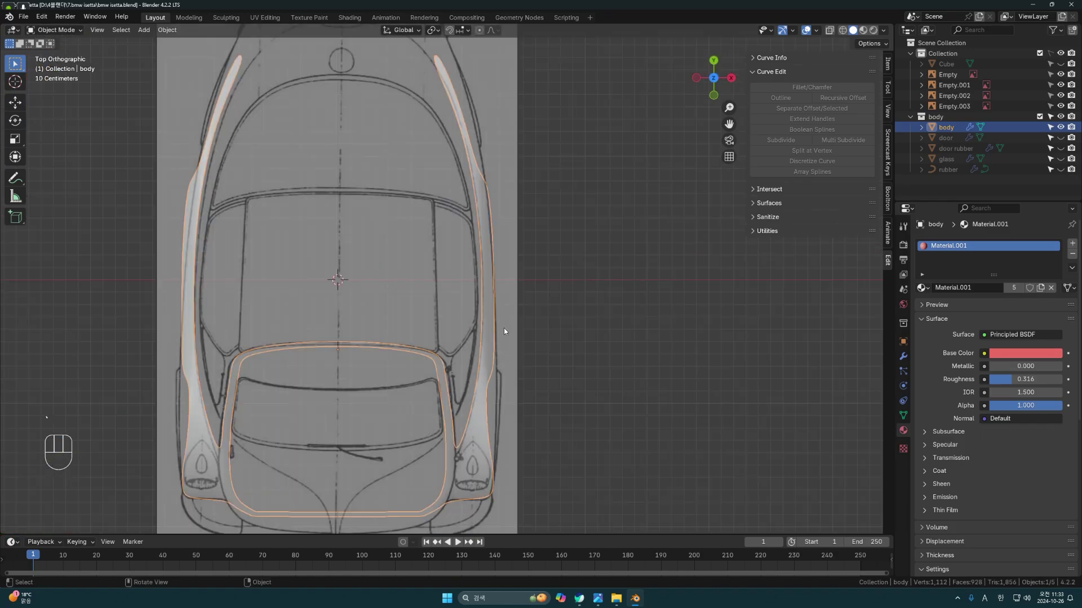
pyautogui.scroll(3, 532, 286)
pyautogui.press('Tab')
pyautogui.scroll(2, 533, 284)
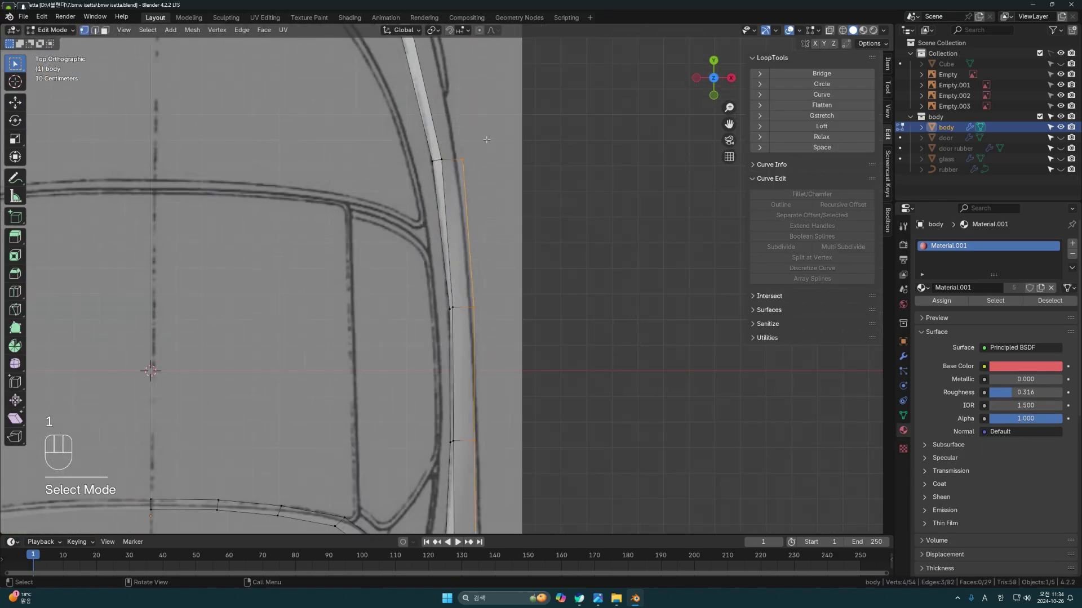
pyautogui.click(479, 177)
pyautogui.moveTo(468, 285); pyautogui.dragTo(496, 320)
pyautogui.press('g')
pyautogui.click(490, 322)
# Move the two front outer vertices of the extruded faces onto the top-view body outline
pyautogui.keyDown('shift'); pyautogui.moveTo(491, 445); pyautogui.dragTo(463, 225, button='middle'); pyautogui.keyUp('shift')
pyautogui.moveTo(432, 339); pyautogui.dragTo(454, 360)
pyautogui.press('g')
pyautogui.click(459, 360)
pyautogui.moveTo(436, 208); pyautogui.dragTo(460, 232)
pyautogui.press('g')
pyautogui.click(462, 232)
# Move three vertices along the side strip by about 0.0047 m in X
pyautogui.scroll(1, 433, 345)
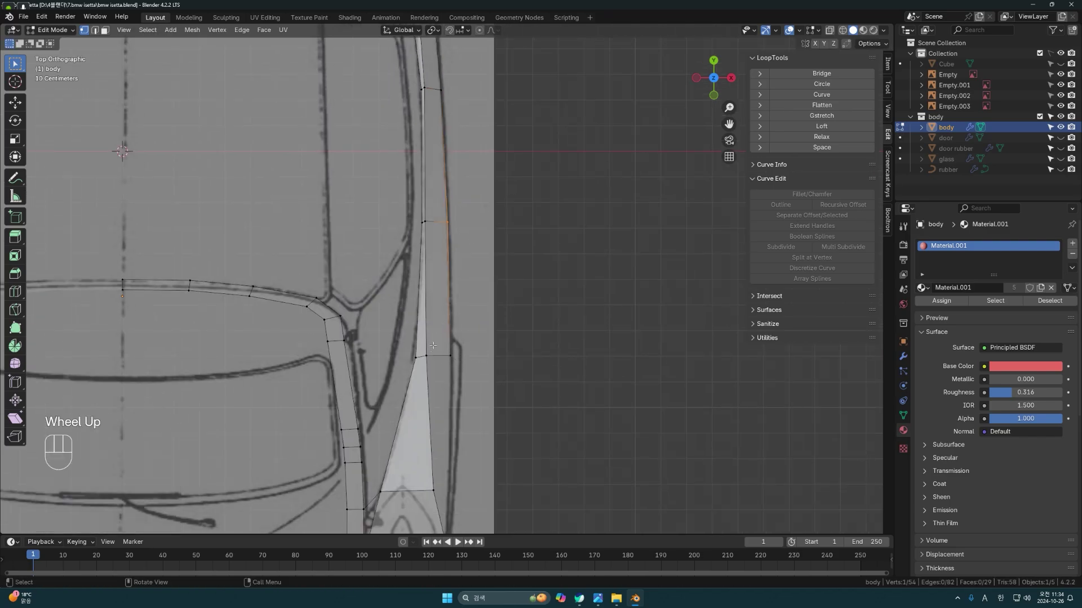
pyautogui.click(501, 254)
pyautogui.keyDown('shift'); pyautogui.moveTo(472, 158); pyautogui.dragTo(491, 309, button='middle'); pyautogui.keyUp('shift')
pyautogui.scroll(-2, 516, 349)
pyautogui.press('g')
pyautogui.click(517, 349)
pyautogui.scroll(-3, 517, 350)
# In the front view, select the lower outer vertices of the extruded side strip and move them onto the body outline
pyautogui.press('`')
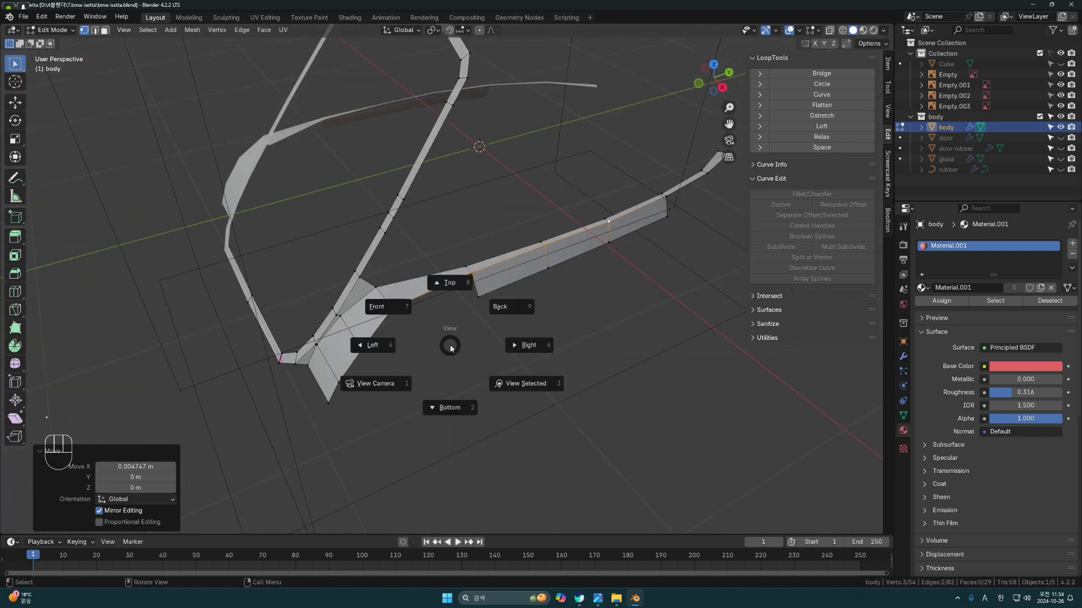
pyautogui.click(376, 307)
pyautogui.scroll(4, 376, 351)
pyautogui.click(375, 351)
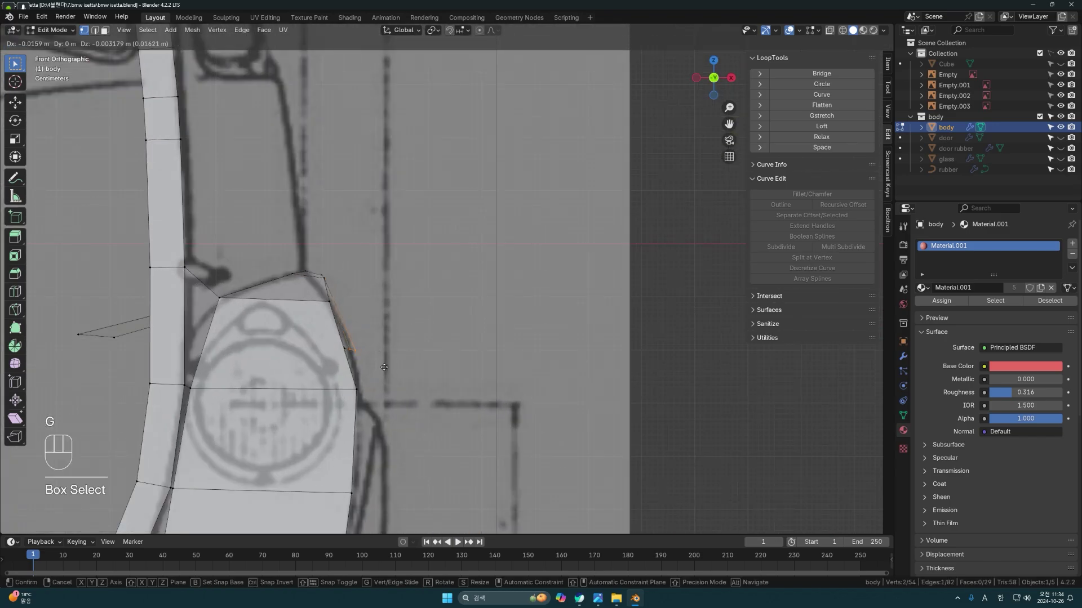
pyautogui.click(384, 367)
# Fine-tune the side strip's remaining outer vertices in the front view so they follow the reference curve
pyautogui.scroll(3, 384, 367)
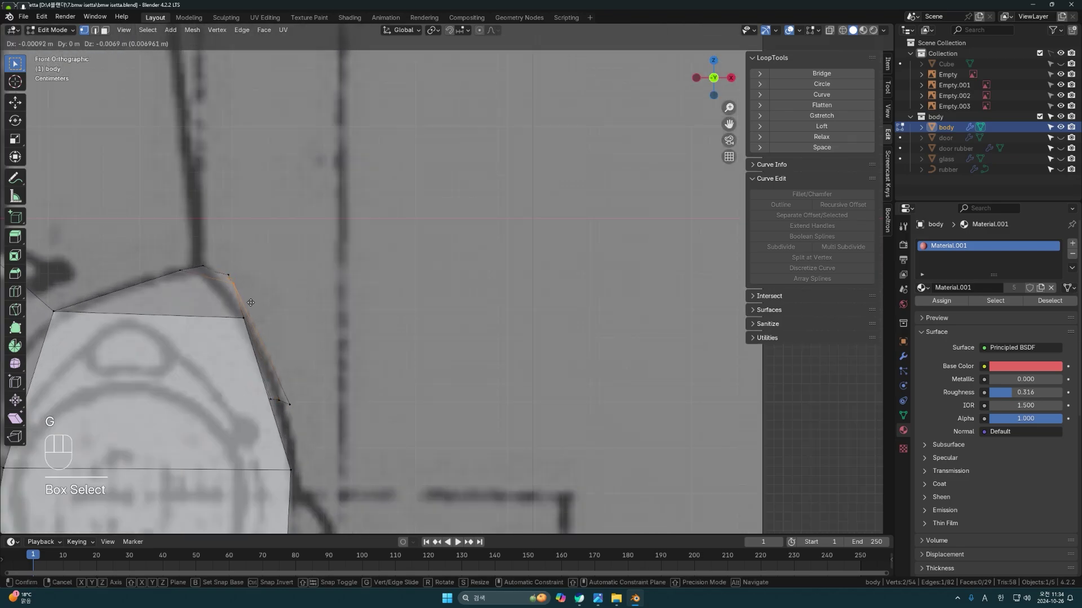
pyautogui.click(253, 303)
pyautogui.press('g')
pyautogui.click(257, 311)
pyautogui.click(247, 304)
pyautogui.press('g')
pyautogui.click(248, 308)
# In the right view, move the strip's front lower vertex about 0.0316 m in Y and 0.0059 m in Z
pyautogui.moveTo(316, 316); pyautogui.dragTo(278, 345, button='middle')
pyautogui.scroll(-10, 277, 345)
pyautogui.press('`')
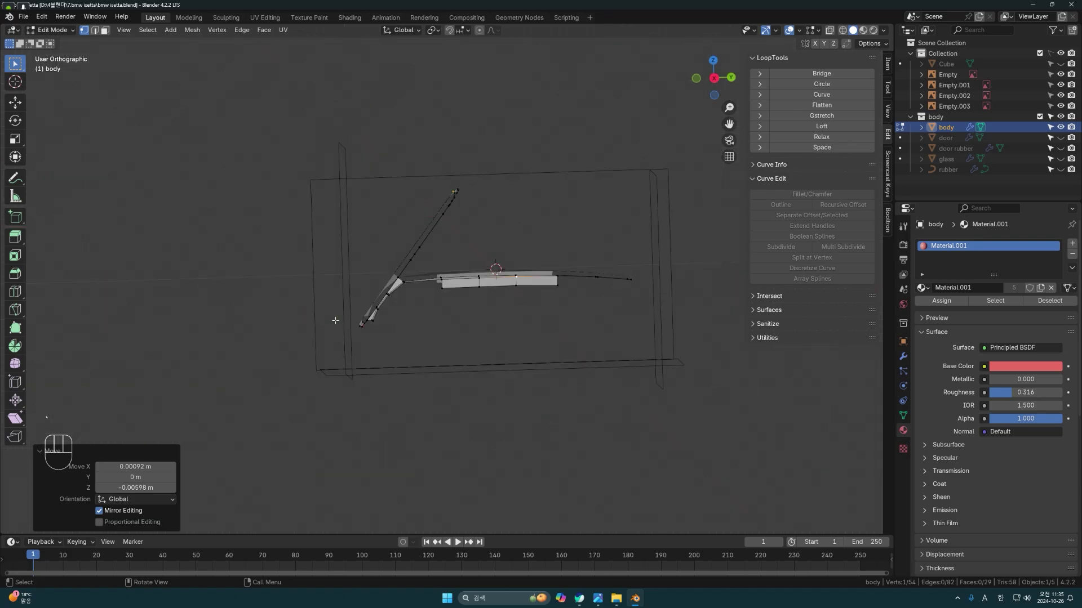
pyautogui.scroll(6, 395, 324)
pyautogui.keyDown('shift'); pyautogui.moveTo(474, 328); pyautogui.dragTo(338, 333, button='middle'); pyautogui.keyUp('shift')
pyautogui.click(340, 331)
pyautogui.press('g')
pyautogui.click(348, 329)
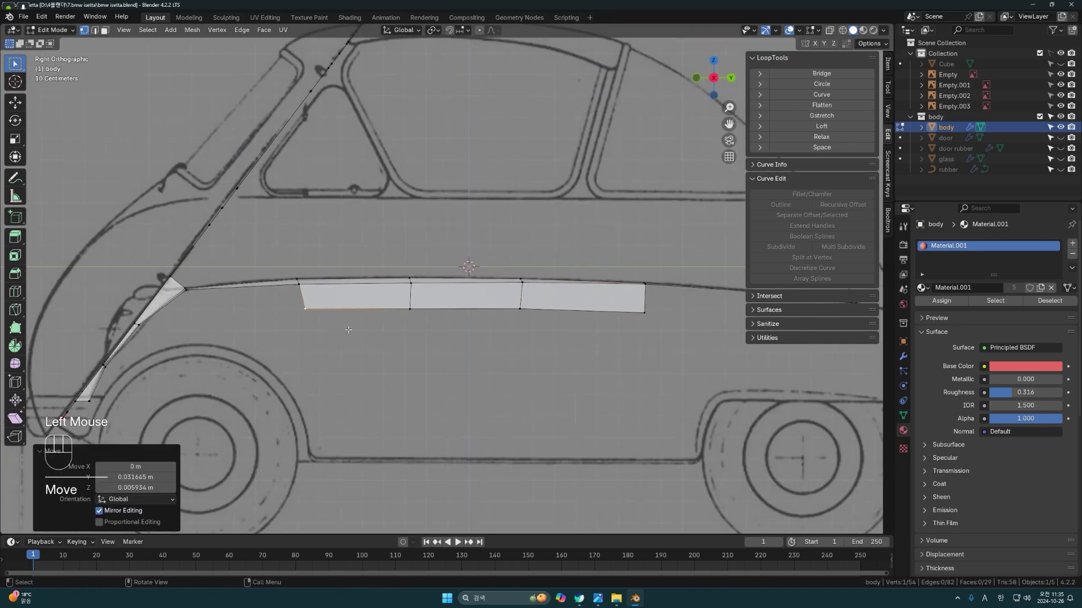
# Extrude the strip's three lower edges down to the sill line and flatten them by scaling to 0 in Z
pyautogui.scroll(-1, 348, 329)
pyautogui.keyDown('shift'); pyautogui.click(328, 304); pyautogui.keyUp('shift')
pyautogui.keyDown('shift'); pyautogui.click(566, 303); pyautogui.keyUp('shift')
pyautogui.press('e')
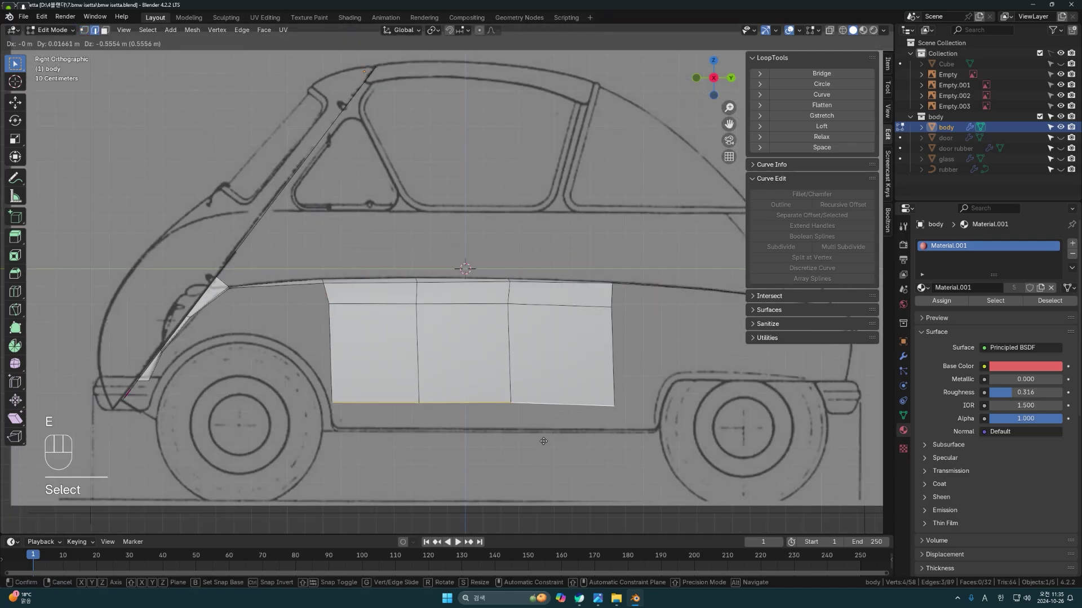
pyautogui.click(526, 465)
pyautogui.keyDown('shift'); pyautogui.moveTo(504, 448); pyautogui.dragTo(510, 416, button='middle'); pyautogui.keyUp('shift')
pyautogui.press('s')
pyautogui.press('z')
pyautogui.press('0')
pyautogui.click(507, 414)
# Move the side panel's front and rear bottom corner vertices along Y to fit the side reference
pyautogui.press('1')
pyautogui.click(373, 419)
pyautogui.press('g')
pyautogui.press('y')
pyautogui.click(381, 414)
pyautogui.click(608, 408)
pyautogui.press('g')
pyautogui.press('y')
pyautogui.click(602, 406)
# In the top view, move the side panel's bottom vertices together onto the body outline
pyautogui.scroll(-2, 486, 383)
pyautogui.moveTo(486, 383); pyautogui.dragTo(454, 367, button='middle')
pyautogui.click(443, 368)
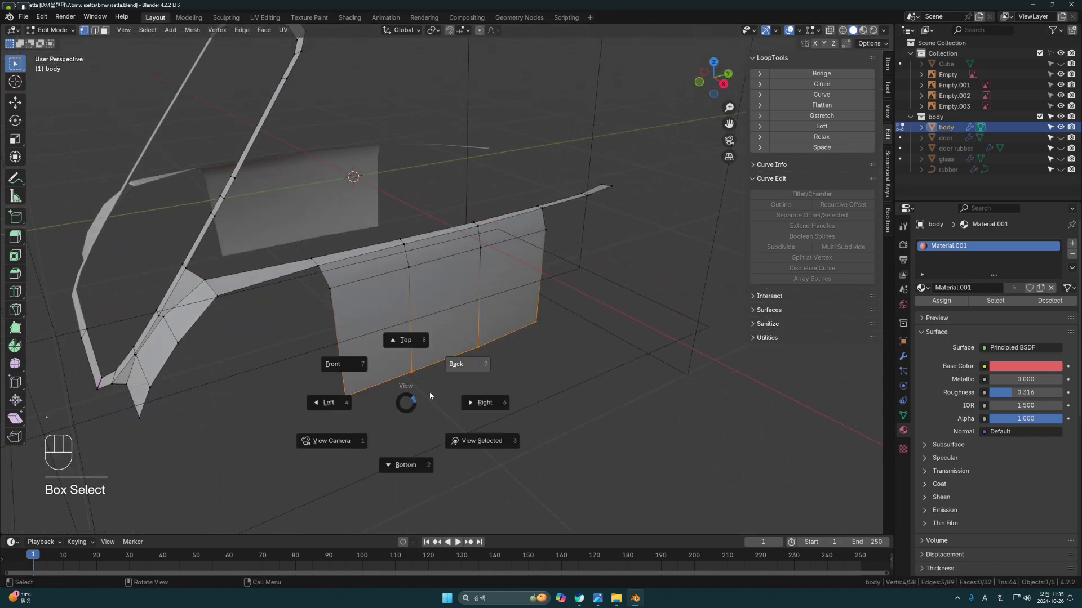
pyautogui.click(407, 345)
pyautogui.press('g')
pyautogui.click(467, 318)
# Adjust individual bottom vertices at the ends of the side panel to the top-view body outline
pyautogui.keyDown('shift'); pyautogui.moveTo(425, 180); pyautogui.dragTo(480, 394, button='middle'); pyautogui.keyUp('shift')
pyautogui.scroll(1, 480, 394)
pyautogui.click(486, 408)
pyautogui.press('g')
pyautogui.click(479, 408)
pyautogui.click(439, 234)
pyautogui.click(458, 250)
# Extrude the headlight side panel's three outer edges rearward in the right view
pyautogui.scroll(-4, 462, 254)
pyautogui.moveTo(485, 380); pyautogui.dragTo(427, 352, button='middle')
pyautogui.scroll(3, 423, 321)
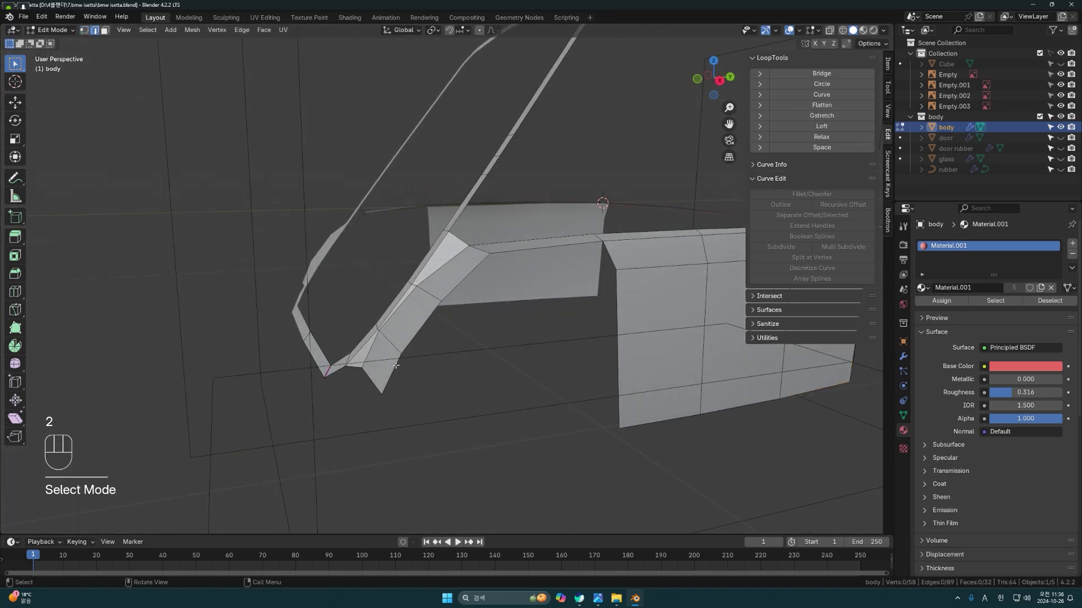
pyautogui.moveTo(449, 294); pyautogui.dragTo(495, 338, button='middle')
pyautogui.scroll(2, 496, 338)
pyautogui.press('e')
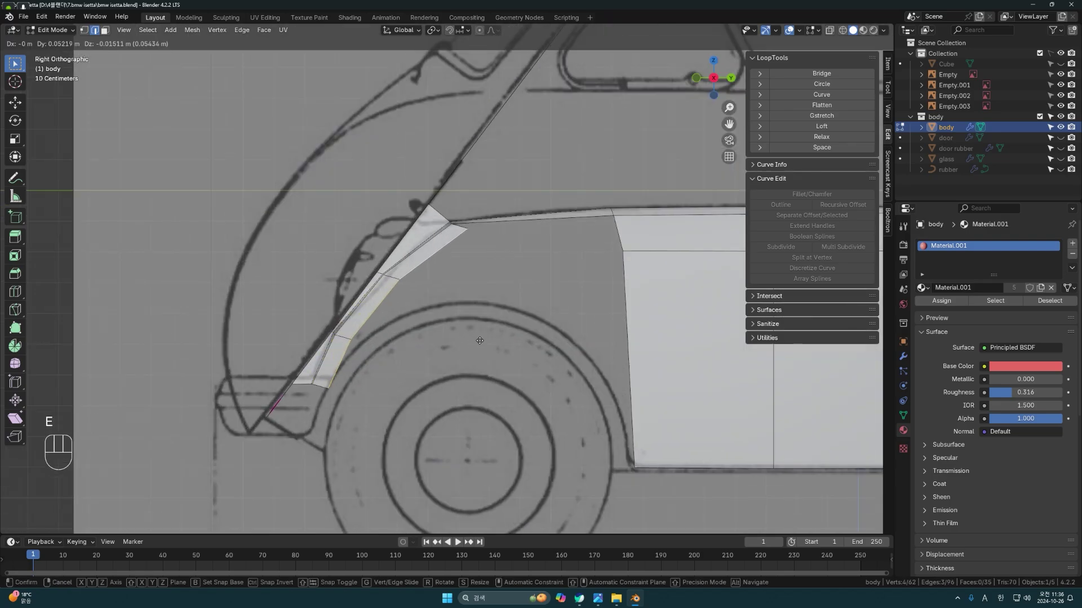
pyautogui.click(480, 337)
pyautogui.scroll(2, 484, 281)
# Move the extruded vertices individually in the right view so the headlight panel's edge curves around the front wheel arch
pyautogui.press('1')
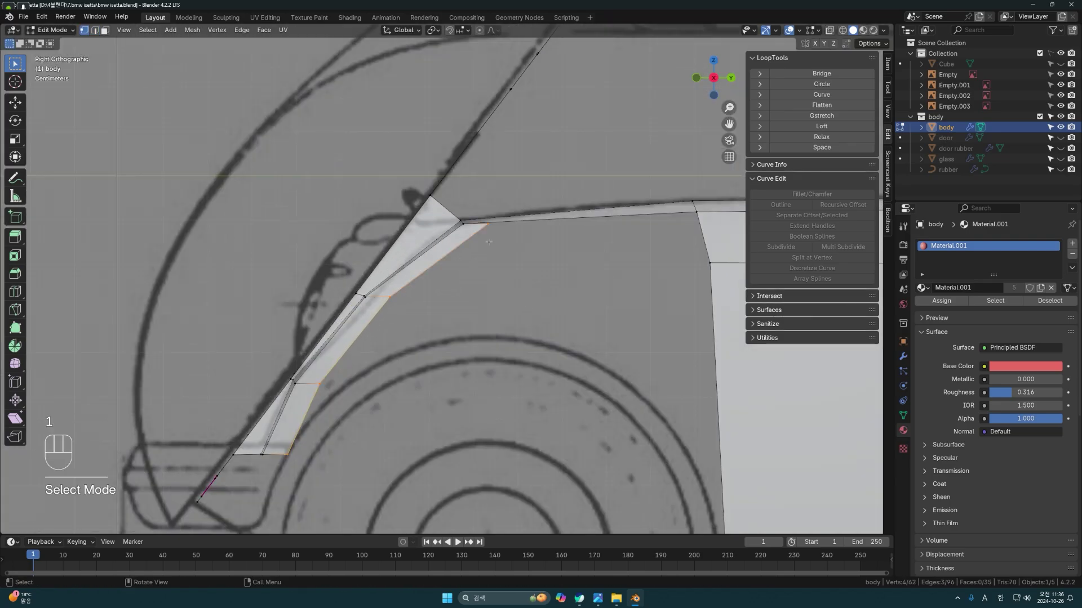
pyautogui.press('g')
pyautogui.click(504, 299)
pyautogui.click(393, 301)
pyautogui.press('g')
pyautogui.click(392, 322)
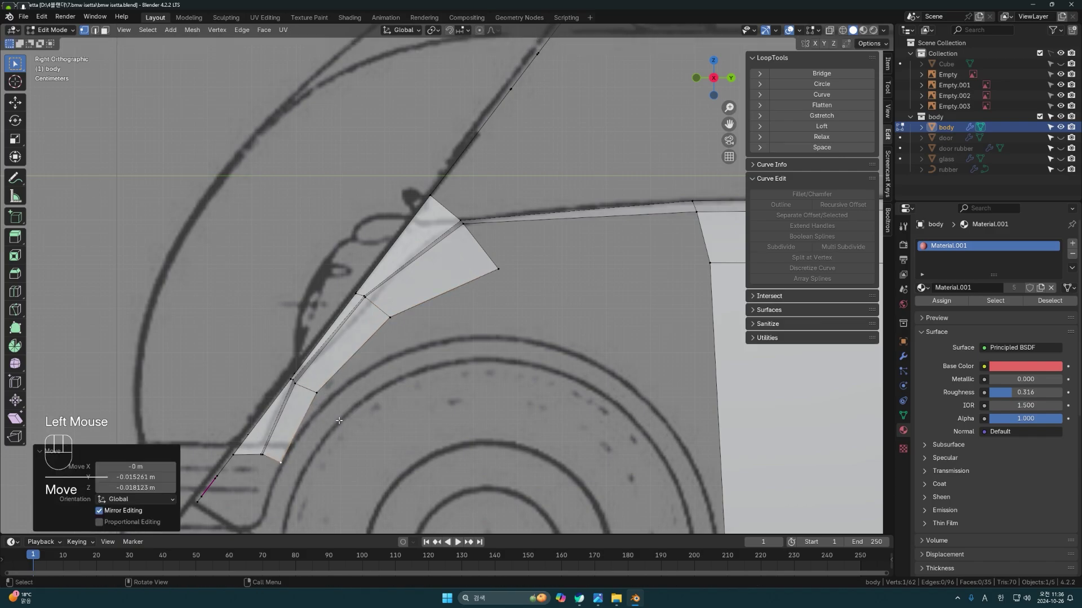
pyautogui.scroll(-3, 448, 279)
pyautogui.click(479, 284)
pyautogui.press('g')
pyautogui.click(481, 286)
# In the top view, move the two rear vertices of the new headlight panel faces onto the body outline
pyautogui.moveTo(482, 287); pyautogui.dragTo(539, 324, button='middle')
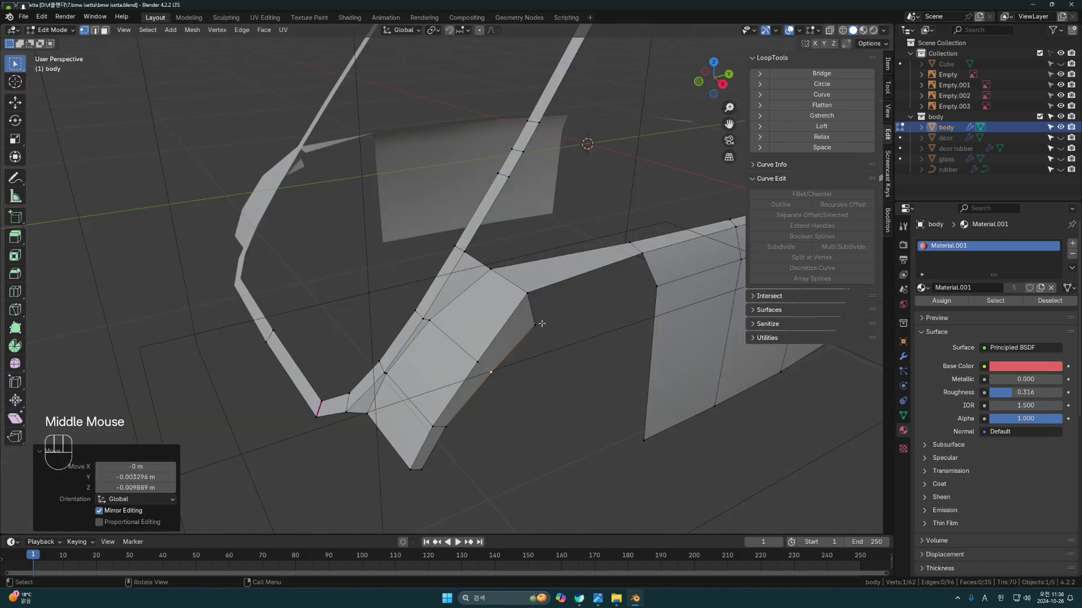
pyautogui.click(542, 264)
pyautogui.keyDown('shift'); pyautogui.moveTo(613, 305); pyautogui.dragTo(514, 307, button='middle'); pyautogui.keyUp('shift')
pyautogui.scroll(3, 514, 307)
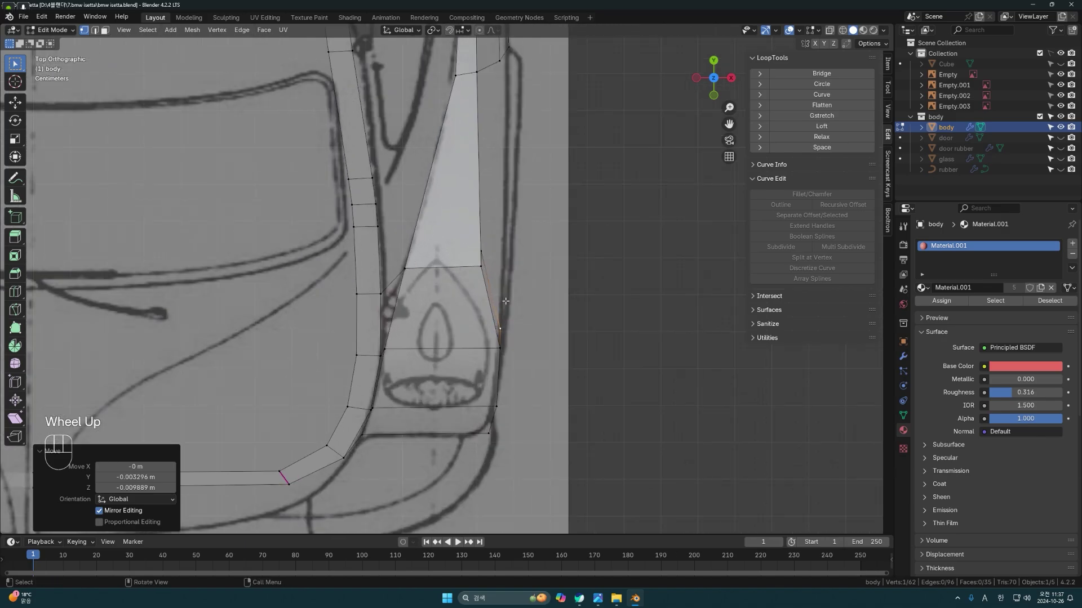
pyautogui.press('g')
pyautogui.click(547, 268)
pyautogui.click(536, 374)
pyautogui.press('g')
pyautogui.click(530, 374)
# Move the two front vertices of the new headlight panel faces onto the top-view body outline
pyautogui.click(529, 434)
pyautogui.press('g')
pyautogui.click(519, 435)
pyautogui.click(497, 466)
pyautogui.press('g')
pyautogui.click(485, 472)
# Fill the face joining the headlight panel to the side panel and add a horizontal loop cut low across the side panel
pyautogui.moveTo(486, 472); pyautogui.dragTo(563, 403, button='middle')
pyautogui.click(533, 362)
pyautogui.scroll(-2, 525, 402)
pyautogui.click(525, 389)
pyautogui.click(527, 404)
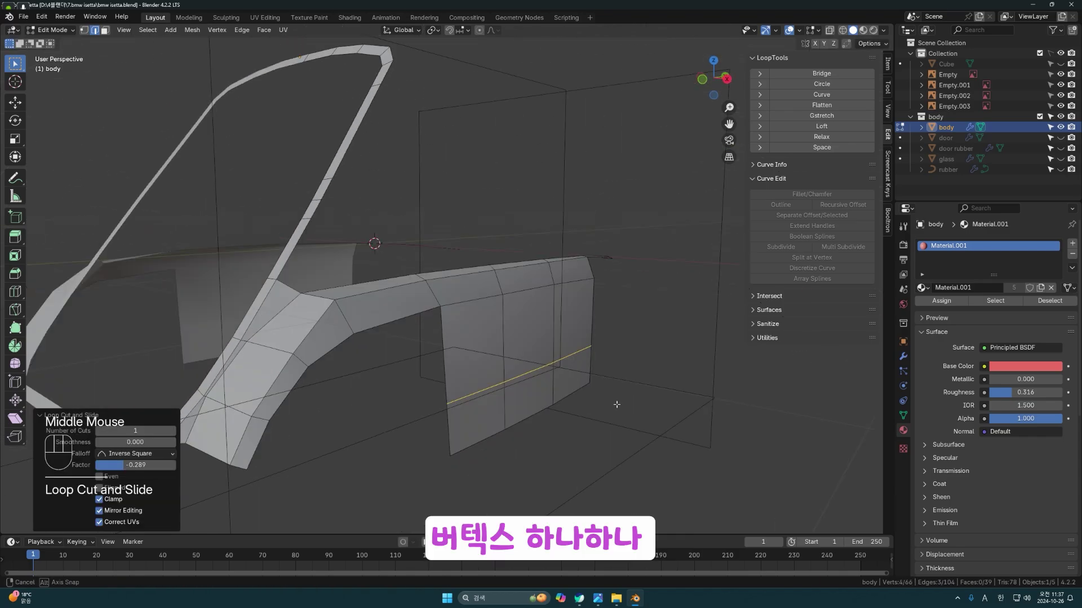
# Select the side panel's bottom edges and move them along X
pyautogui.click(588, 402)
pyautogui.moveTo(515, 433); pyautogui.dragTo(586, 418, button='middle')
pyautogui.press('g')
pyautogui.press('x')
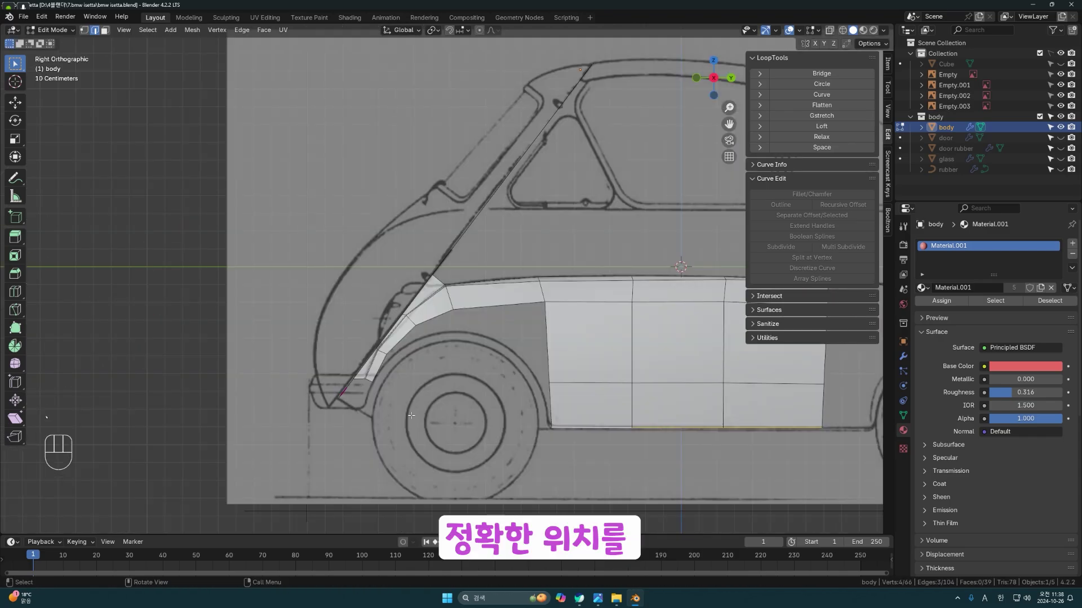
# In the right view, move the headlight panel's lowest outer vertex about -0.0175 m in Y and 0.0103 m in Z
pyautogui.scroll(3, 316, 491)
pyautogui.keyDown('shift'); pyautogui.moveTo(316, 491); pyautogui.dragTo(445, 432, button='middle'); pyautogui.keyUp('shift')
pyautogui.press('1')
pyautogui.scroll(3, 444, 432)
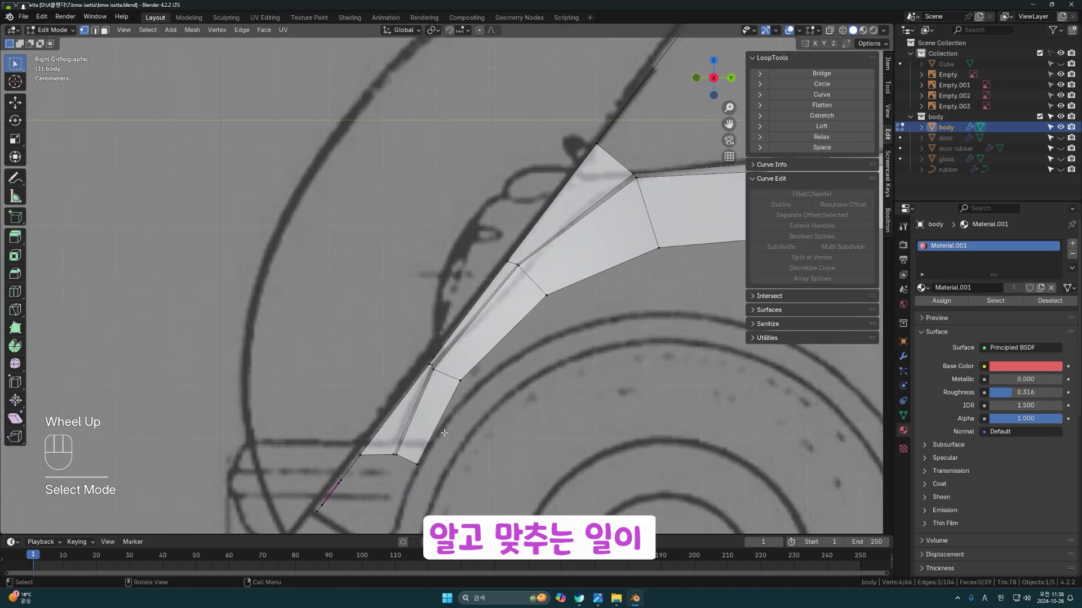
pyautogui.moveTo(456, 468); pyautogui.dragTo(445, 463)
pyautogui.scroll(2, 375, 375)
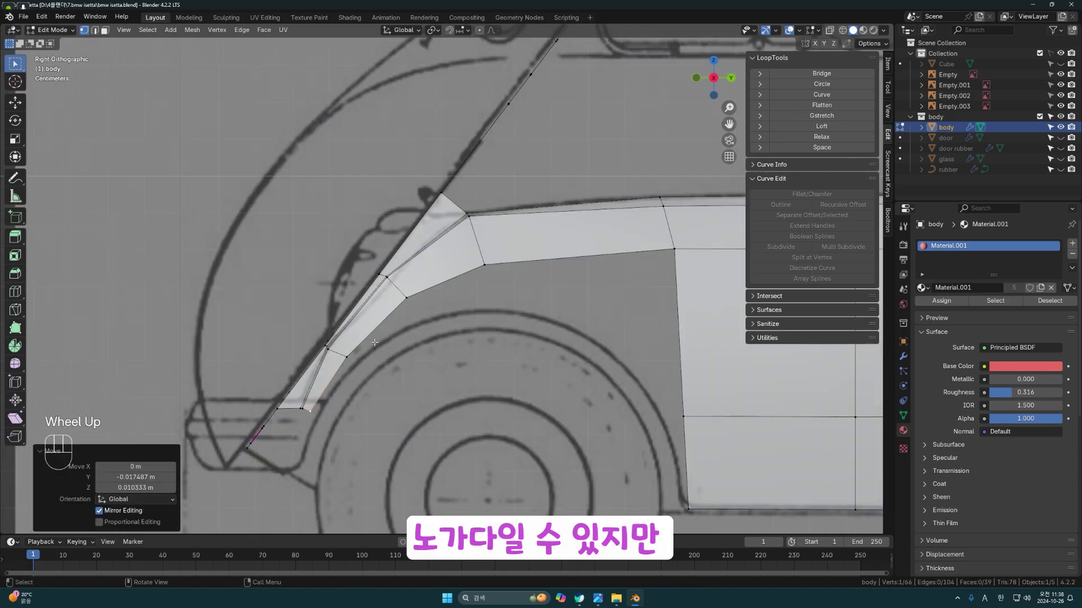
# Extrude the headlight panel's three outer edges toward the wheel and move the rearmost new vertex down to the arch line
pyautogui.press('e')
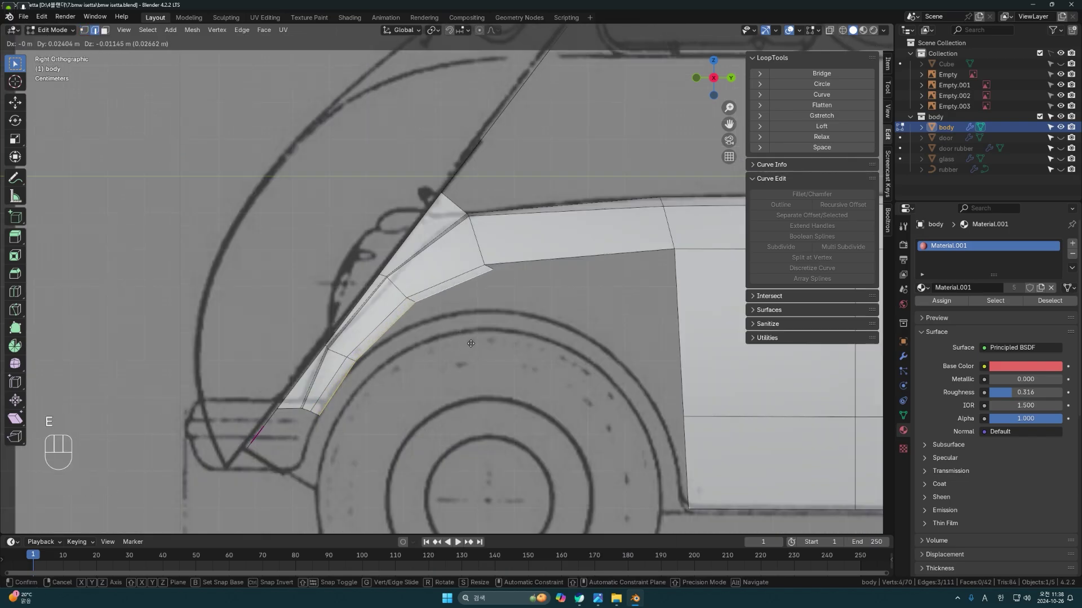
pyautogui.click(471, 342)
pyautogui.scroll(1, 480, 315)
pyautogui.press('1')
pyautogui.click(500, 266)
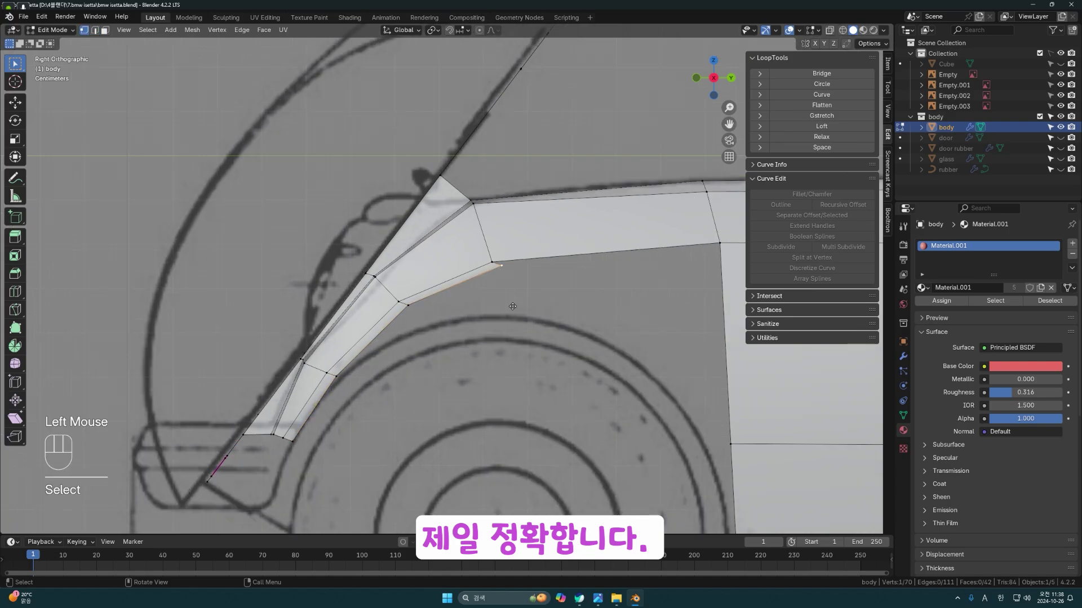
pyautogui.press('g')
pyautogui.click(503, 314)
# Move the other new vertices of the extruded strip onto the front wheel arch outline and refine their spacing
pyautogui.click(408, 308)
pyautogui.press('g')
pyautogui.click(415, 334)
pyautogui.click(336, 382)
pyautogui.press('g')
pyautogui.click(335, 386)
pyautogui.click(415, 333)
pyautogui.press('g')
pyautogui.click(417, 333)
pyautogui.click(503, 316)
pyautogui.press('g')
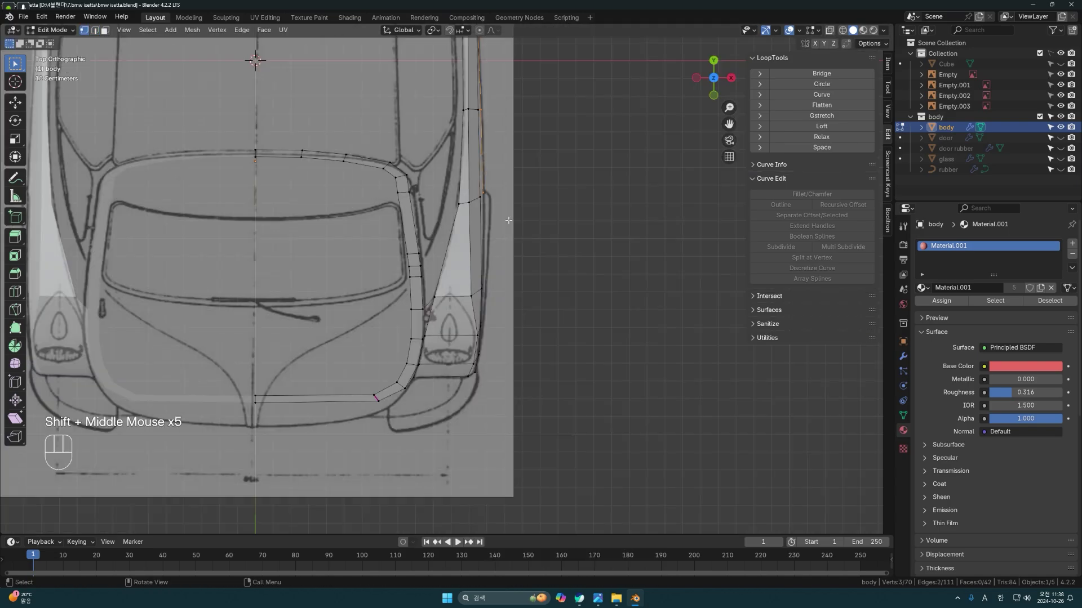
# Slide the side panel's front bottom vertex and the loop-cut vertex above it rearward along their edges
pyautogui.click(587, 220)
pyautogui.keyDown('shift'); pyautogui.moveTo(523, 310); pyautogui.dragTo(461, 285, button='middle'); pyautogui.keyUp('shift')
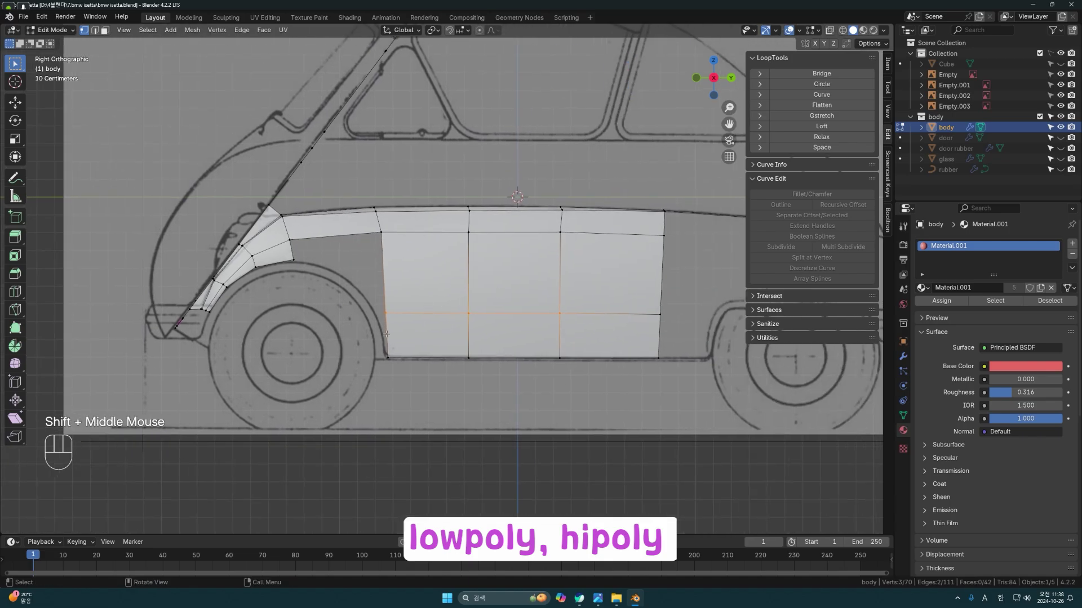
pyautogui.click(387, 358)
pyautogui.press('g')
pyautogui.press('g')
pyautogui.click(404, 356)
pyautogui.click(389, 316)
pyautogui.press('g')
pyautogui.press('g')
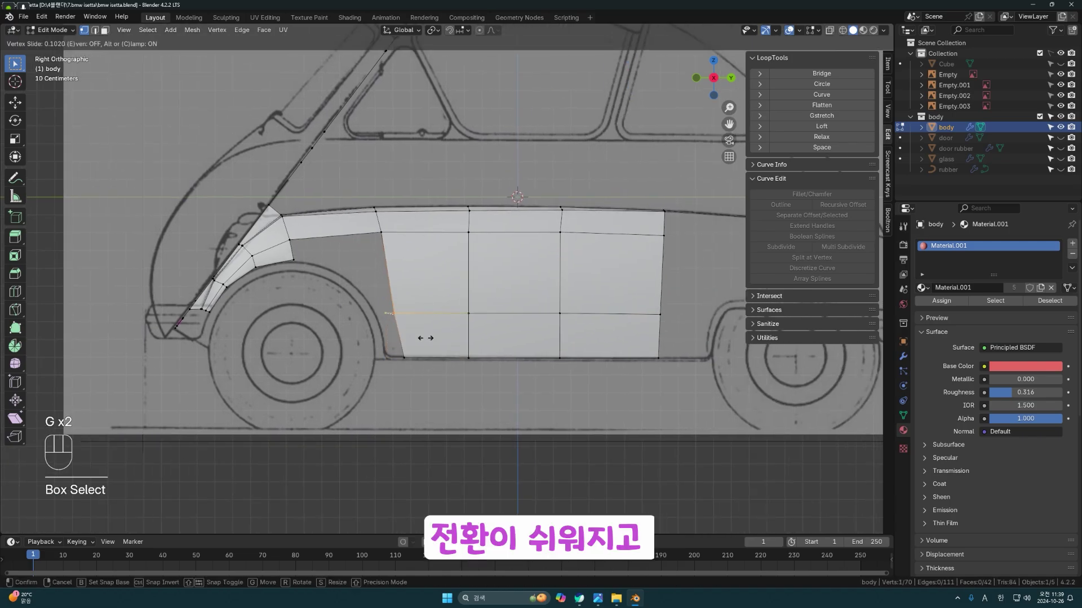
pyautogui.click(420, 338)
# Extrude the wheel arch strip's rear end edge rearward and rotate it by about 42.3° to follow the arch
pyautogui.scroll(2, 293, 252)
pyautogui.press('2')
pyautogui.click(363, 287)
pyautogui.scroll(-2, 363, 287)
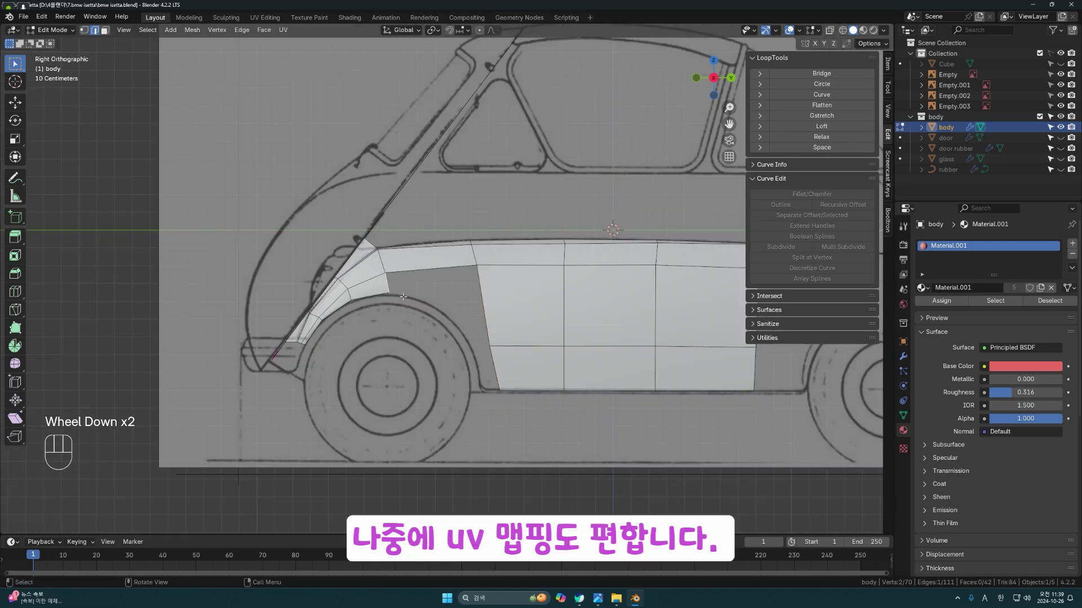
pyautogui.scroll(2, 403, 297)
pyautogui.press('e')
pyautogui.click(442, 324)
pyautogui.press('r')
pyautogui.click(455, 338)
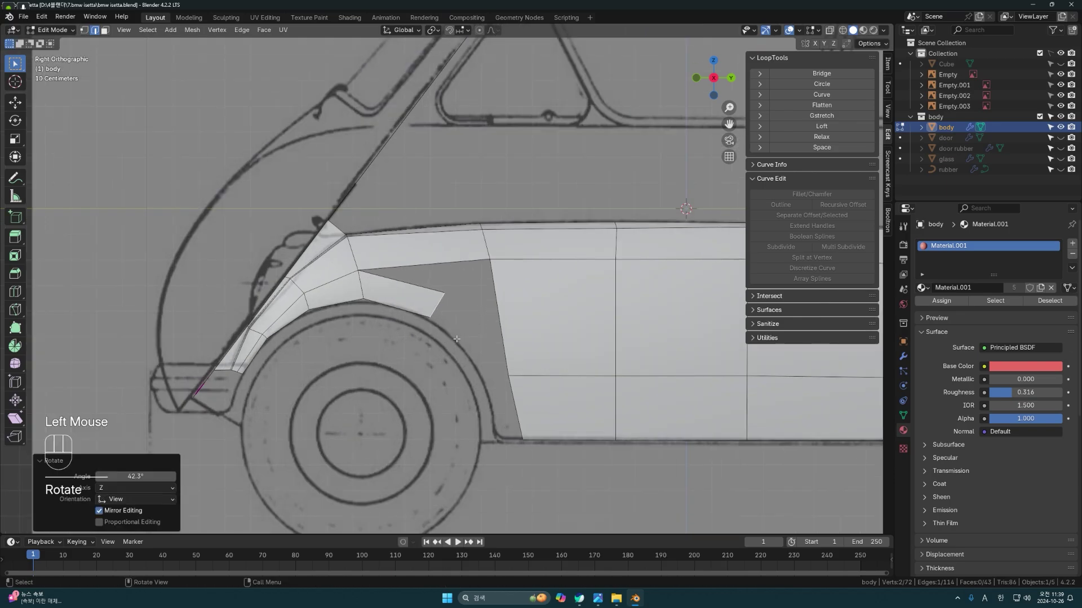
# Select the side panel's two lower front vertices and edge-slide them rearward by a factor of 0.554
pyautogui.scroll(-1, 456, 338)
pyautogui.keyDown('shift'); pyautogui.moveTo(455, 338); pyautogui.dragTo(397, 324, button='middle'); pyautogui.keyUp('shift')
pyautogui.press('1')
pyautogui.moveTo(403, 329); pyautogui.dragTo(480, 427)
pyautogui.press('g')
pyautogui.press('g')
pyautogui.click(443, 396)
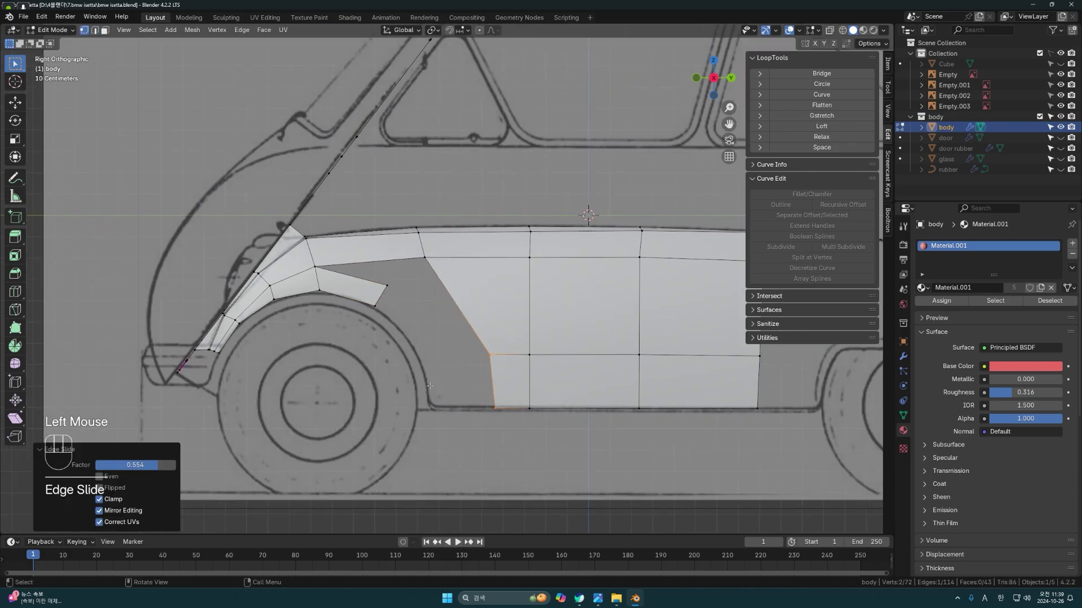
pyautogui.click(443, 395)
# Extrude the wheel arch strip's rear end edge twice down to the sill line, rotating each new edge to follow the arch
pyautogui.scroll(2, 387, 311)
pyautogui.press('e')
pyautogui.click(441, 391)
pyautogui.press('r')
pyautogui.click(424, 441)
pyautogui.press('e')
pyautogui.click(439, 522)
pyautogui.press('r')
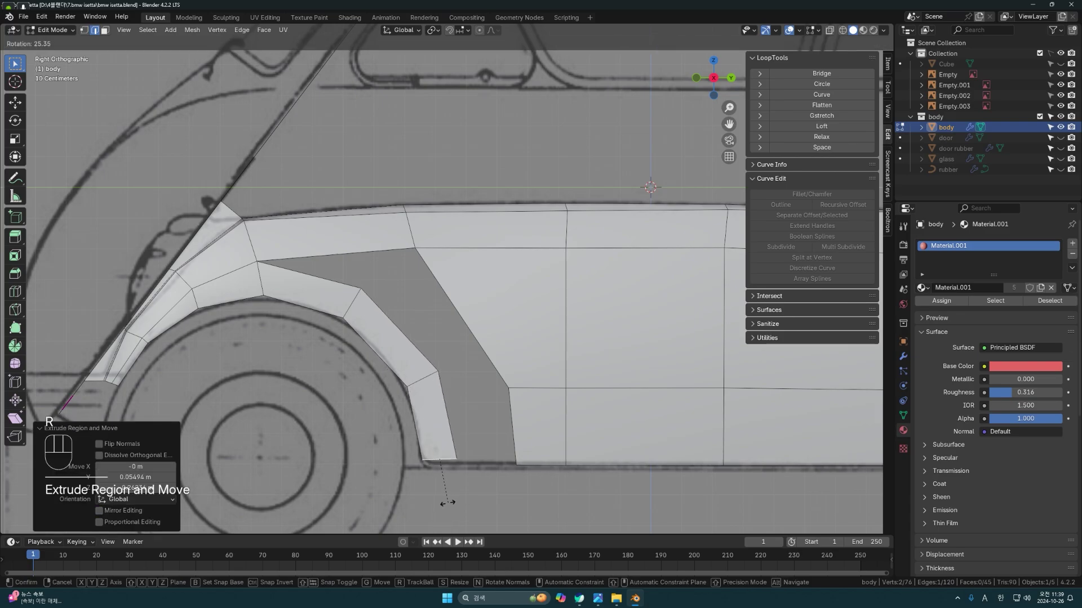
pyautogui.click(443, 502)
pyautogui.press('g')
pyautogui.click(464, 453)
# Move the two upper cross edges of the wheel arch strip's rear part onto the arch outline
pyautogui.scroll(-1, 464, 453)
pyautogui.keyDown('shift'); pyautogui.moveTo(464, 453); pyautogui.dragTo(411, 440, button='middle'); pyautogui.keyUp('shift')
pyautogui.click(379, 380)
pyautogui.press('g')
pyautogui.click(385, 395)
pyautogui.click(318, 318)
pyautogui.press('g')
pyautogui.click(322, 319)
# Adjust individual vertices of the wheel arch strip's rear part, shifting the lower outer vertex up and rearward to even its width
pyautogui.keyDown('shift'); pyautogui.moveTo(246, 333); pyautogui.dragTo(341, 347, button='middle'); pyautogui.keyUp('shift')
pyautogui.scroll(1, 342, 347)
pyautogui.press('1')
pyautogui.click(345, 325)
pyautogui.press('g')
pyautogui.click(356, 323)
pyautogui.click(496, 430)
pyautogui.press('g')
pyautogui.click(519, 417)
pyautogui.press('g')
pyautogui.click(518, 415)
pyautogui.scroll(-4, 527, 394)
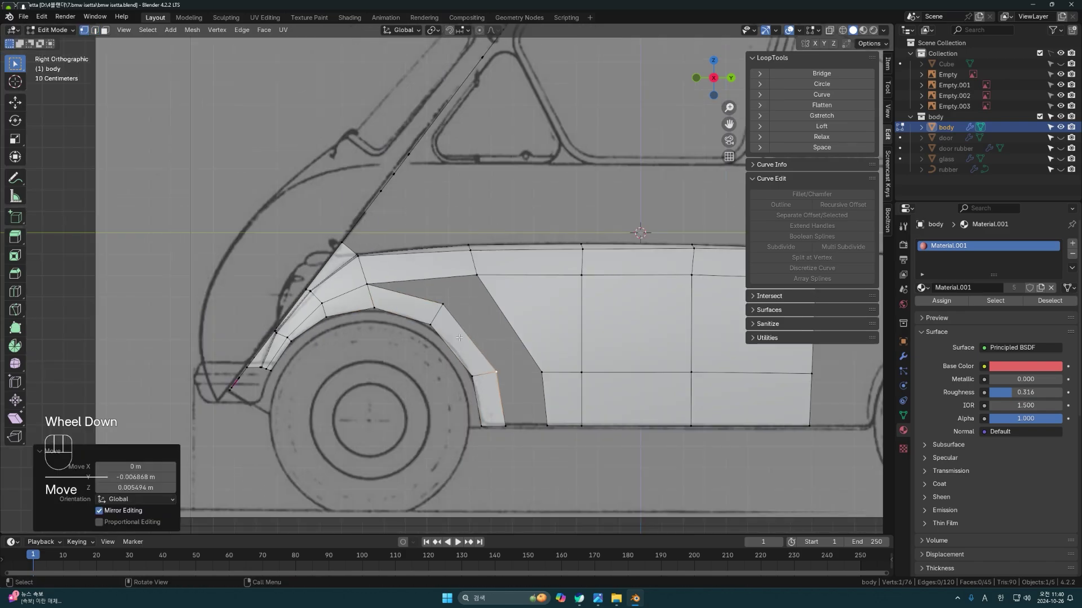
# Add one centred horizontal loop cut across the side panel and lower the edge loop beneath it slightly
pyautogui.scroll(3, 550, 344)
pyautogui.keyDown('shift'); pyautogui.moveTo(552, 343); pyautogui.dragTo(470, 352, button='middle'); pyautogui.keyUp('shift')
pyautogui.hotkey('ctrl', 'r')
pyautogui.click(452, 336)
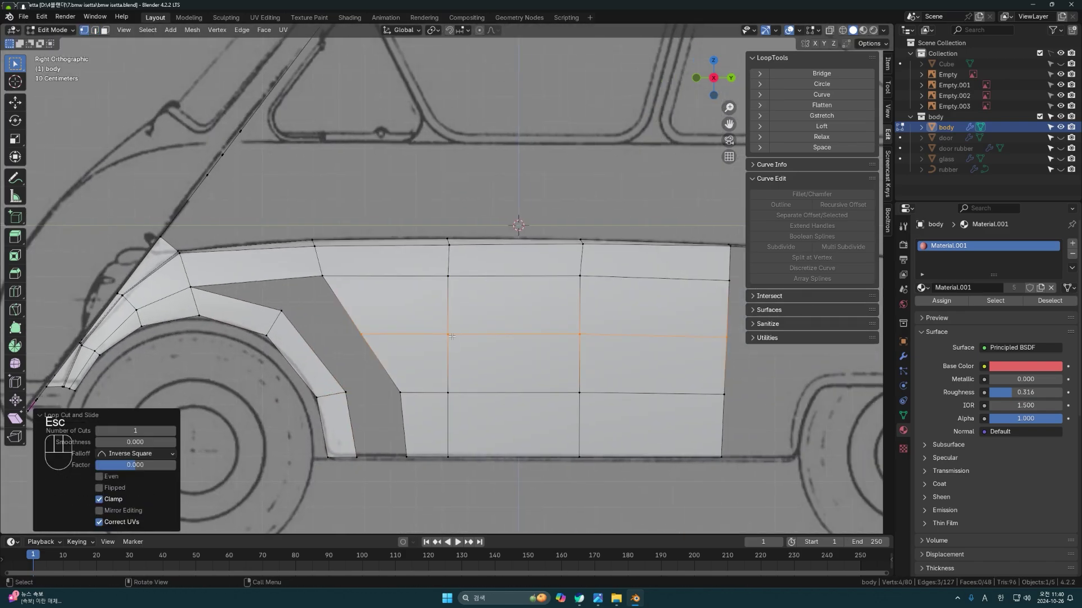
pyautogui.click(733, 367)
# Fill the bottom gap between wheel arch strip and side panel with a face and lower the strip's cross edge above it
pyautogui.click(384, 467)
pyautogui.click(332, 400)
pyautogui.press('g')
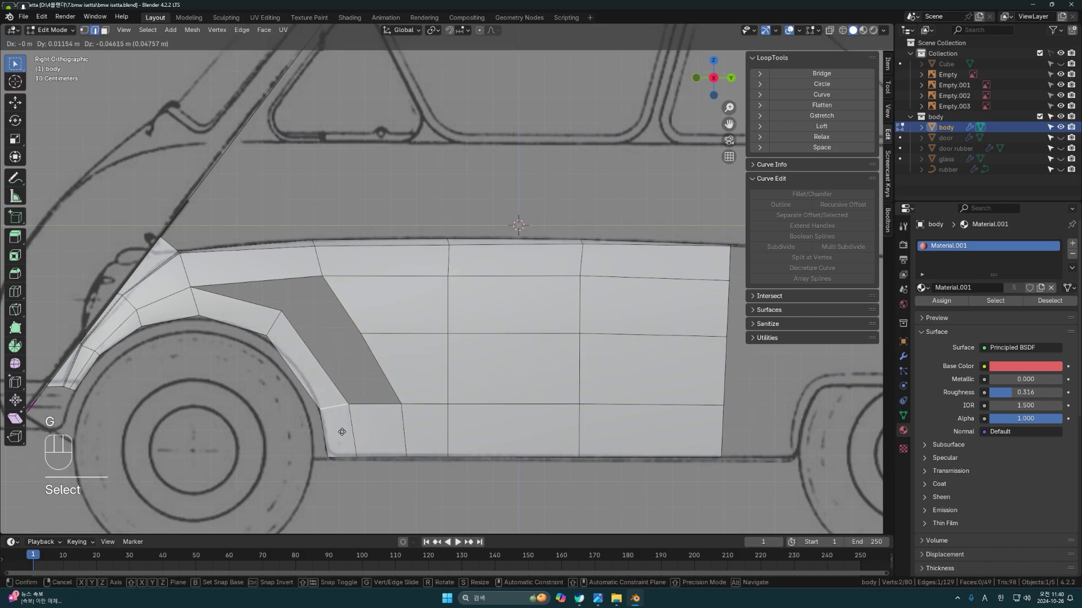
pyautogui.click(337, 416)
# Move the strip's upper rear cross edge along the arch, add a loop cut below it and shift the new edge onto the outline
pyautogui.keyDown('shift'); pyautogui.moveTo(345, 367); pyautogui.dragTo(466, 400, button='middle'); pyautogui.keyUp('shift')
pyautogui.click(397, 360)
pyautogui.press('g')
pyautogui.click(384, 352)
pyautogui.hotkey('ctrl', 'r')
pyautogui.click(415, 403)
pyautogui.press('g')
pyautogui.click(424, 397)
pyautogui.scroll(-2, 431, 395)
pyautogui.scroll(2, 445, 388)
# Move the side panel's middle front vertex rearward and adjust the wheel arch strip's bottom end vertices in perspective view
pyautogui.press('1')
pyautogui.click(504, 371)
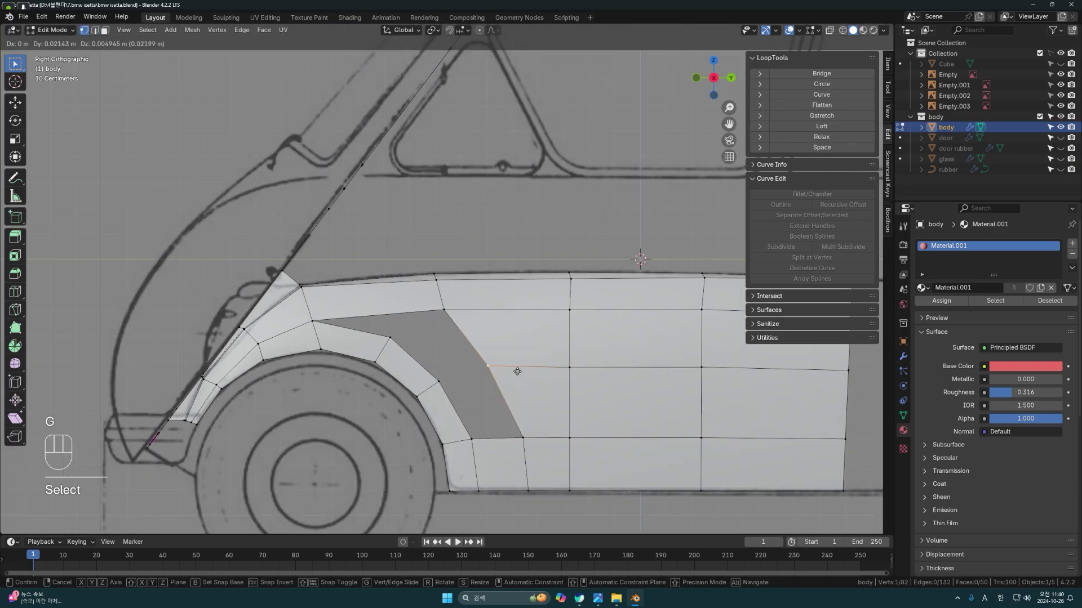
pyautogui.click(517, 371)
pyautogui.moveTo(517, 371); pyautogui.dragTo(499, 440, button='middle')
pyautogui.scroll(2, 499, 440)
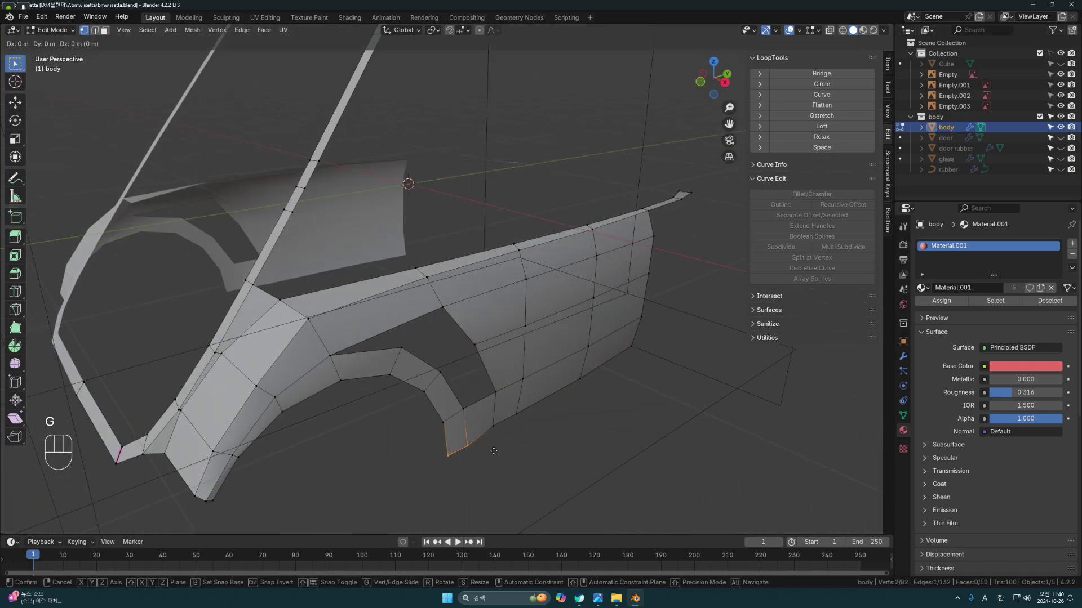
pyautogui.moveTo(525, 454); pyautogui.dragTo(468, 342, button='middle')
pyautogui.click(404, 337)
# Add a centred loop cut across the upper strip above the front wheel and raise its lower vertex slightly
pyautogui.click(545, 344)
pyautogui.scroll(3, 507, 349)
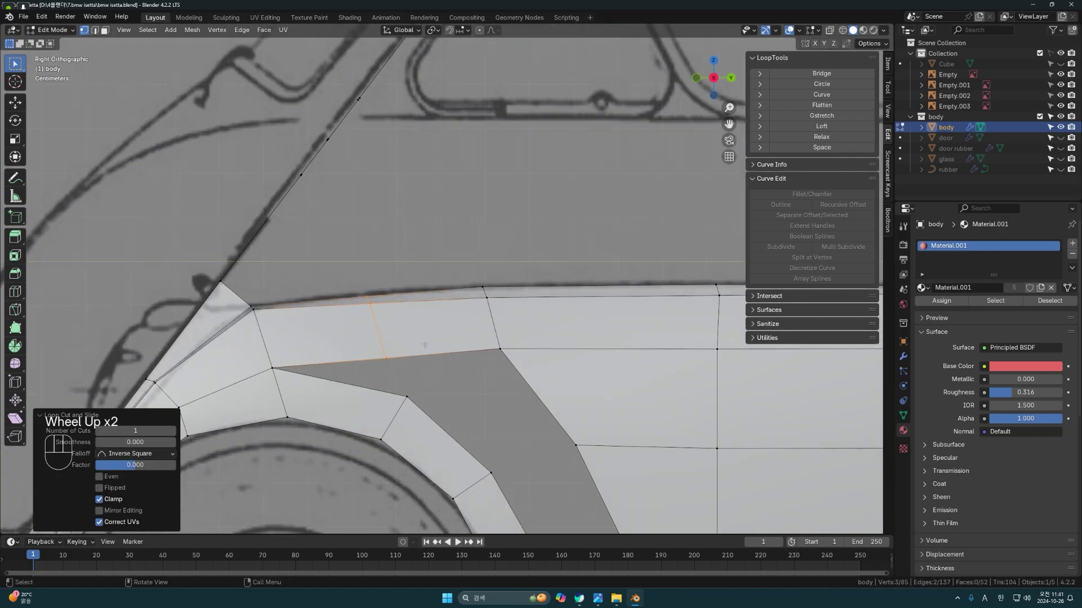
pyautogui.click(386, 358)
pyautogui.press('g')
pyautogui.click(392, 358)
pyautogui.scroll(-2, 428, 373)
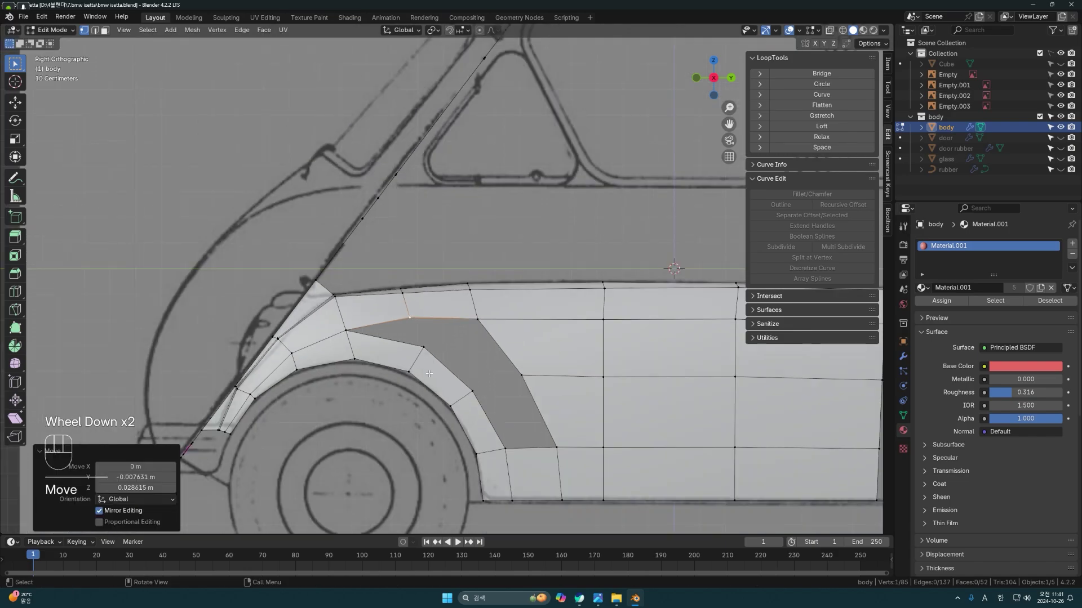
# Fill the remaining gap between the wheel arch strip and the side panel with faces
pyautogui.press('2')
pyautogui.click(527, 449)
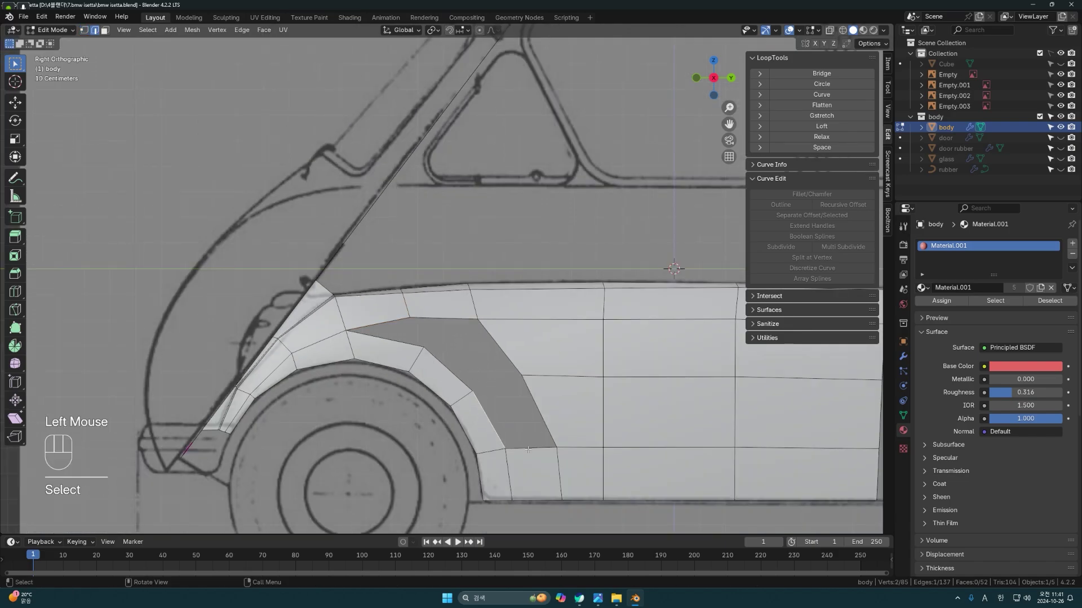
pyautogui.press('f')
# In front view, nudge the vertices above the wheel arch sideways to match the headlight side outline
pyautogui.press('`')
pyautogui.click(495, 391)
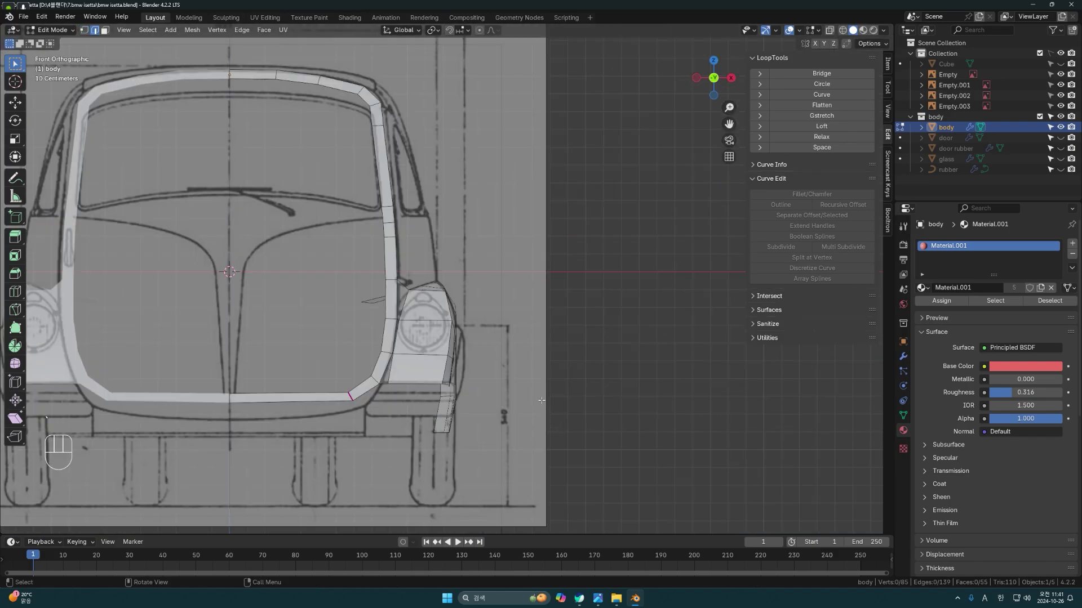
pyautogui.scroll(6, 536, 383)
pyautogui.press('g')
pyautogui.click(515, 395)
pyautogui.click(520, 414)
pyautogui.press('g')
pyautogui.click(517, 414)
# Select the side panel's bottom row of vertices and move it inward along X by about 0.05 m
pyautogui.scroll(-4, 523, 433)
pyautogui.moveTo(522, 432); pyautogui.dragTo(423, 431, button='middle')
pyautogui.keyDown('shift'); pyautogui.moveTo(423, 431); pyautogui.dragTo(577, 404, button='middle'); pyautogui.keyUp('shift')
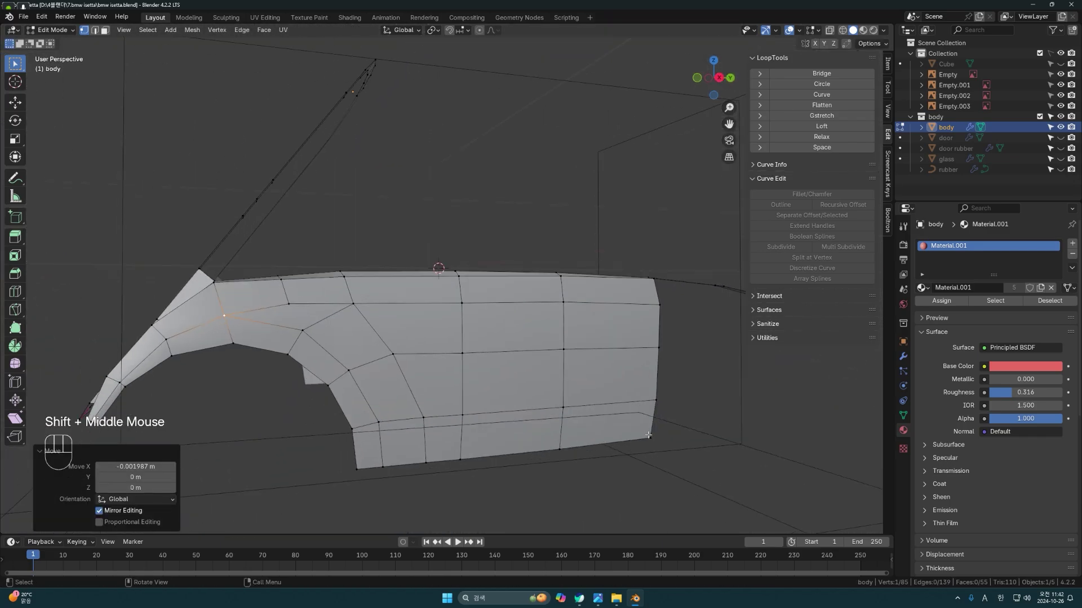
pyautogui.click(650, 436)
pyautogui.keyDown('shift'); pyautogui.moveTo(336, 492); pyautogui.dragTo(491, 454); pyautogui.keyUp('shift')
pyautogui.moveTo(563, 476); pyautogui.dragTo(451, 487, button='middle')
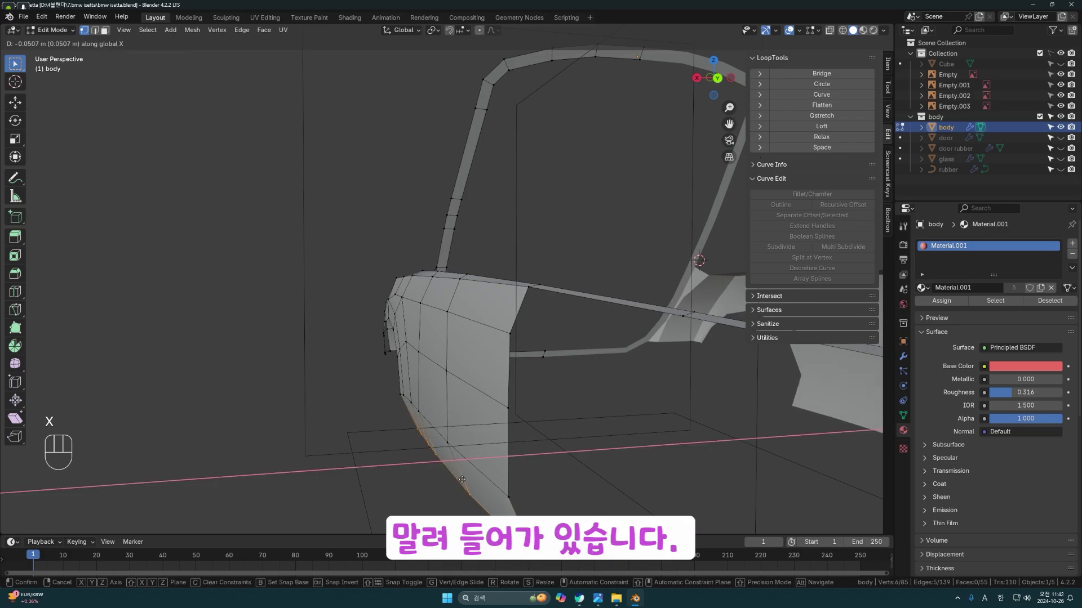
pyautogui.click(462, 479)
pyautogui.scroll(-2, 405, 473)
# In back view, move and rotate the side panel's lower vertices inward to follow the curved reference outline, checking the smoothed result
pyautogui.press('`')
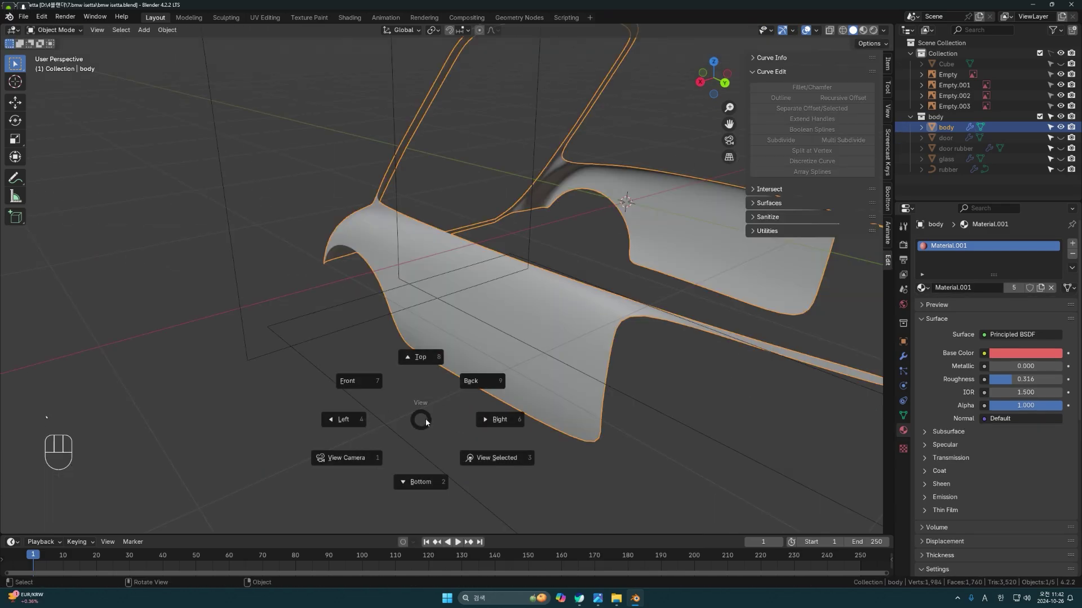
pyautogui.click(471, 381)
pyautogui.scroll(2, 451, 436)
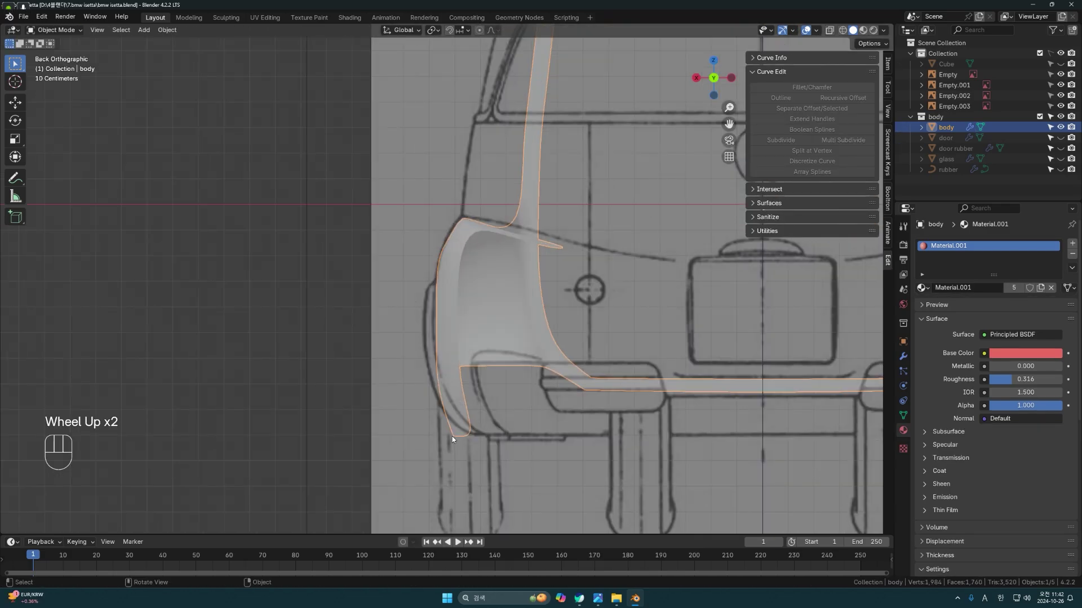
pyautogui.press('Tab')
pyautogui.press('g')
pyautogui.click(512, 440)
pyautogui.click(474, 392)
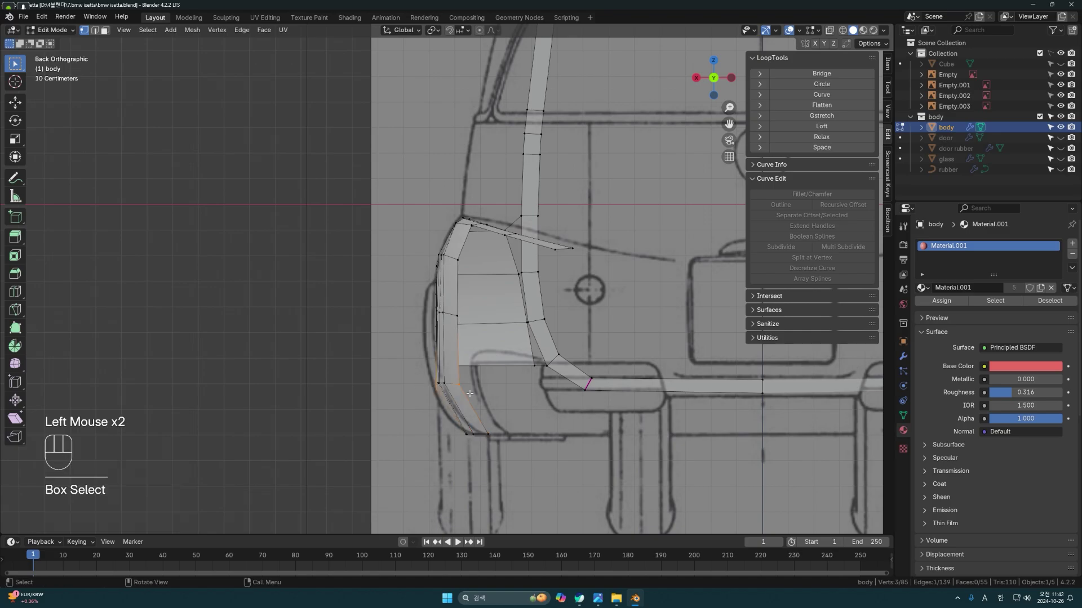
pyautogui.click(509, 446)
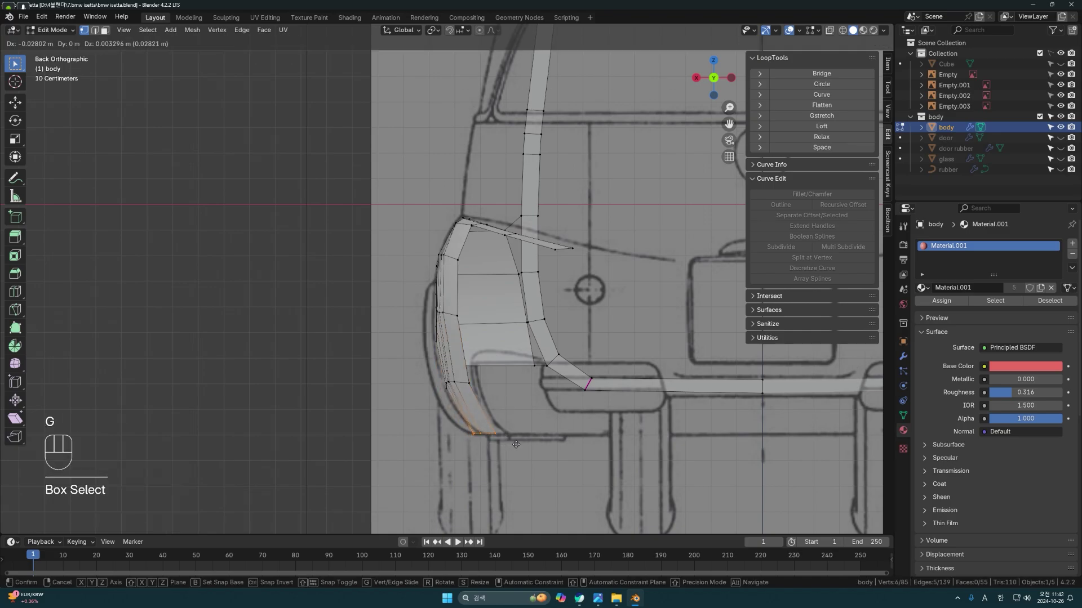
pyautogui.click(517, 444)
pyautogui.press('r')
pyautogui.click(529, 414)
pyautogui.press('g')
pyautogui.click(531, 415)
pyautogui.moveTo(440, 428); pyautogui.dragTo(400, 403, button='middle')
pyautogui.press('Tab')
pyautogui.press('Tab')
# In right view, reposition three vertices along the front part of the wheel arch strip
pyautogui.press('`')
pyautogui.click(478, 404)
pyautogui.scroll(5, 361, 349)
pyautogui.click(416, 442)
pyautogui.press('g')
pyautogui.click(470, 449)
pyautogui.click(482, 357)
pyautogui.press('g')
pyautogui.click(505, 369)
pyautogui.click(586, 286)
pyautogui.press('g')
pyautogui.click(614, 310)
# Select the vertices at the front bottom end of the headlight side panel and move them down and forward
pyautogui.keyDown('shift'); pyautogui.moveTo(642, 310); pyautogui.dragTo(432, 290, button='middle'); pyautogui.keyUp('shift')
pyautogui.scroll(-3, 537, 331)
pyautogui.keyDown('shift'); pyautogui.moveTo(540, 347); pyautogui.dragTo(687, 344, button='middle'); pyautogui.keyUp('shift')
pyautogui.scroll(2, 687, 344)
pyautogui.moveTo(419, 377); pyautogui.dragTo(479, 403)
pyautogui.press('g')
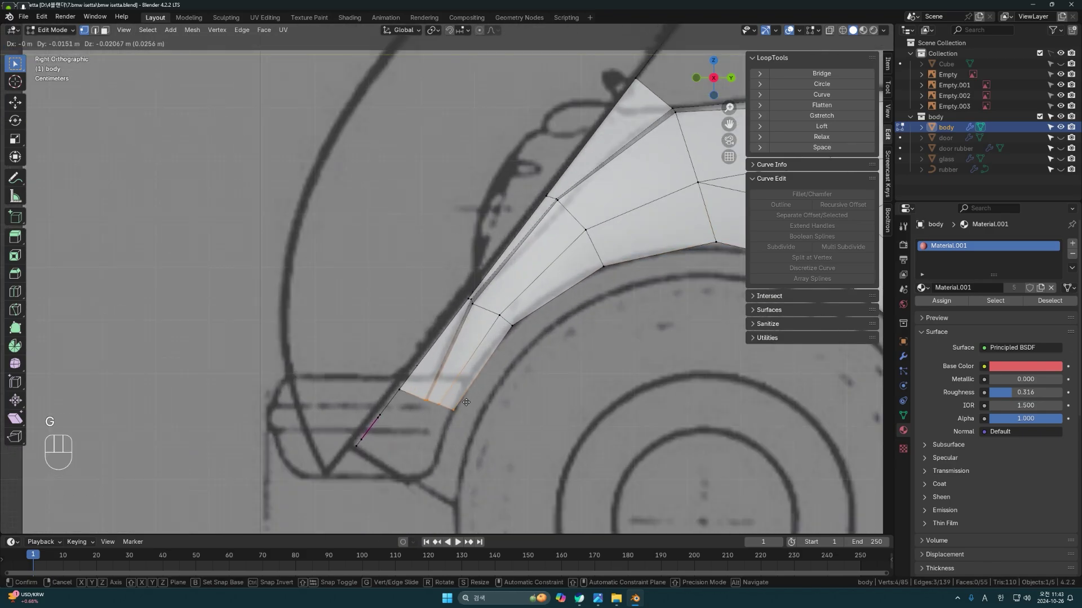
pyautogui.click(466, 402)
pyautogui.click(488, 403)
# Show the body's modifiers and, in top view, move two vertices on the side panel's inner edge sideways to smooth its curve
pyautogui.scroll(-5, 473, 361)
pyautogui.moveTo(420, 316); pyautogui.dragTo(508, 362, button='middle')
pyautogui.press('`')
pyautogui.click(509, 318)
pyautogui.click(903, 356)
pyautogui.scroll(5, 495, 319)
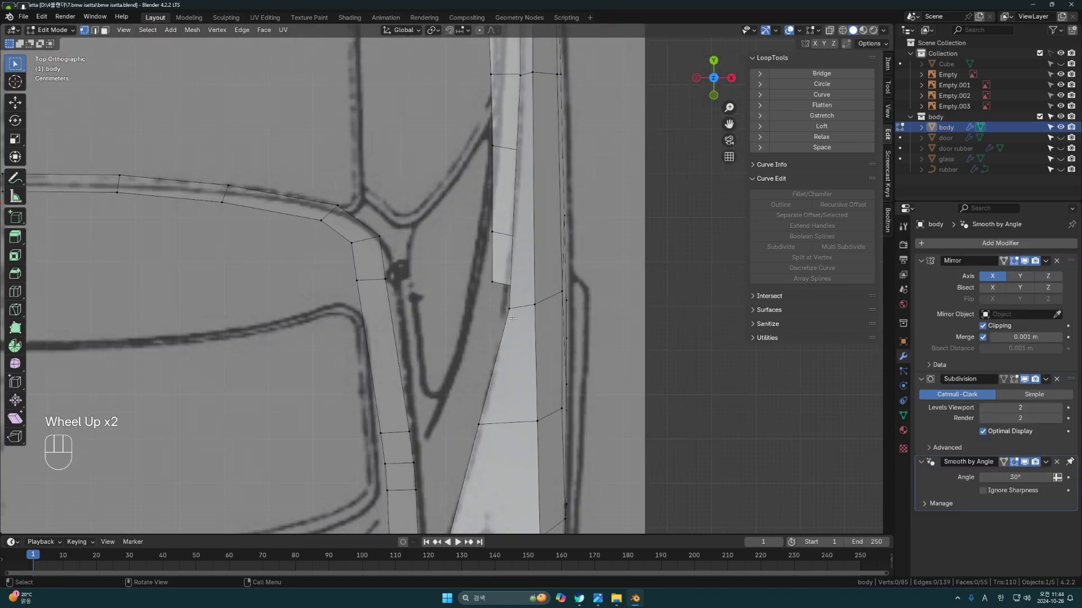
pyautogui.click(577, 317)
pyautogui.click(493, 419)
pyautogui.press('g')
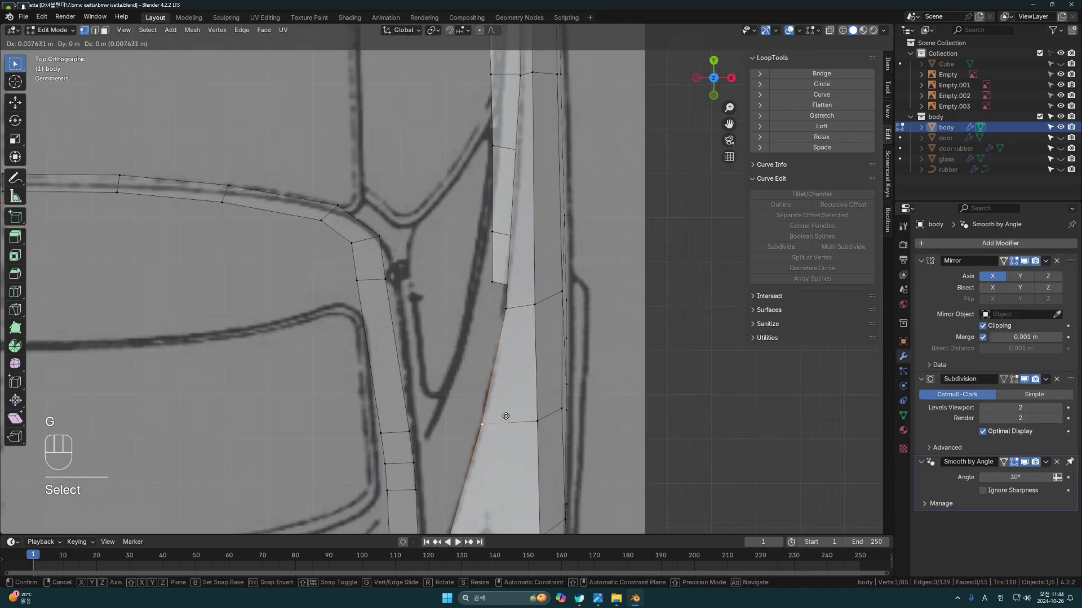
pyautogui.click(504, 415)
# In top view, extrude the rear end edge of the body's waistline strip twice, reaching the rear centre line
pyautogui.scroll(-4, 524, 403)
pyautogui.moveTo(647, 374); pyautogui.dragTo(602, 331, button='middle')
pyautogui.moveTo(595, 383); pyautogui.dragTo(621, 369, button='middle')
pyautogui.press('Tab')
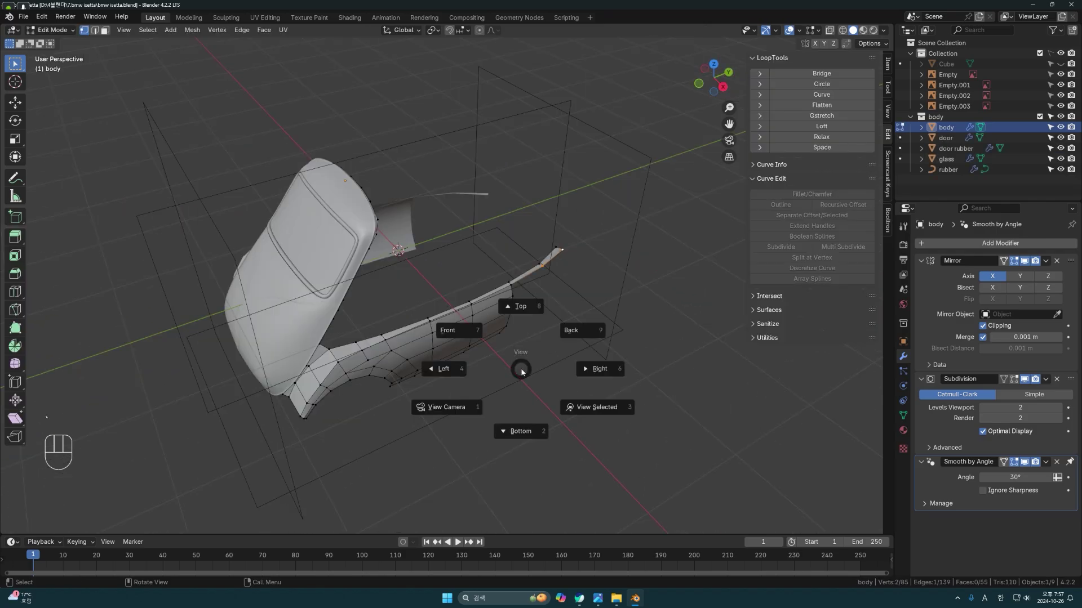
pyautogui.press('2')
pyautogui.click(589, 336)
pyautogui.scroll(2, 589, 336)
pyautogui.press('e')
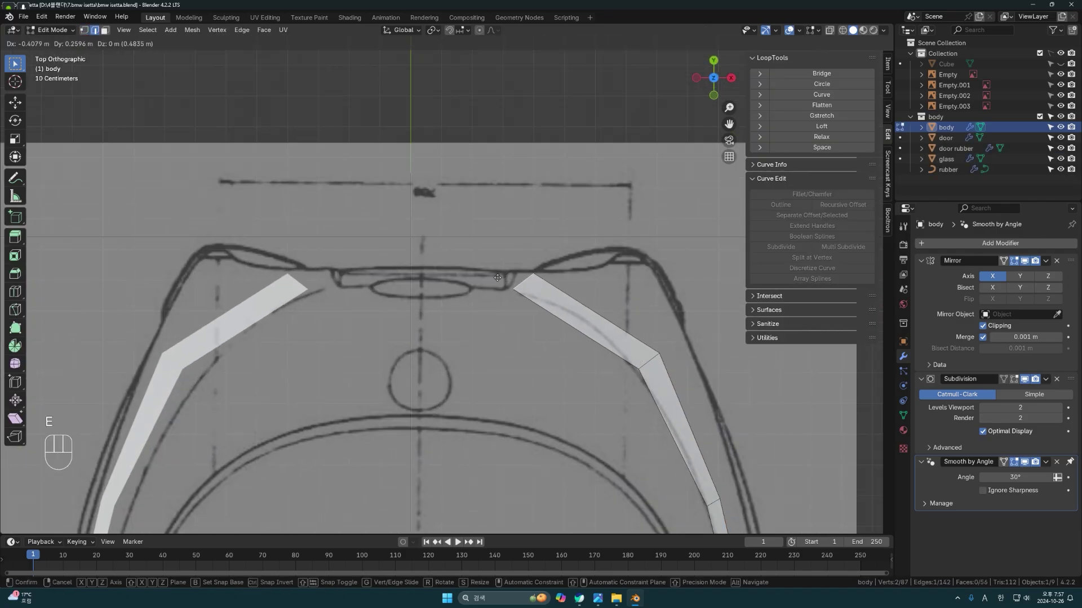
pyautogui.click(489, 277)
pyautogui.press('e')
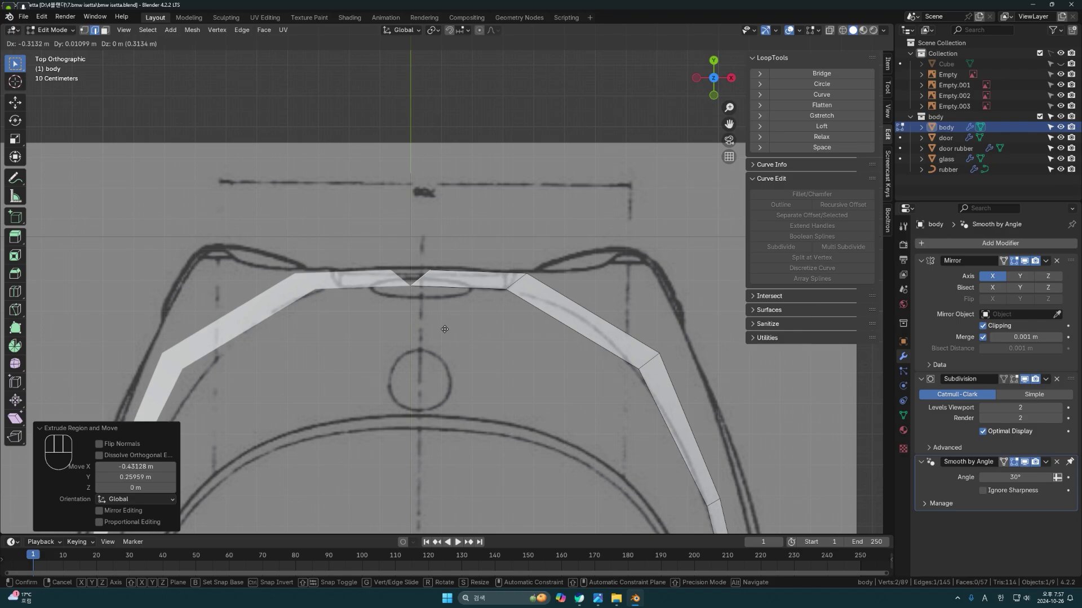
pyautogui.click(443, 302)
# Reposition the rear strip's vertices and corner edge to straighten its centre section and follow the rear body curve
pyautogui.click(528, 279)
pyautogui.press('g')
pyautogui.click(513, 286)
pyautogui.click(423, 276)
pyautogui.press('g')
pyautogui.click(425, 285)
pyautogui.click(656, 374)
# Add a loop cut to the strip's rear corner segment and move it outward about 0.037 m in X and 0.051 m in Y
pyautogui.keyDown('shift'); pyautogui.moveTo(655, 374); pyautogui.dragTo(541, 289, button='middle'); pyautogui.keyUp('shift')
pyautogui.hotkey('ctrl', 'r')
pyautogui.click(488, 264)
pyautogui.press('g')
pyautogui.click(499, 248)
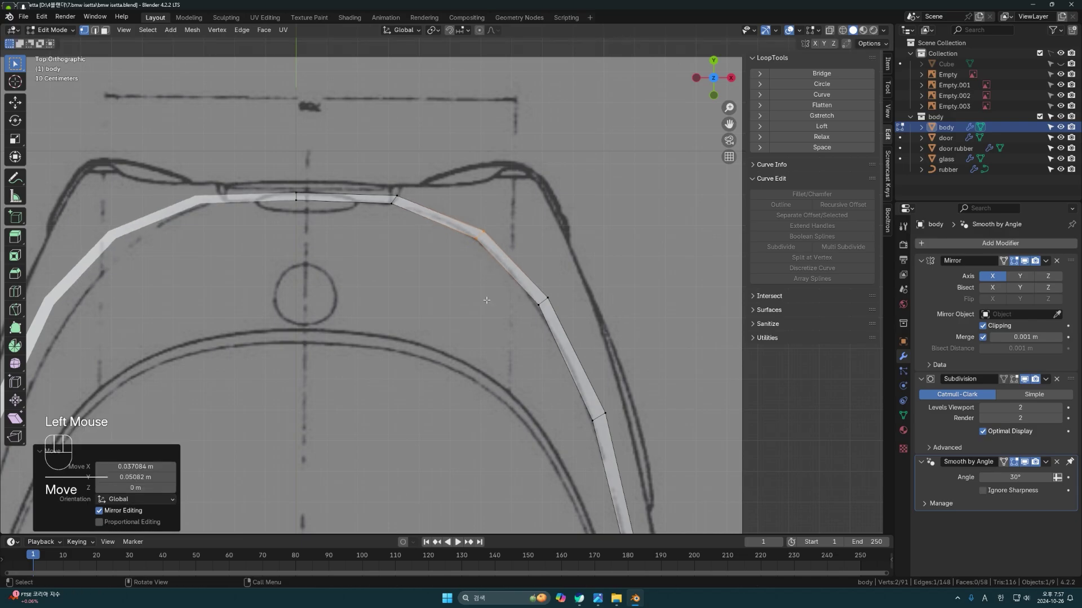
# In side view, move the rear vertices of the body's waistline strip to follow the reference waistline down to the rear end
pyautogui.moveTo(485, 332); pyautogui.dragTo(412, 288, button='middle')
pyautogui.click(495, 291)
pyautogui.scroll(4, 541, 276)
pyautogui.press('g')
pyautogui.click(458, 253)
pyautogui.moveTo(361, 306); pyautogui.dragTo(532, 312)
pyautogui.press('g')
pyautogui.click(537, 326)
pyautogui.moveTo(542, 261); pyautogui.dragTo(597, 338)
pyautogui.press('g')
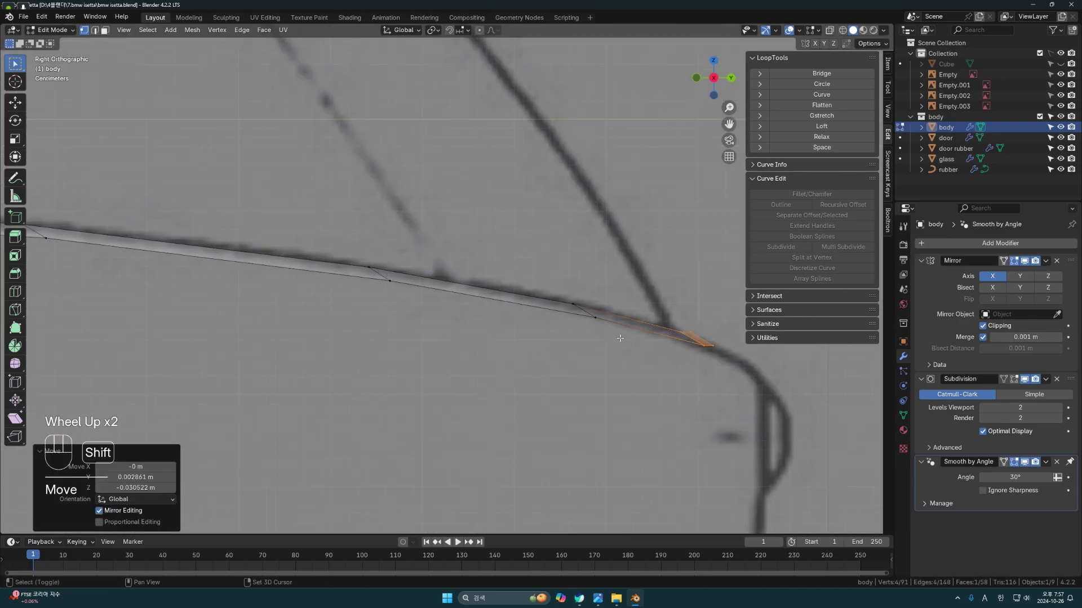
pyautogui.keyDown('shift'); pyautogui.moveTo(648, 326); pyautogui.dragTo(441, 384, button='middle'); pyautogui.keyUp('shift')
pyautogui.scroll(4, 441, 384)
pyautogui.click(493, 438)
# In right view, extrude the side panel's lowest rear edge about 0.25 m rearward to the front of the rear wheel
pyautogui.scroll(-3, 492, 439)
pyautogui.moveTo(493, 439); pyautogui.dragTo(485, 384, button='middle')
pyautogui.press('Tab')
pyautogui.scroll(-2, 507, 406)
pyautogui.press('Tab')
pyautogui.press('`')
pyautogui.click(498, 384)
pyautogui.scroll(1, 488, 384)
pyautogui.scroll(2, 488, 383)
pyautogui.press('2')
pyautogui.click(366, 428)
pyautogui.press('e')
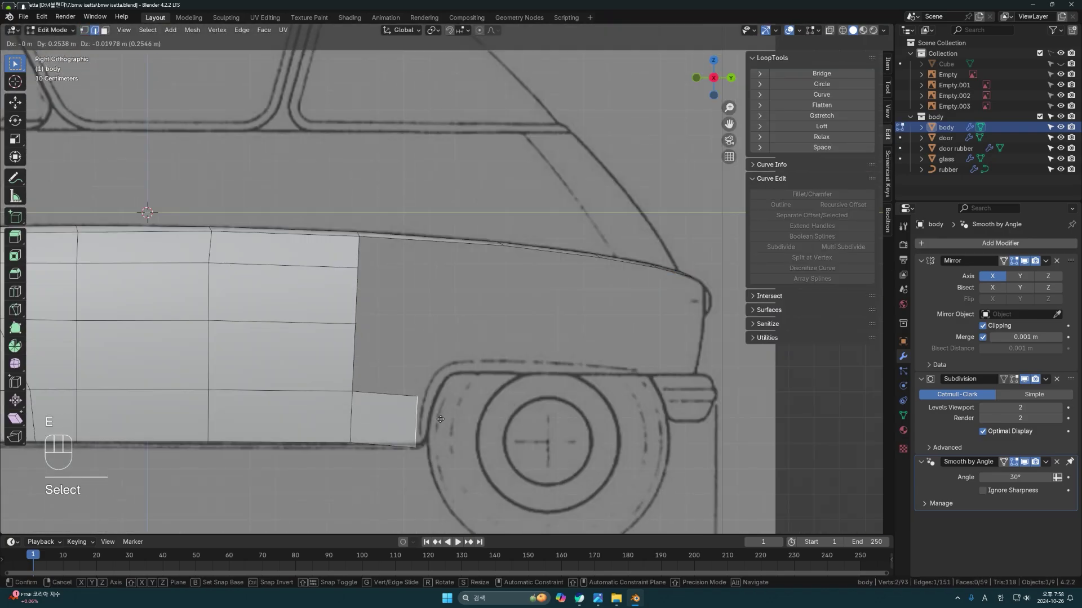
pyautogui.click(441, 417)
# Move the two end vertices of the lower rear extension about 0.036 m inward along X
pyautogui.press('Tab')
pyautogui.press('Tab')
pyautogui.scroll(2, 469, 367)
pyautogui.moveTo(441, 417); pyautogui.dragTo(361, 375, button='middle')
pyautogui.press('1')
pyautogui.keyDown('shift'); pyautogui.click(452, 434); pyautogui.keyUp('shift')
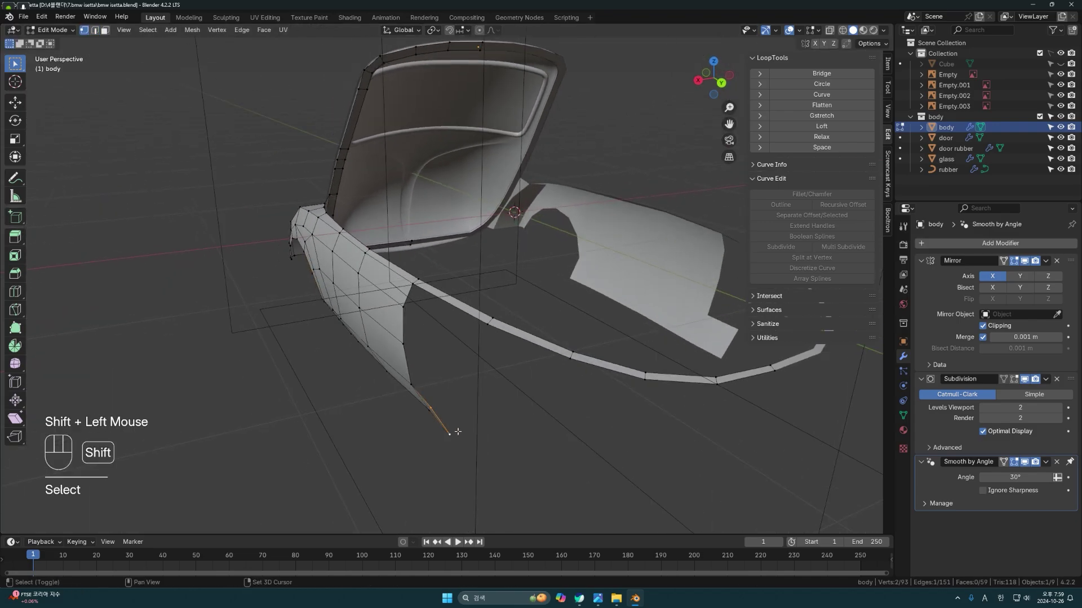
pyautogui.click(468, 426)
pyautogui.moveTo(469, 426); pyautogui.dragTo(501, 324, button='middle')
pyautogui.press('`')
pyautogui.click(538, 386)
pyautogui.scroll(2, 533, 383)
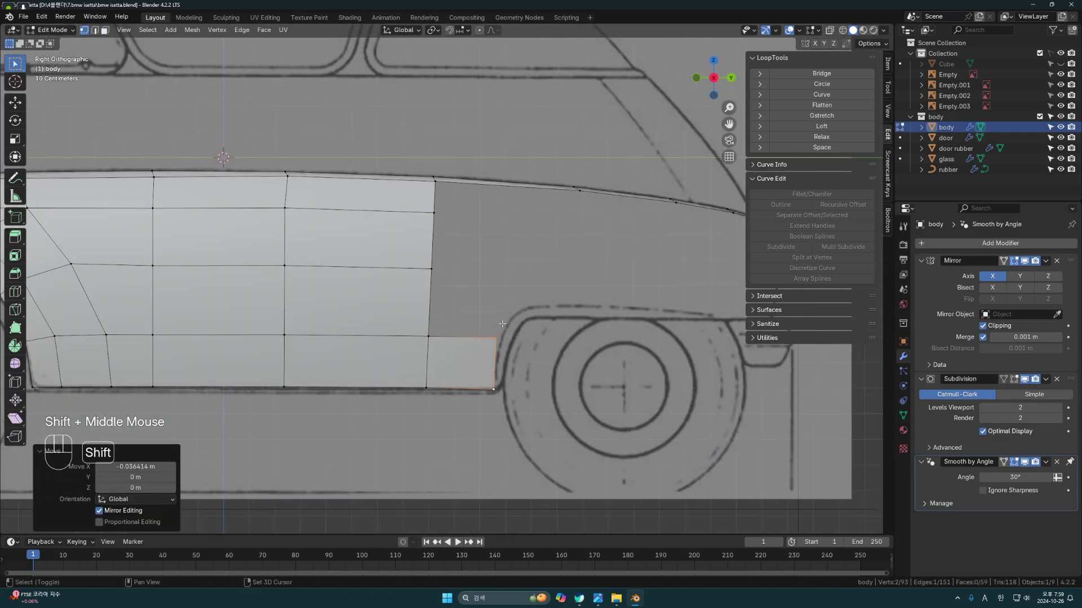
# Try to extrude the lower extension's end edge about 0.058 m rearward toward the rear wheel arch
pyautogui.scroll(1, 517, 353)
pyautogui.press('2')
pyautogui.click(489, 363)
pyautogui.press('e')
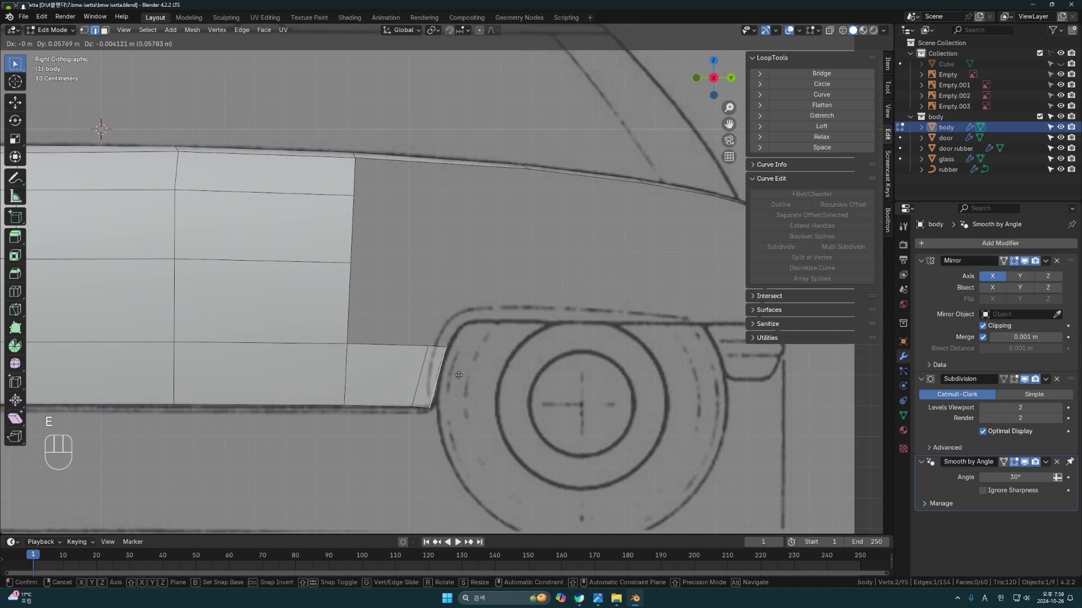
pyautogui.click(458, 375)
pyautogui.click(440, 346)
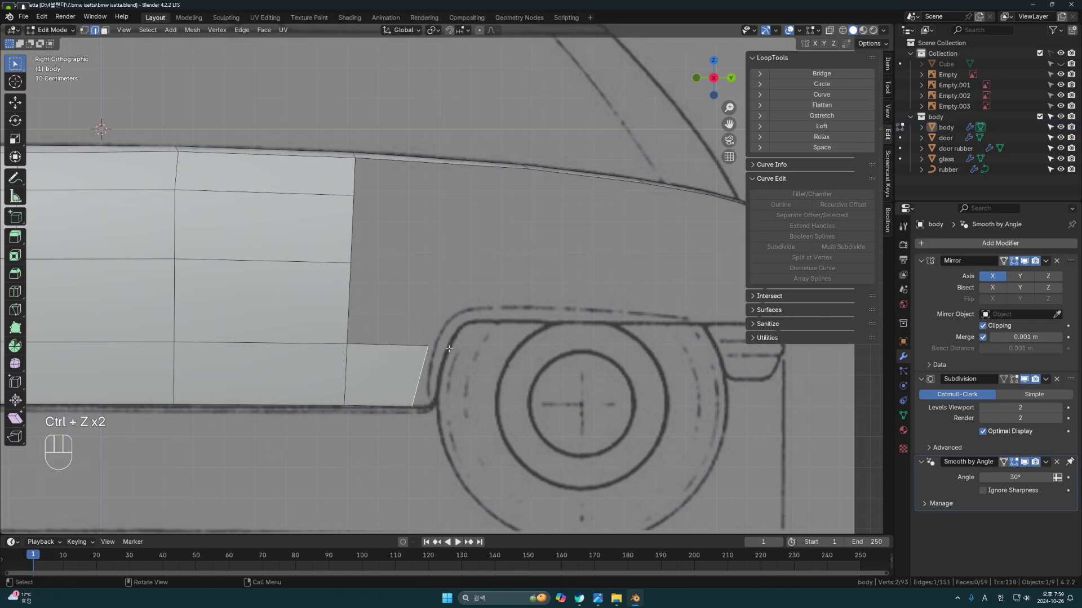
# Extrude the lower extension's end edge to the rear wheel arch outline and reposition its upper vertex
pyautogui.press('g')
pyautogui.click(449, 361)
pyautogui.press('1')
pyautogui.click(445, 346)
pyautogui.press('g')
pyautogui.click(442, 356)
# Extrude the new segment's top edge twice up and around the front curve of the rear wheel arch, rotating it between extrusions
pyautogui.press('2')
pyautogui.click(446, 343)
pyautogui.click(479, 290)
pyautogui.press('r')
pyautogui.click(482, 296)
pyautogui.press('e')
pyautogui.click(510, 287)
# Reposition the arch strip's end edge and its lower vertex to match the wheel arch outline
pyautogui.press('g')
pyautogui.press('1')
pyautogui.click(512, 326)
pyautogui.press('g')
pyautogui.click(505, 333)
# Extrude the arch strip's end edge about 0.79 m rearward over the wheel and pull it back slightly toward the wheel
pyautogui.press('2')
pyautogui.click(486, 311)
pyautogui.press('e')
pyautogui.click(727, 321)
pyautogui.keyDown('shift'); pyautogui.moveTo(641, 365); pyautogui.dragTo(502, 374, button='middle'); pyautogui.keyUp('shift')
pyautogui.press('g')
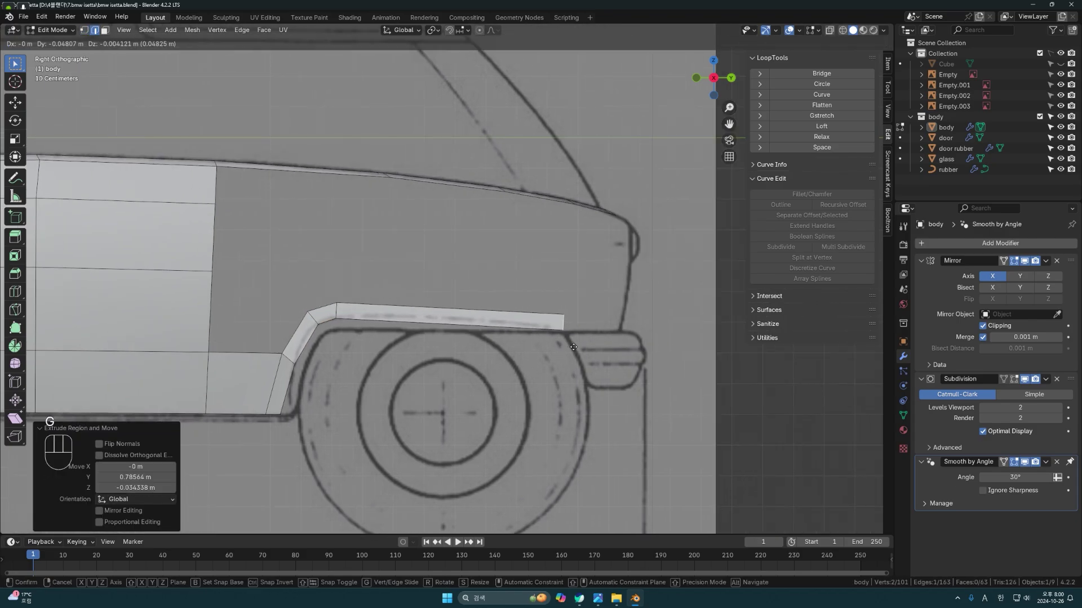
pyautogui.click(575, 346)
# In top view, move the arch strip's rear end vertices about -0.17 m in X and -0.15 m in Y onto the body outline
pyautogui.moveTo(566, 338); pyautogui.dragTo(430, 362, button='middle')
pyautogui.press('`')
pyautogui.click(431, 302)
pyautogui.scroll(3, 447, 278)
pyautogui.moveTo(501, 115); pyautogui.dragTo(589, 186)
pyautogui.press('1')
pyautogui.press('g')
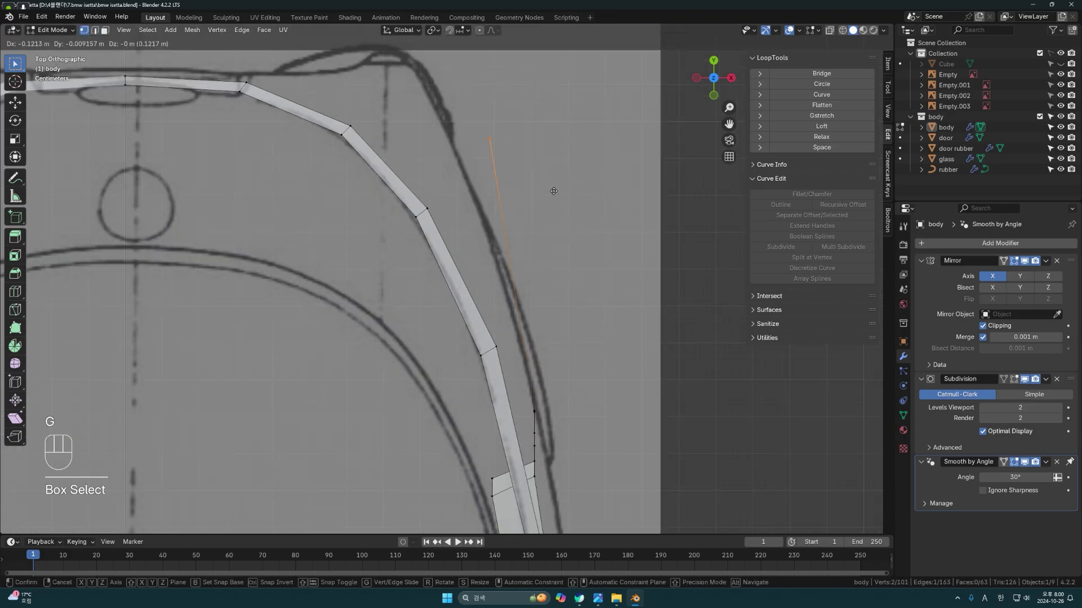
pyautogui.click(531, 195)
pyautogui.scroll(2, 532, 237)
pyautogui.scroll(-5, 531, 326)
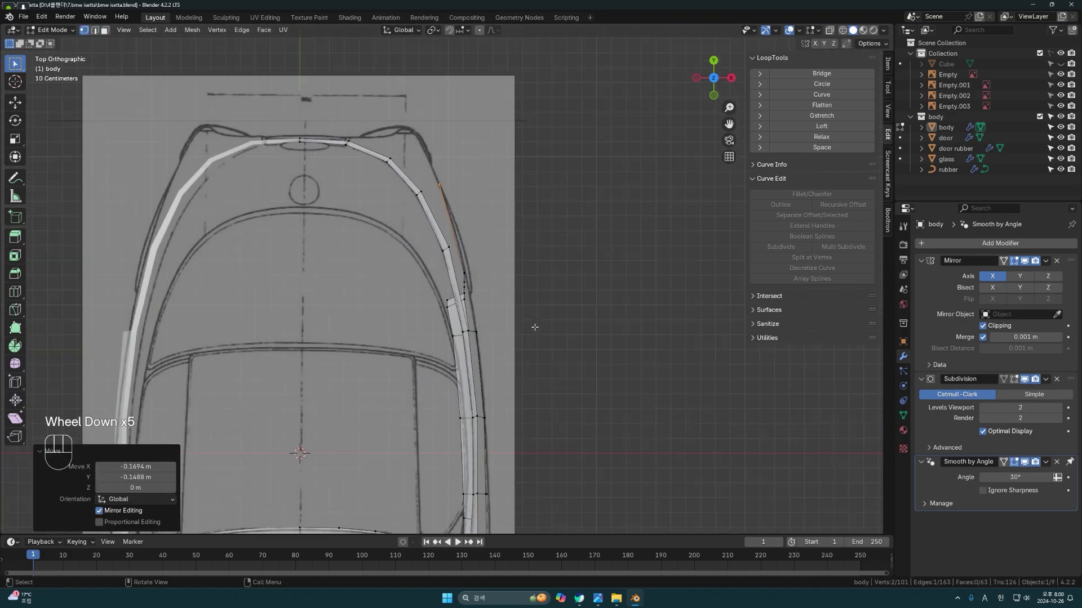
# In top view, move the arch strip's front bend vertices inward to follow the body's side curve
pyautogui.scroll(4, 536, 313)
pyautogui.moveTo(541, 240); pyautogui.dragTo(501, 352)
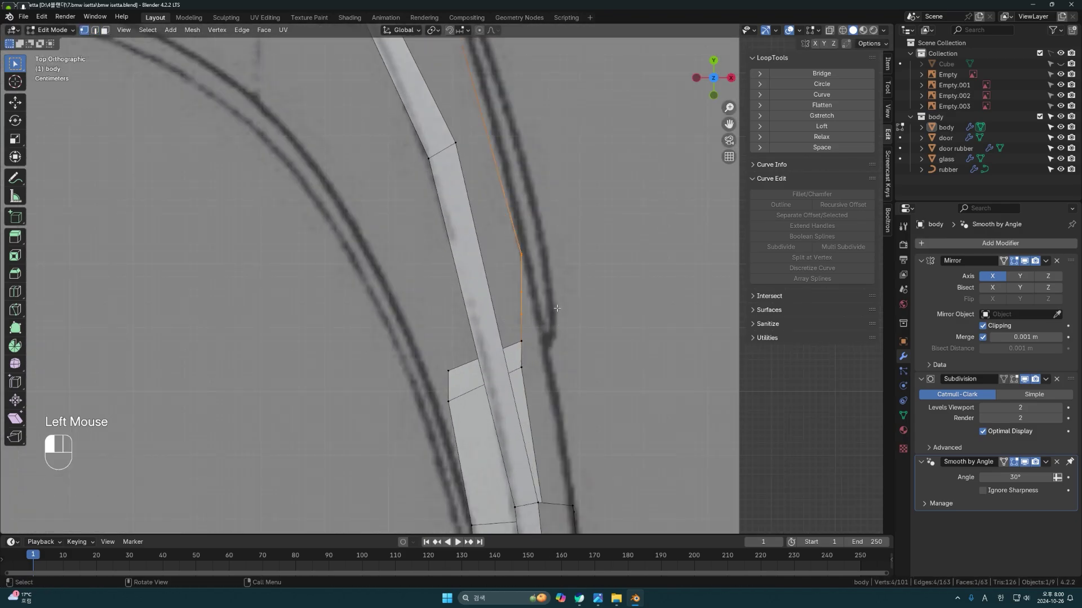
pyautogui.press('g')
pyautogui.click(538, 275)
pyautogui.moveTo(503, 279); pyautogui.dragTo(548, 301)
pyautogui.press('g')
pyautogui.click(543, 298)
pyautogui.scroll(-4, 531, 239)
pyautogui.click(531, 240)
# Shift the lower vertices at the front of the rear arch strip inward, moving the last one about 0.021 m along X
pyautogui.moveTo(534, 439); pyautogui.dragTo(369, 429, button='middle')
pyautogui.click(368, 429)
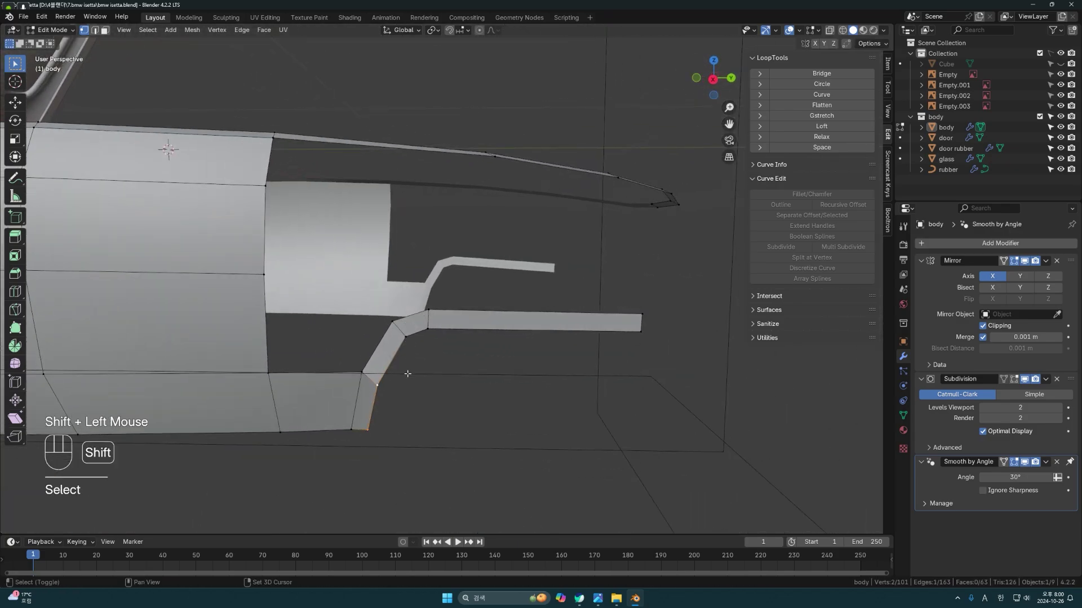
pyautogui.press('g')
pyautogui.moveTo(407, 374); pyautogui.dragTo(293, 406, button='middle')
pyautogui.click(449, 424)
pyautogui.click(430, 358)
pyautogui.press('g')
pyautogui.press('x')
pyautogui.click(423, 387)
# In top view, reposition the arch strip's front corner vertices to smooth its curve along the body outline
pyautogui.scroll(-2, 424, 387)
pyautogui.press('KP_7')
pyautogui.scroll(2, 497, 312)
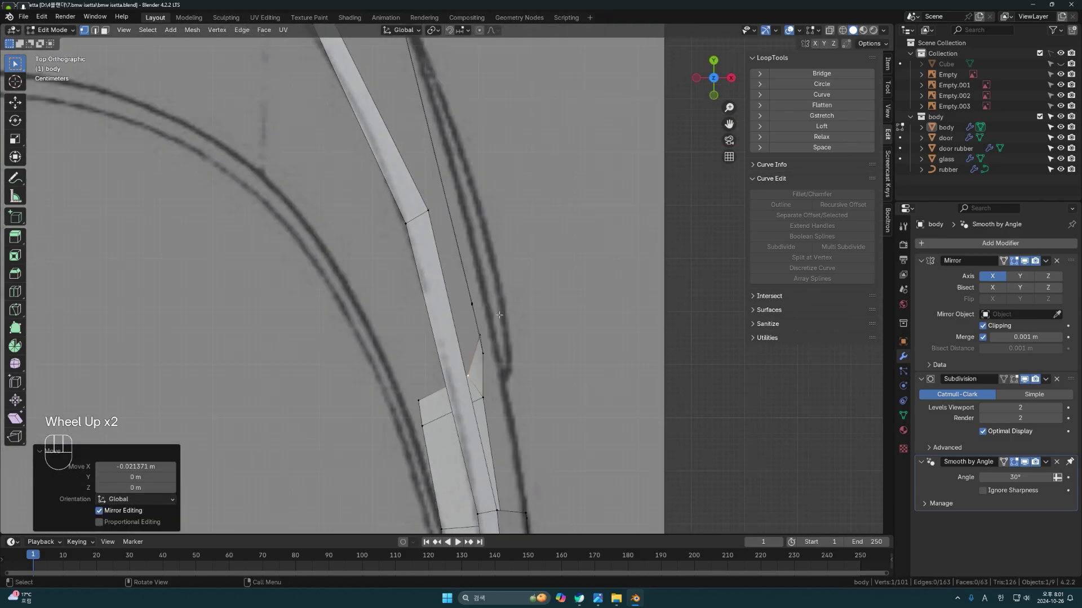
pyautogui.press('g')
pyautogui.click(494, 355)
pyautogui.moveTo(457, 290); pyautogui.dragTo(506, 314)
pyautogui.press('g')
pyautogui.click(499, 313)
# Adjust another group of arch strip vertices in top view and shift a lower vertex along X to even out the curve
pyautogui.keyDown('shift'); pyautogui.moveTo(442, 73); pyautogui.dragTo(609, 530, button='middle'); pyautogui.keyUp('shift')
pyautogui.press('KP_7')
pyautogui.moveTo(442, 248); pyautogui.dragTo(516, 304)
pyautogui.press('g')
pyautogui.click(502, 305)
pyautogui.click(502, 408)
pyautogui.press('g')
pyautogui.press('x')
pyautogui.click(498, 410)
# Add a loop cut across the waistline strip's rear section and another across the strip above the rear wheel
pyautogui.moveTo(522, 476); pyautogui.dragTo(516, 438, button='middle')
pyautogui.click(456, 413)
pyautogui.moveTo(457, 413); pyautogui.dragTo(469, 259, button='middle')
pyautogui.click(439, 414)
pyautogui.hotkey('ctrl', 'r')
pyautogui.click(455, 262)
pyautogui.click(461, 299)
# In right view, move the arch strip's two front corner vertex pairs to match the rear wheel arch outline
pyautogui.moveTo(461, 299); pyautogui.dragTo(391, 244, button='middle')
pyautogui.scroll(1, 390, 244)
pyautogui.press('KP_3')
pyautogui.scroll(2, 515, 355)
pyautogui.keyDown('shift'); pyautogui.moveTo(514, 355); pyautogui.dragTo(492, 259, button='middle'); pyautogui.keyUp('shift')
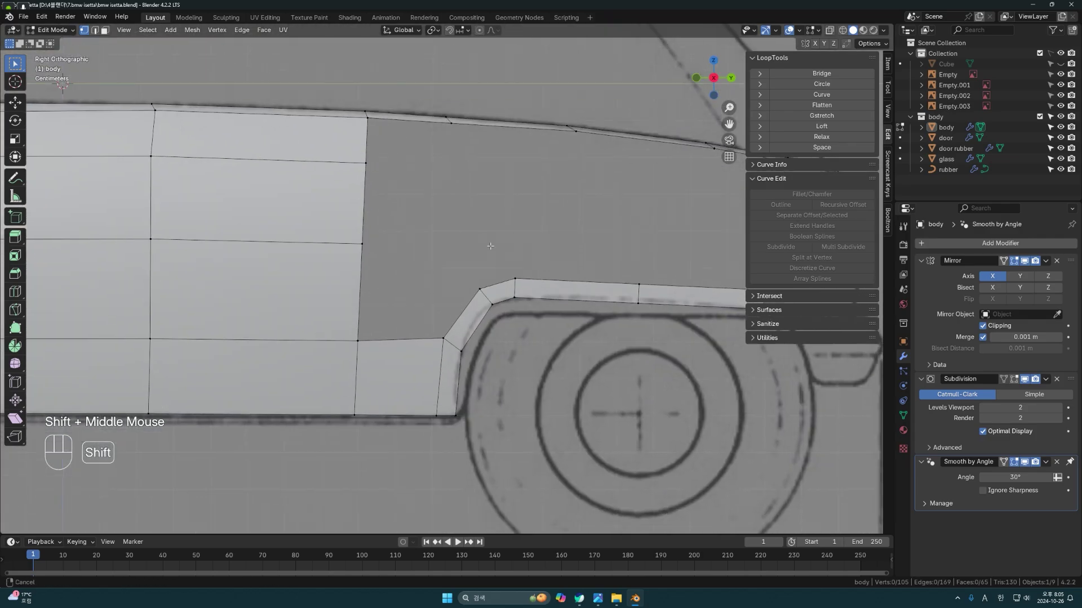
pyautogui.scroll(2, 455, 354)
pyautogui.moveTo(472, 253); pyautogui.dragTo(522, 333)
pyautogui.press('g')
pyautogui.click(509, 338)
pyautogui.moveTo(522, 239); pyautogui.dragTo(584, 303)
pyautogui.press('g')
pyautogui.click(581, 302)
# Move the loop-cut vertices above the rear wheel to follow the top of the arch outline
pyautogui.keyDown('shift'); pyautogui.moveTo(582, 302); pyautogui.dragTo(391, 296, button='middle'); pyautogui.keyUp('shift')
pyautogui.moveTo(486, 247); pyautogui.dragTo(568, 308)
pyautogui.press('g')
pyautogui.click(567, 312)
pyautogui.click(568, 360)
# Extrude the side panel's two open rear edges backward into the gap between the waistline strip and the arch strip
pyautogui.scroll(-5, 569, 363)
pyautogui.moveTo(569, 363); pyautogui.dragTo(469, 369, button='middle')
pyautogui.scroll(2, 451, 327)
pyautogui.press('2')
pyautogui.click(410, 272)
pyautogui.keyDown('shift'); pyautogui.click(410, 321); pyautogui.keyUp('shift')
pyautogui.moveTo(431, 310); pyautogui.dragTo(441, 331, button='middle')
pyautogui.press('e')
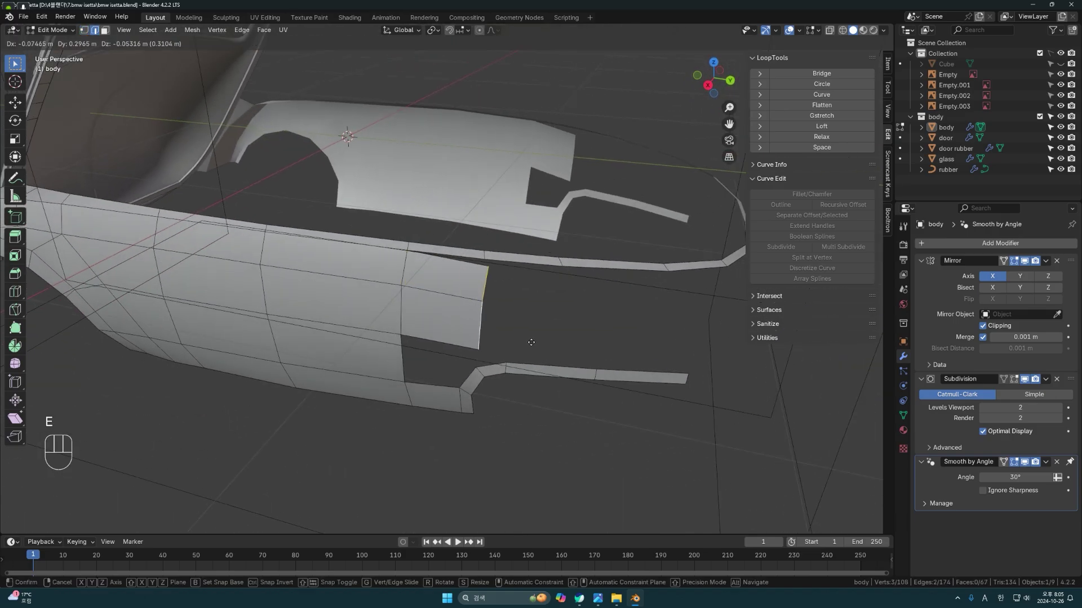
pyautogui.click(531, 341)
# Merge the extruded panel's upper rear vertex with the adjacent waistline strip vertex
pyautogui.scroll(1, 492, 334)
pyautogui.hotkey('shift', 'z')
pyautogui.press('1')
pyautogui.moveTo(461, 280); pyautogui.dragTo(497, 320)
pyautogui.moveTo(511, 343); pyautogui.dragTo(514, 323, button='middle')
pyautogui.hotkey('shift', 'z')
# In right view, move the extruded panel's lower rear vertex toward the arch corner and lower the panel vertex ahead of it
pyautogui.press('KP_3')
pyautogui.keyDown('shift'); pyautogui.moveTo(514, 362); pyautogui.dragTo(518, 313, button='middle'); pyautogui.keyUp('shift')
pyautogui.scroll(2, 518, 314)
pyautogui.moveTo(495, 324); pyautogui.dragTo(513, 353)
pyautogui.press('g')
pyautogui.click(508, 383)
pyautogui.moveTo(406, 326); pyautogui.dragTo(385, 348)
pyautogui.press('g')
pyautogui.click(384, 357)
pyautogui.click(497, 366)
# Merge the extruded panel's lower rear vertex with the arch strip's corner vertex at their center
pyautogui.moveTo(490, 367)
pyautogui.mouseDown(button='middle')
pyautogui.moveTo(455, 378)
pyautogui.moveTo(471, 332)
pyautogui.moveTo(484, 361)
pyautogui.moveTo(494, 350)
pyautogui.moveTo(503, 364)
pyautogui.mouseUp(button='middle')
pyautogui.scroll(2, 470, 332)
pyautogui.click(492, 381)
pyautogui.keyDown('shift'); pyautogui.click(486, 364); pyautogui.keyUp('shift')
pyautogui.press('m')
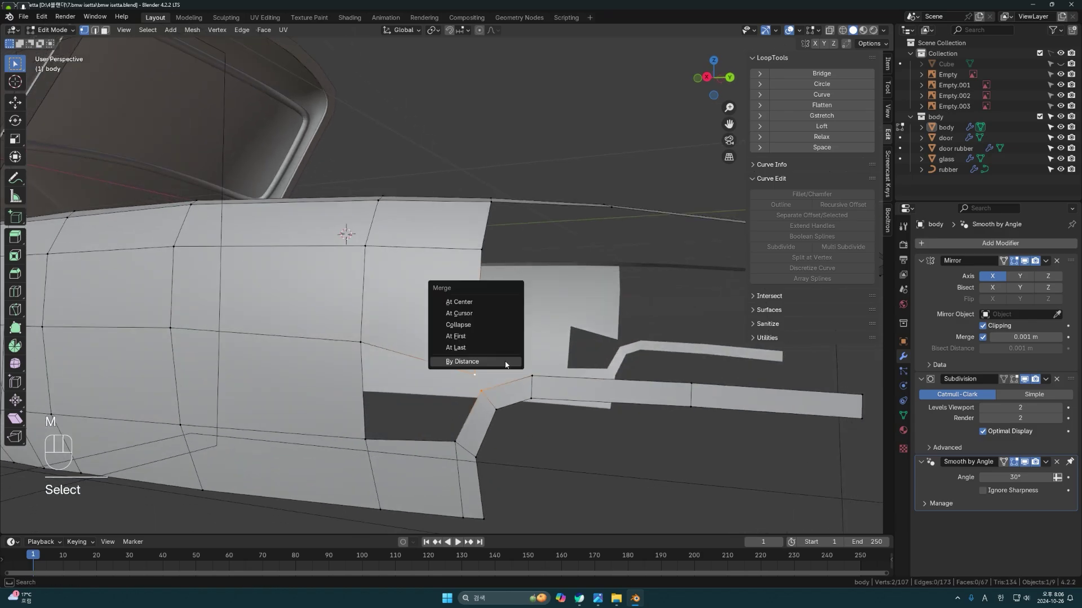
pyautogui.click(488, 302)
pyautogui.press('KP_3')
pyautogui.scroll(2, 532, 368)
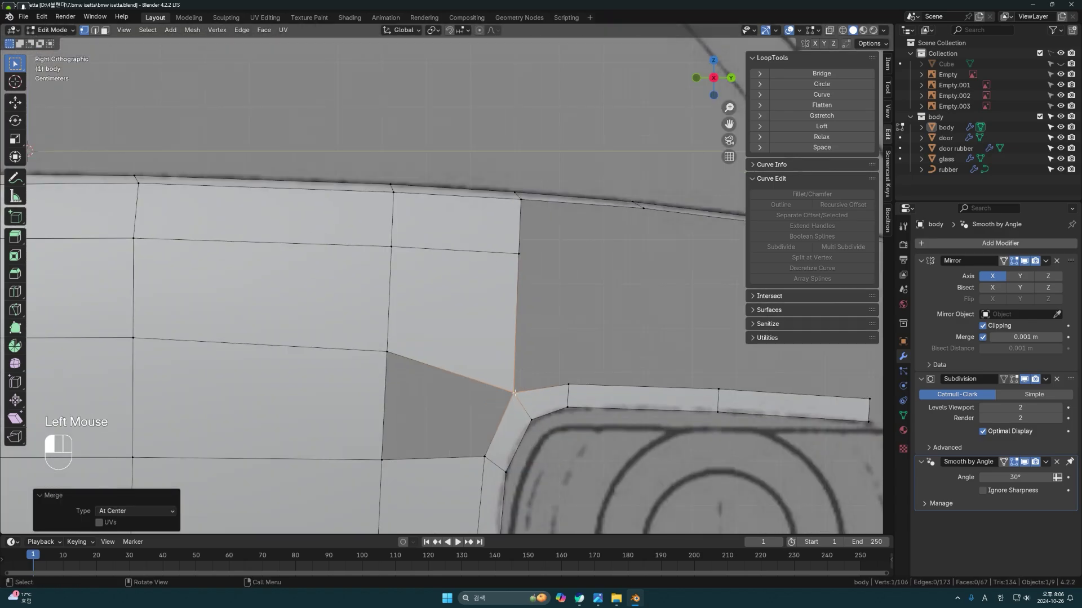
# Raise the merged corner vertex and the arch strip's next upper vertex slightly to even out the edge above the wheel
pyautogui.press('g')
pyautogui.click(532, 365)
pyautogui.click(577, 382)
pyautogui.press('g')
pyautogui.click(590, 371)
pyautogui.keyDown('shift'); pyautogui.moveTo(594, 369); pyautogui.dragTo(568, 310, button='middle'); pyautogui.keyUp('shift')
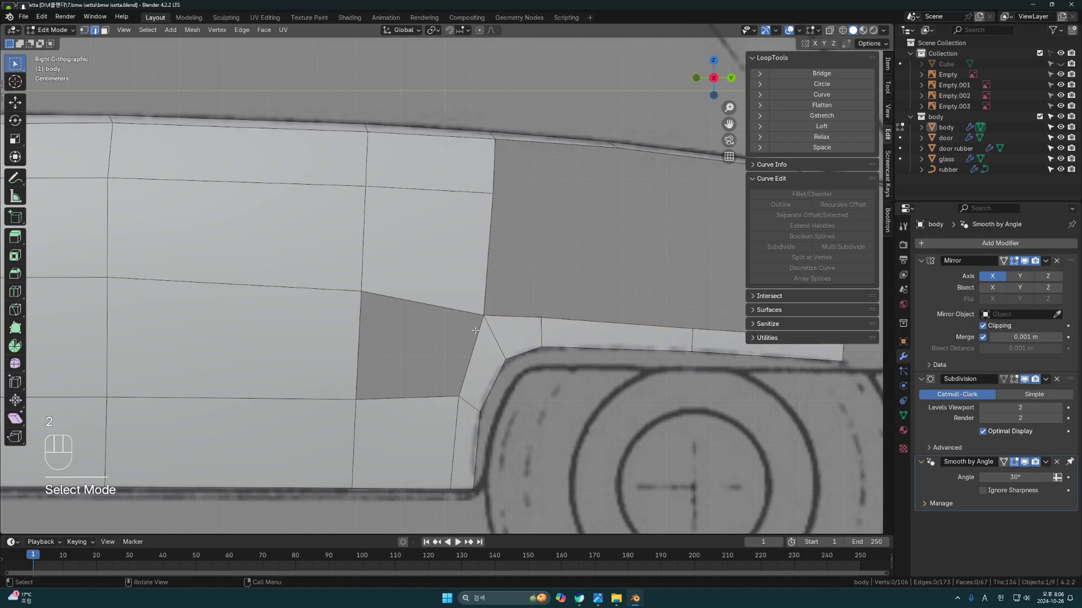
# Fill the remaining hole ahead of the arch corner with a face and slide the arch strip's front vertex along its edge
pyautogui.keyDown('shift'); pyautogui.click(474, 354); pyautogui.keyUp('shift')
pyautogui.press('f')
pyautogui.scroll(-1, 474, 358)
pyautogui.press('1')
pyautogui.click(488, 391)
pyautogui.press('g')
pyautogui.press('g')
pyautogui.click(515, 387)
# Slide the bottom and middle vertices of the arch strip's front edge forward to widen the strip ahead of the wheel
pyautogui.click(521, 422)
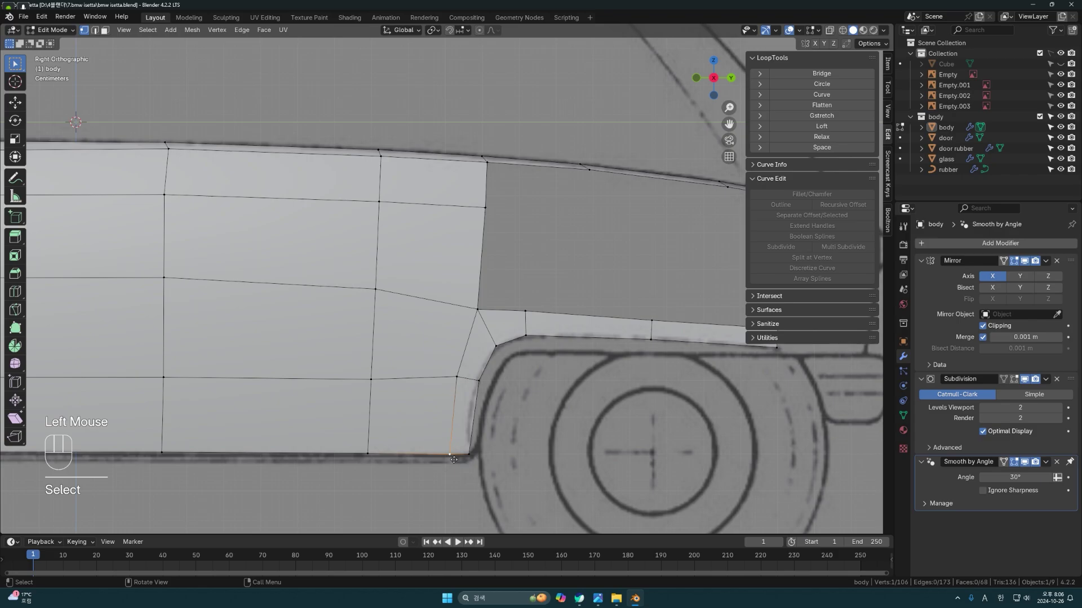
pyautogui.press('g')
pyautogui.press('g')
pyautogui.click(434, 460)
pyautogui.click(459, 381)
pyautogui.press('g')
pyautogui.press('g')
pyautogui.click(440, 381)
pyautogui.click(534, 394)
# Move the arch strip's upper vertices up along Z and slide the corner vertex up to line up with them
pyautogui.keyDown('shift'); pyautogui.moveTo(523, 311); pyautogui.dragTo(330, 325, button='middle'); pyautogui.keyUp('shift')
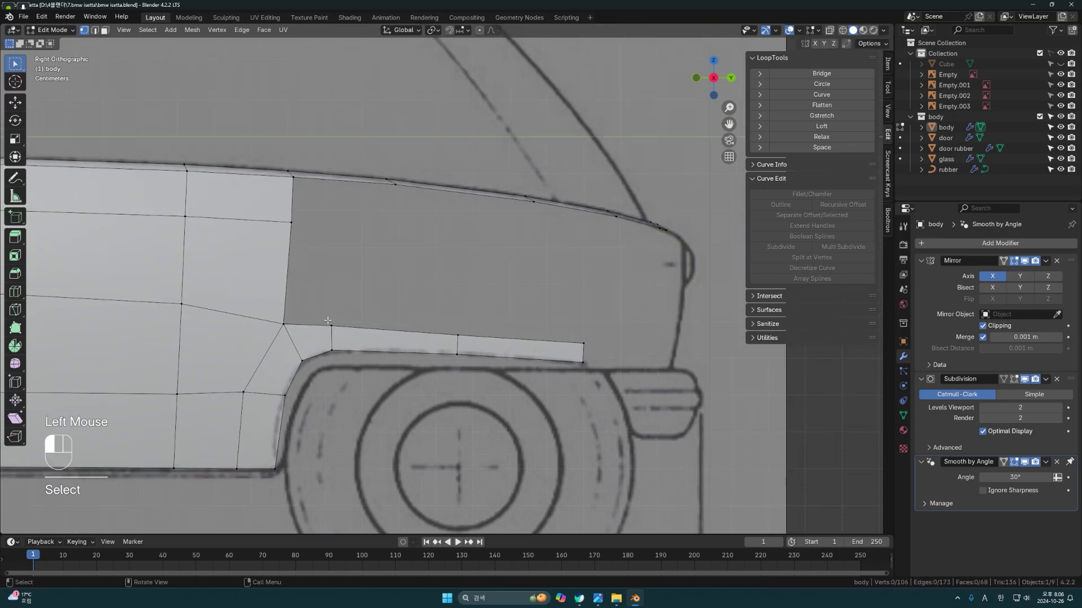
pyautogui.keyDown('shift'); pyautogui.moveTo(602, 341); pyautogui.dragTo(574, 352); pyautogui.keyUp('shift')
pyautogui.press('g')
pyautogui.press('z')
pyautogui.click(580, 334)
pyautogui.click(285, 323)
pyautogui.press('g')
pyautogui.press('g')
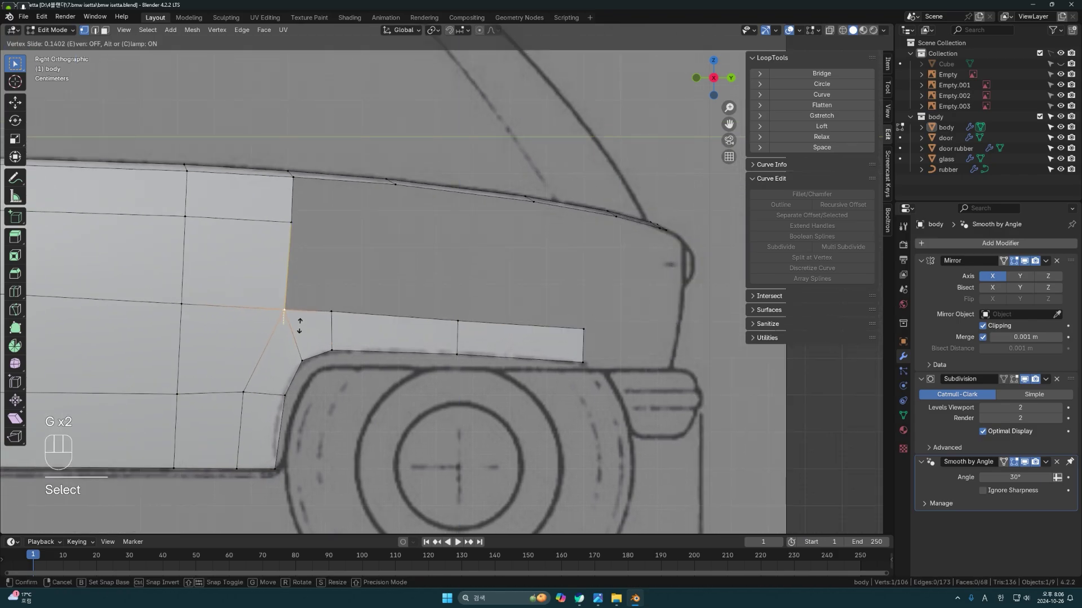
pyautogui.click(299, 320)
# Add a loop cut across the waistline strip just behind the side panel's rear edge
pyautogui.click(473, 304)
pyautogui.moveTo(530, 352); pyautogui.dragTo(507, 299, button='middle')
pyautogui.hotkey('ctrl', 'r')
pyautogui.click(509, 294)
pyautogui.click(510, 297)
pyautogui.click(510, 297)
pyautogui.press('KP_3')
pyautogui.scroll(2, 513, 278)
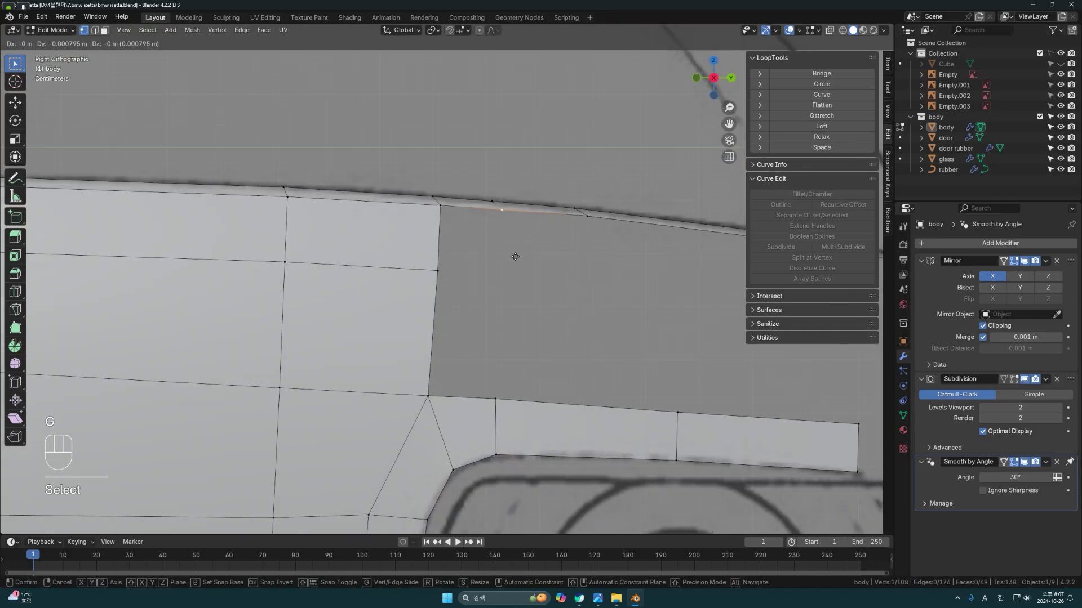
pyautogui.press('g')
pyautogui.press('g')
pyautogui.click(510, 254)
pyautogui.hotkey('ctrl', 'z')
# Shift the waistline strip's lower vertices around the panel's rear edge slightly forward to straighten the strip's cross edges
pyautogui.click(595, 226)
pyautogui.press('g')
pyautogui.click(579, 250)
pyautogui.click(513, 253)
pyautogui.press('g')
pyautogui.click(499, 250)
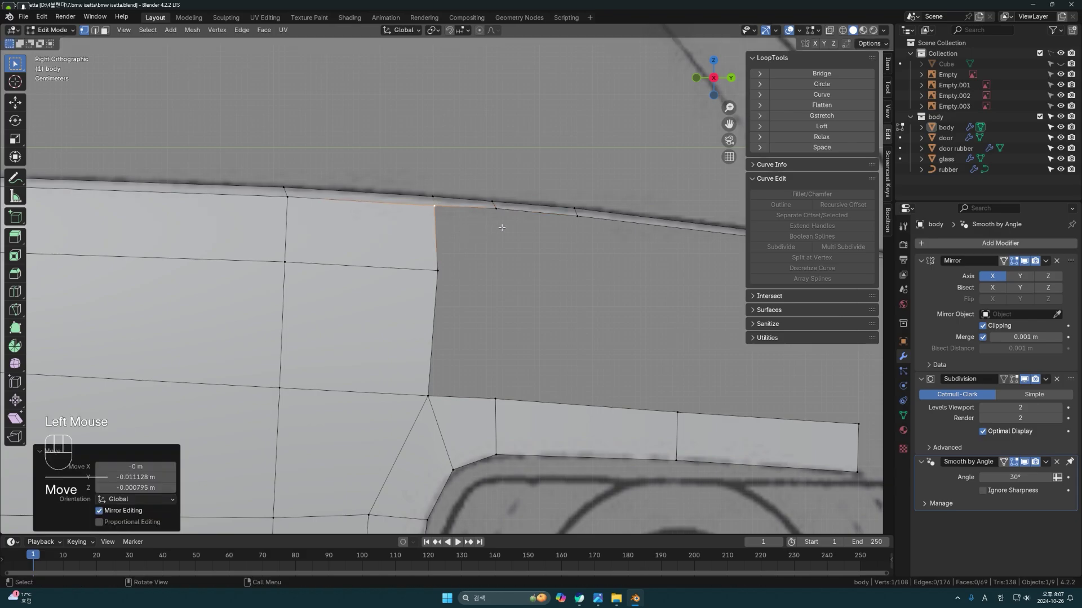
pyautogui.scroll(2, 535, 307)
pyautogui.press('g')
pyautogui.click(579, 321)
pyautogui.scroll(-1, 583, 322)
pyautogui.click(590, 322)
pyautogui.click(601, 342)
pyautogui.click(645, 274)
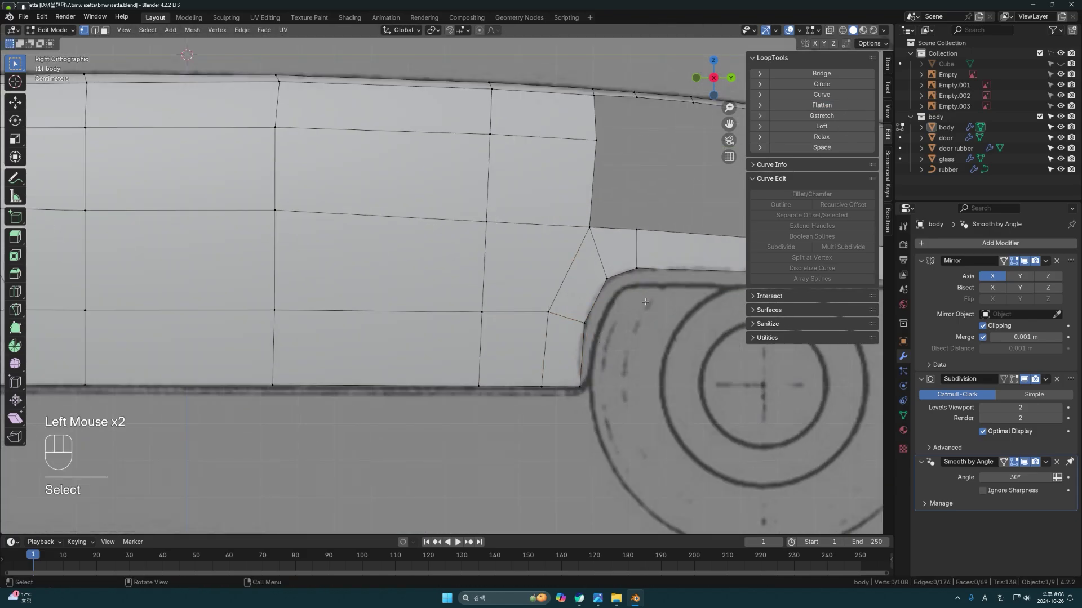
# Slide the arch strip's first edge loop above the wheel rearward to line up with the waistline strip's loop
pyautogui.keyDown('shift'); pyautogui.moveTo(659, 280); pyautogui.dragTo(452, 326, button='middle'); pyautogui.keyUp('shift')
pyautogui.press('g')
pyautogui.click(462, 325)
pyautogui.moveTo(419, 265); pyautogui.dragTo(464, 283)
pyautogui.press('g')
pyautogui.click(473, 283)
# Looking along the vertical axis, move the arch strip's edge loops above the rear wheel to follow the body's curve
pyautogui.scroll(-2, 473, 283)
pyautogui.moveTo(473, 284); pyautogui.dragTo(447, 309, button='middle')
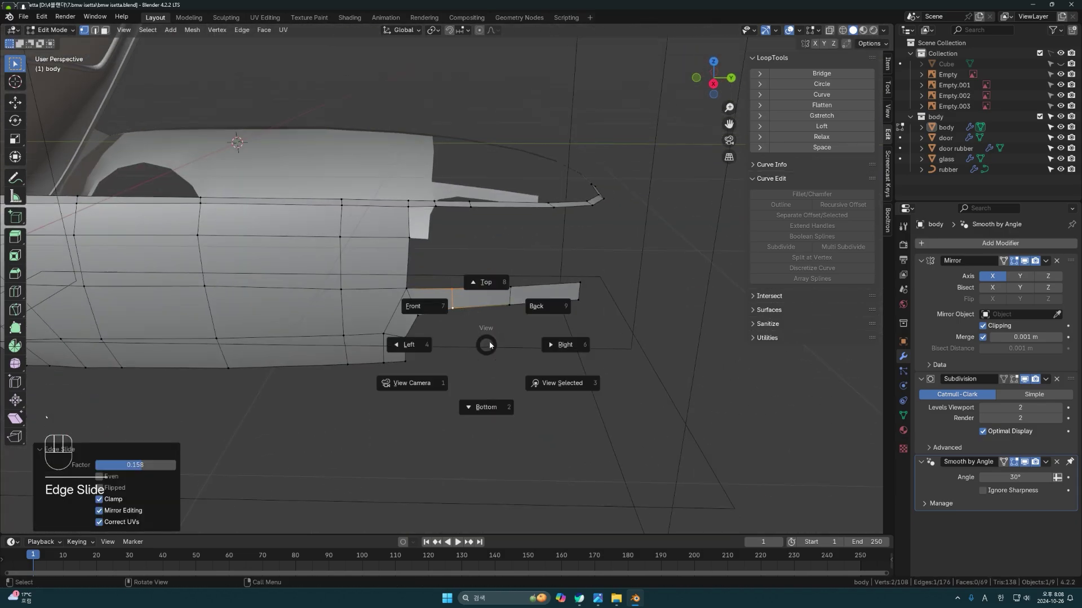
pyautogui.click(486, 282)
pyautogui.scroll(5, 567, 295)
pyautogui.press('g')
pyautogui.click(568, 292)
pyautogui.click(503, 306)
pyautogui.press('g')
pyautogui.click(497, 284)
# Rotate the arch strip's rear edge loops in plan, by about -15.4° plus a further turn, to follow the waistline's curve
pyautogui.keyDown('shift'); pyautogui.moveTo(490, 237); pyautogui.dragTo(518, 345, button='middle'); pyautogui.keyUp('shift')
pyautogui.press('g')
pyautogui.moveTo(458, 316); pyautogui.dragTo(479, 395)
pyautogui.click(483, 290)
pyautogui.press('r')
pyautogui.click(486, 289)
pyautogui.press('r')
pyautogui.click(480, 399)
pyautogui.scroll(-3, 480, 395)
pyautogui.moveTo(481, 394); pyautogui.dragTo(475, 269, button='middle')
pyautogui.press('r')
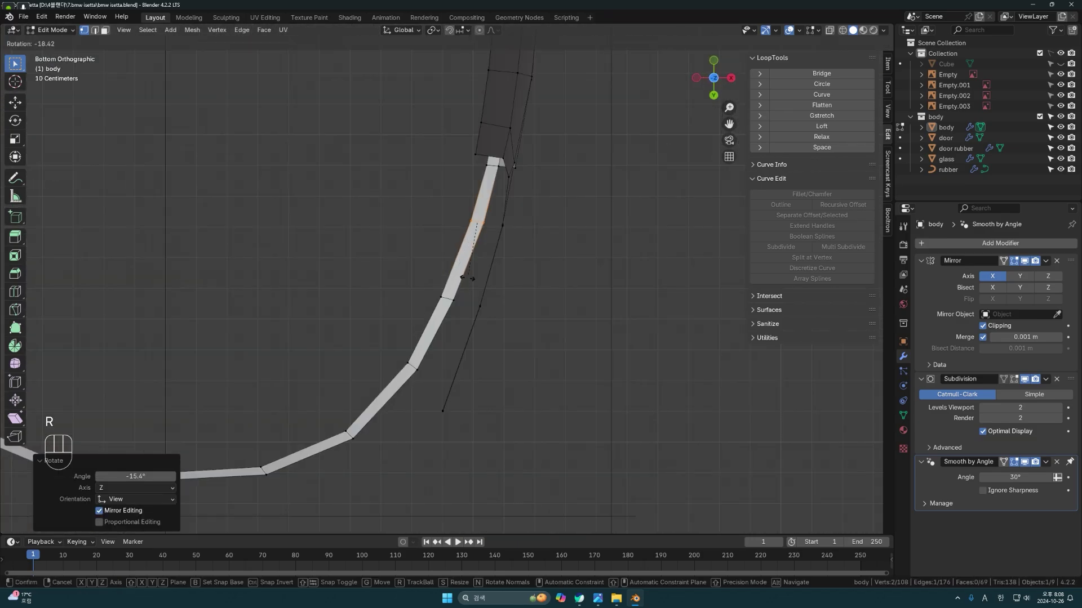
pyautogui.click(541, 288)
# Fine-tune the position of an arch strip vertex to smooth the strip's curve in plan
pyautogui.scroll(3, 535, 287)
pyautogui.keyDown('shift'); pyautogui.moveTo(535, 287); pyautogui.dragTo(483, 314, button='middle'); pyautogui.keyUp('shift')
pyautogui.click(472, 213)
pyautogui.press('g')
pyautogui.click(502, 259)
# In right view, fill three faces above the arch strip to extend the side panel's lower row to the strip's rear end
pyautogui.click(342, 201)
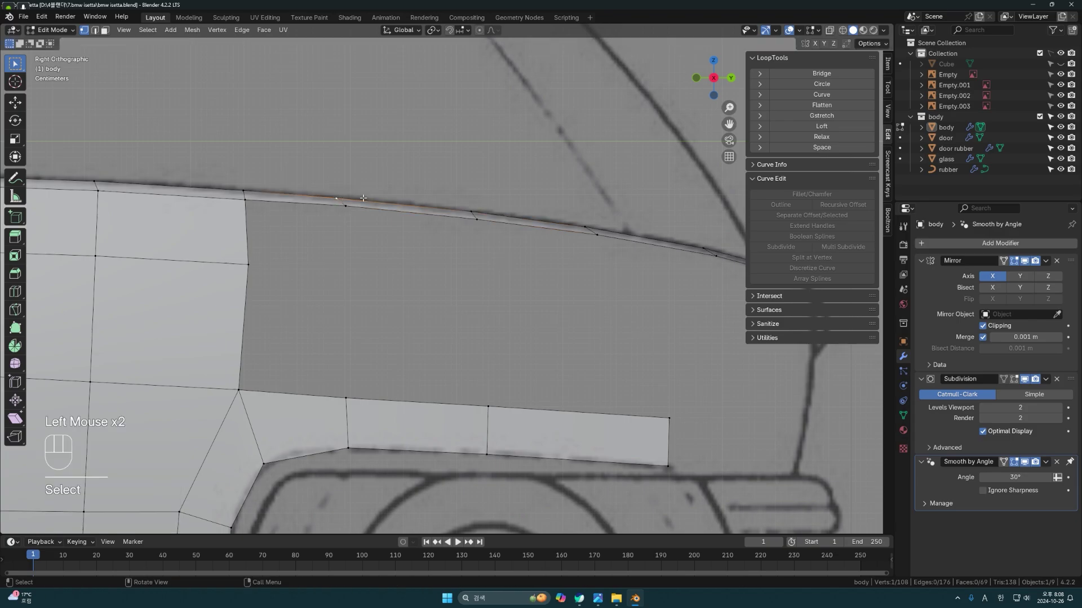
pyautogui.scroll(-3, 563, 434)
pyautogui.press('f')
pyautogui.click(397, 406)
pyautogui.press('f')
pyautogui.click(486, 406)
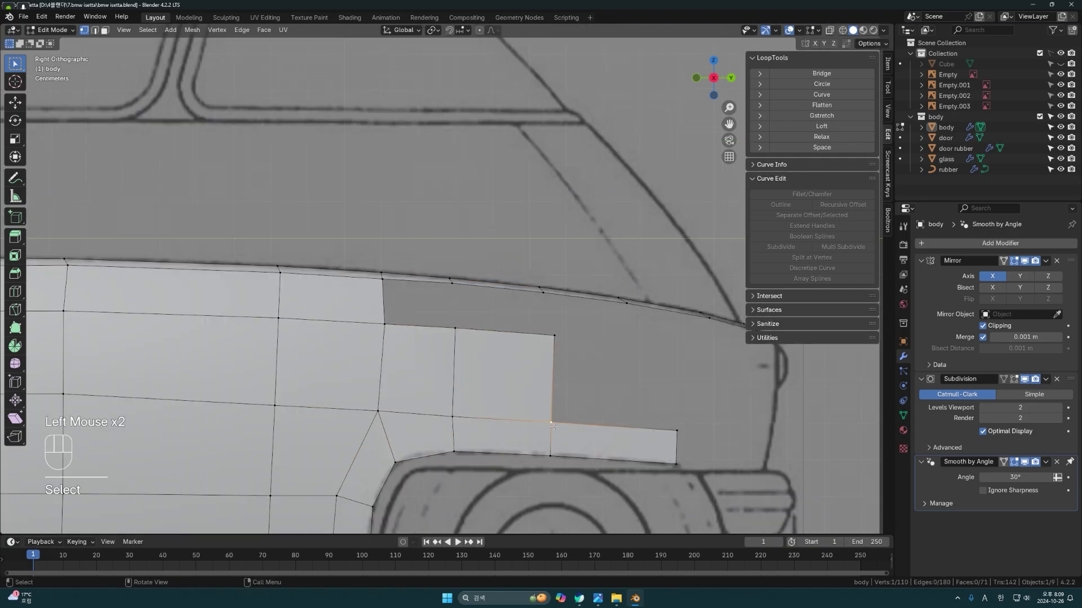
pyautogui.press('f')
pyautogui.click(569, 381)
pyautogui.scroll(-2, 569, 382)
pyautogui.moveTo(569, 381); pyautogui.dragTo(472, 359, button='middle')
# Fill the first two faces between the side panel and the waistline strip, and loop cut the panel near its rear end
pyautogui.click(381, 337)
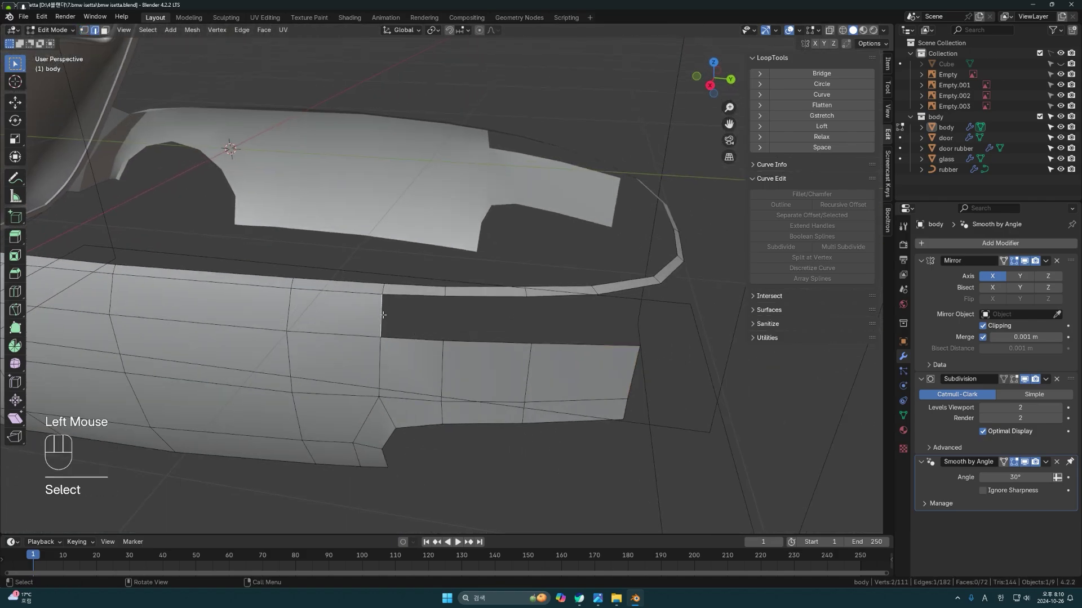
pyautogui.press('f')
pyautogui.press('f')
pyautogui.moveTo(381, 337); pyautogui.dragTo(568, 363, button='middle')
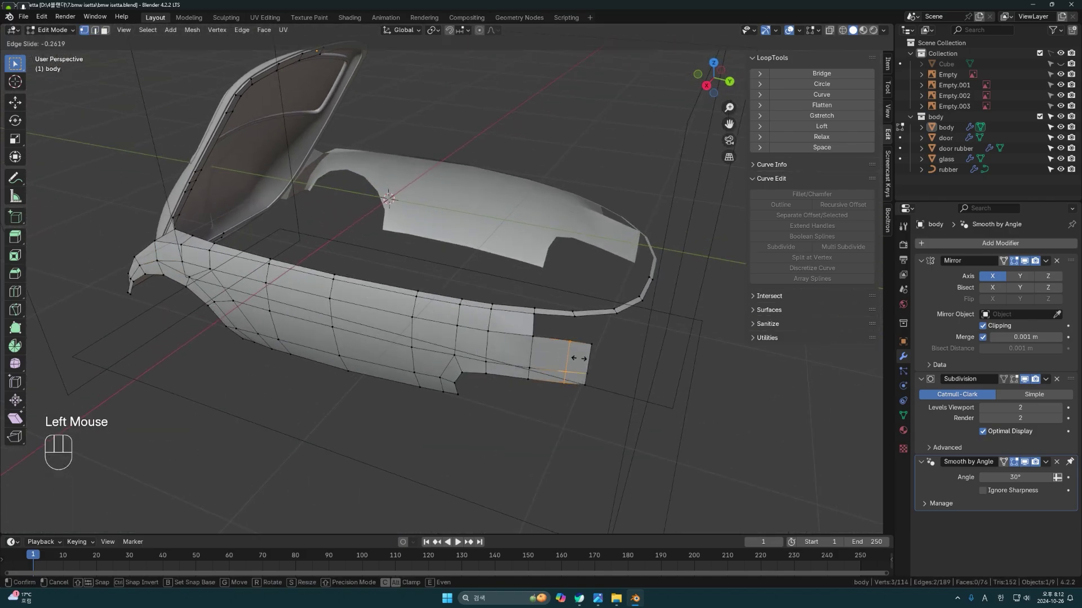
# Fill the next rearward face between the side panel's upper edge and the waistline strip
pyautogui.scroll(3, 518, 385)
pyautogui.moveTo(658, 374); pyautogui.dragTo(521, 387, button='middle')
pyautogui.scroll(2, 499, 378)
pyautogui.press('2')
pyautogui.press('f')
# In right view, extrude the waistline strip's rear edges upward and forward along the sloping rear body outline
pyautogui.press('KP_3')
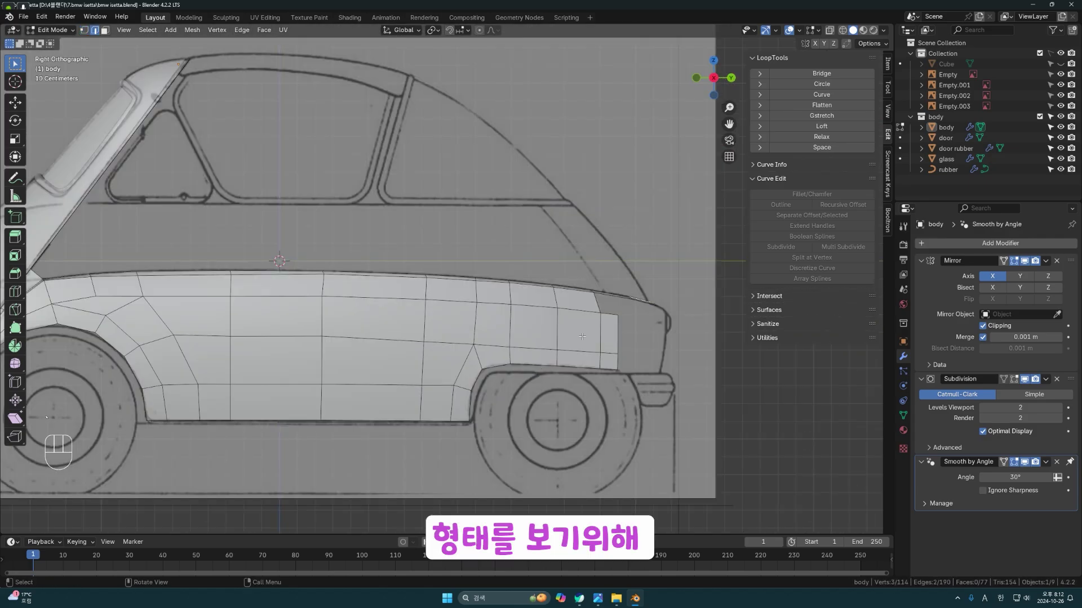
pyautogui.scroll(4, 507, 360)
pyautogui.press('e')
pyautogui.click(448, 273)
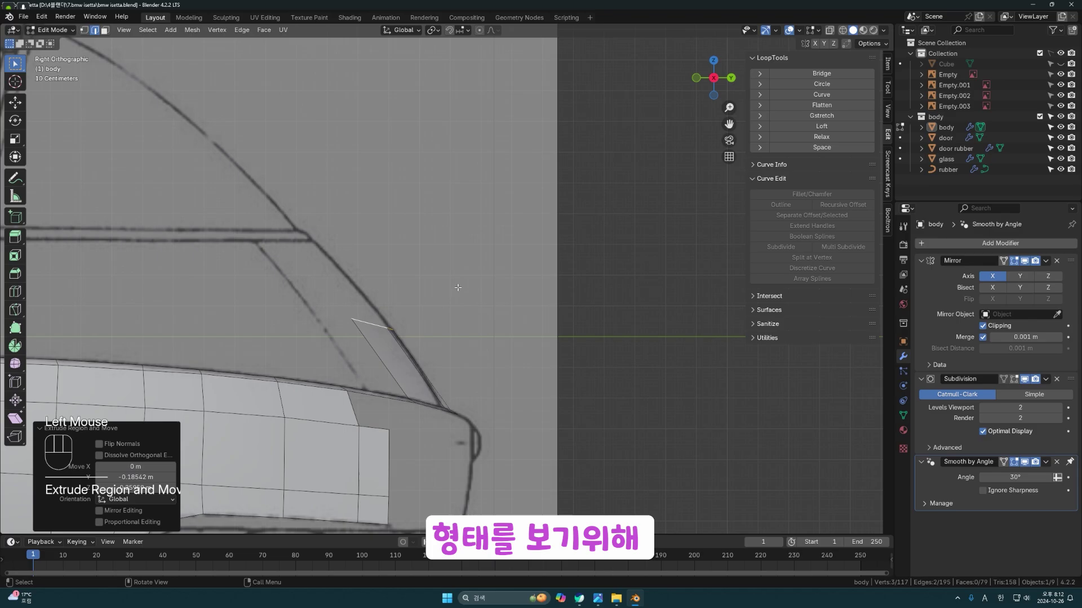
# In right view, rotate and move the extruded panel's upper edge, and shift its inner corner vertex closer to the sloping rear outline
pyautogui.press('r')
pyautogui.click(435, 260)
pyautogui.press('e')
pyautogui.press('Escape')
pyautogui.hotkey('ctrl', 'z')
pyautogui.press('r')
pyautogui.click(425, 268)
pyautogui.press('g')
pyautogui.click(419, 270)
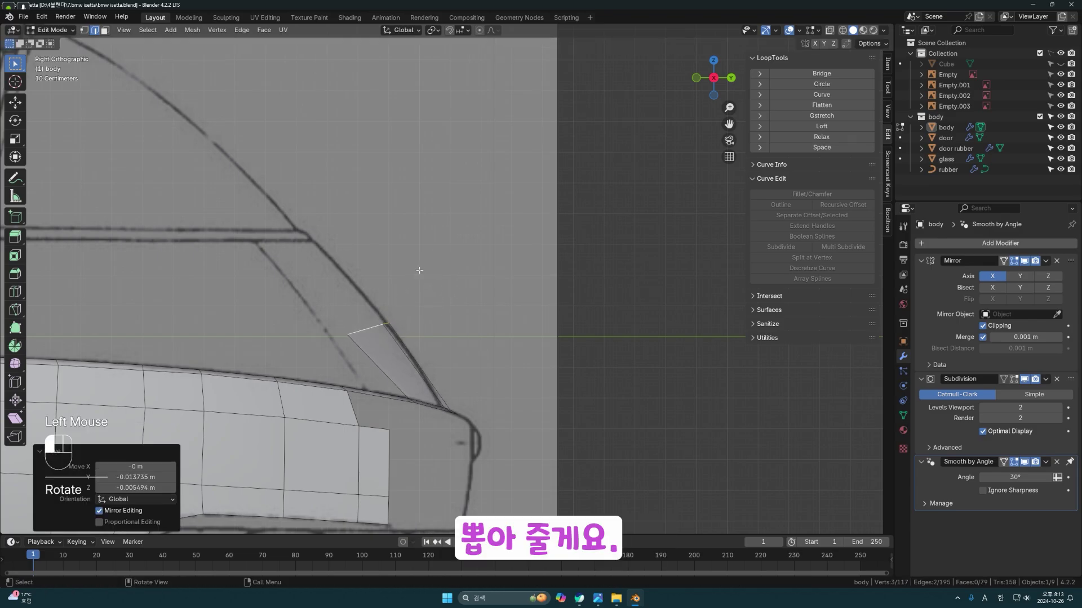
pyautogui.press('1')
pyautogui.click(346, 334)
pyautogui.press('g')
pyautogui.click(398, 339)
# In top view, move the waistline strip's outer rear corner vertex slightly outward and rearward
pyautogui.moveTo(398, 340); pyautogui.dragTo(332, 371, button='middle')
pyautogui.press('KP_7')
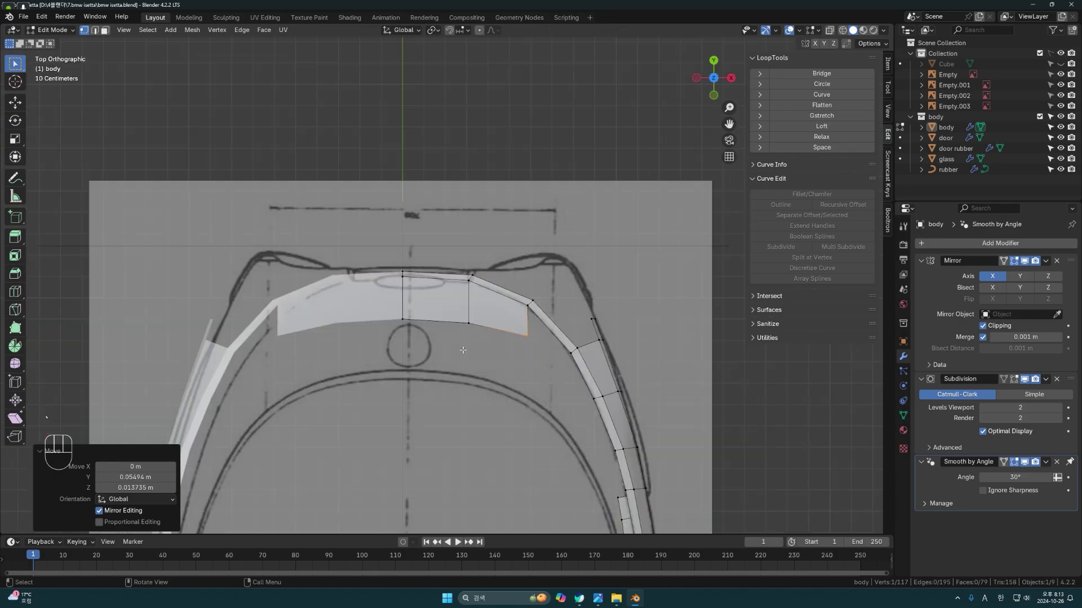
pyautogui.scroll(3, 463, 350)
pyautogui.scroll(1, 463, 349)
pyautogui.click(472, 314)
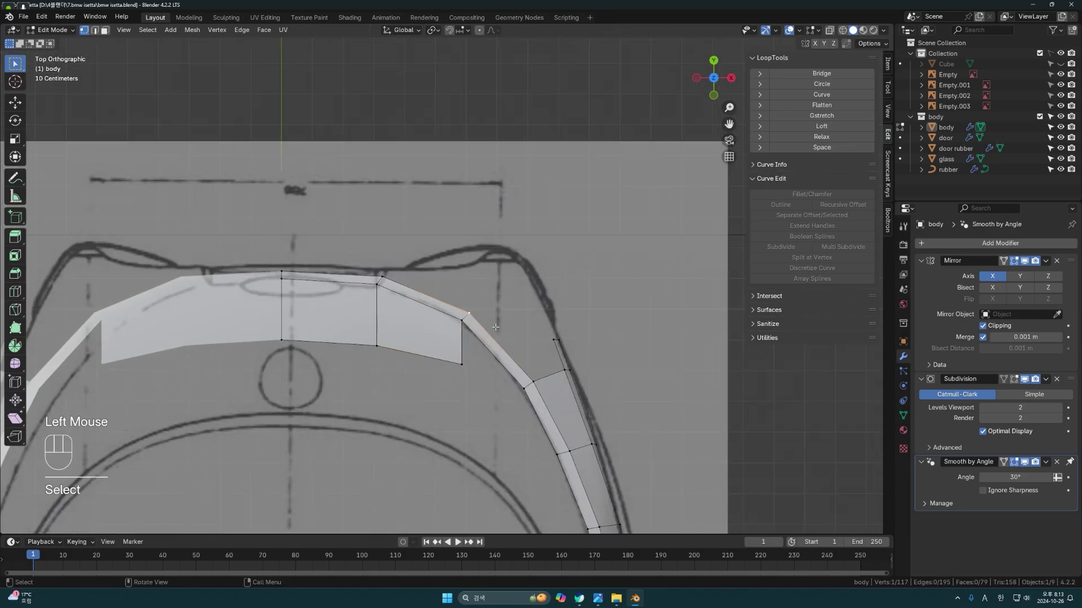
pyautogui.press('g')
pyautogui.click(507, 324)
# In back view, move the waistline strip's rear vertices to follow the curved waistline of the reference image
pyautogui.moveTo(507, 324); pyautogui.dragTo(337, 211, button='middle')
pyautogui.press('ctrl+KP_1')
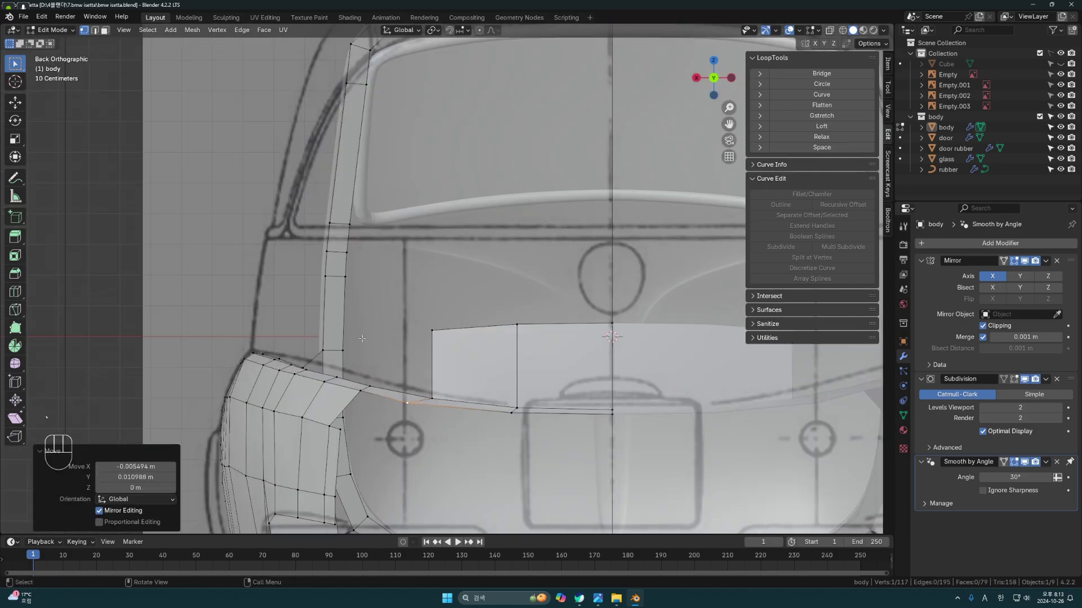
pyautogui.keyDown('shift'); pyautogui.moveTo(649, 424); pyautogui.dragTo(604, 314, button='middle'); pyautogui.keyUp('shift')
pyautogui.scroll(1, 604, 313)
pyautogui.keyDown('shift'); pyautogui.click(478, 307); pyautogui.keyUp('shift')
pyautogui.press('g')
pyautogui.click(524, 346)
pyautogui.click(352, 294)
pyautogui.press('g')
pyautogui.click(356, 292)
pyautogui.scroll(2, 188, 276)
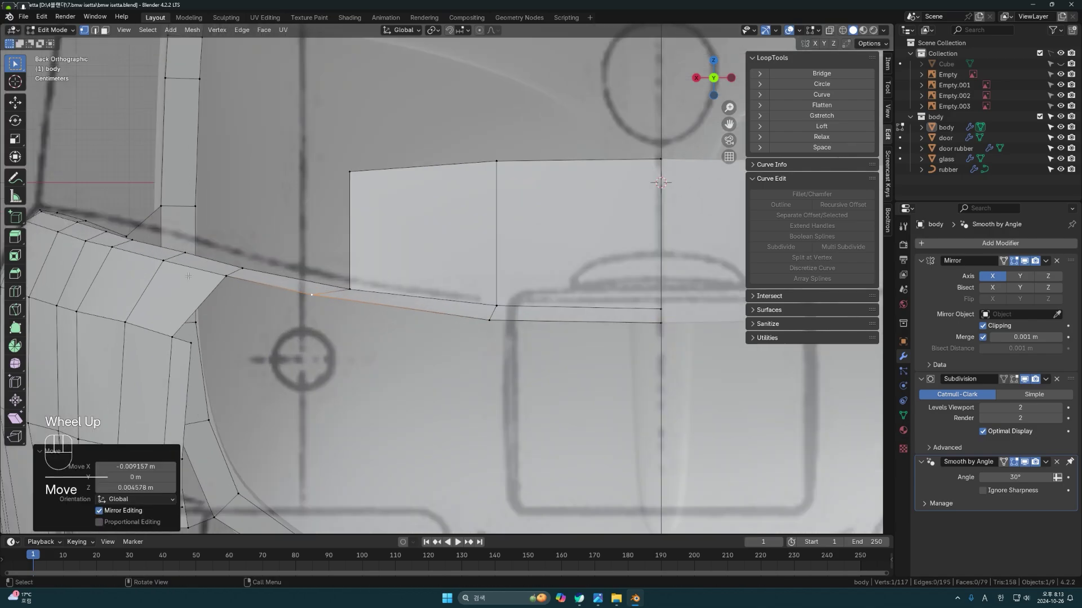
# In right view, box-select and reposition two groups of rear waistline strip vertices to match the side outline
pyautogui.scroll(-5, 188, 276)
pyautogui.moveTo(188, 276); pyautogui.dragTo(449, 362, button='middle')
pyautogui.press('`')
pyautogui.click(524, 363)
pyautogui.keyDown('shift'); pyautogui.moveTo(479, 304); pyautogui.dragTo(410, 386, button='middle'); pyautogui.keyUp('shift')
pyautogui.scroll(6, 411, 386)
pyautogui.moveTo(411, 387); pyautogui.dragTo(466, 361)
pyautogui.press('g')
pyautogui.click(470, 350)
pyautogui.moveTo(328, 309); pyautogui.dragTo(364, 367)
pyautogui.press('g')
pyautogui.click(364, 374)
# In top view, extrude the waistline strip's two rear edges slightly rearward beside the centre line
pyautogui.moveTo(365, 375); pyautogui.dragTo(451, 419, button='middle')
pyautogui.scroll(-5, 451, 394)
pyautogui.press('2')
pyautogui.click(439, 262)
pyautogui.keyDown('shift'); pyautogui.click(501, 273); pyautogui.keyUp('shift')
pyautogui.press('`')
pyautogui.click(505, 298)
pyautogui.scroll(4, 377, 306)
pyautogui.press('e')
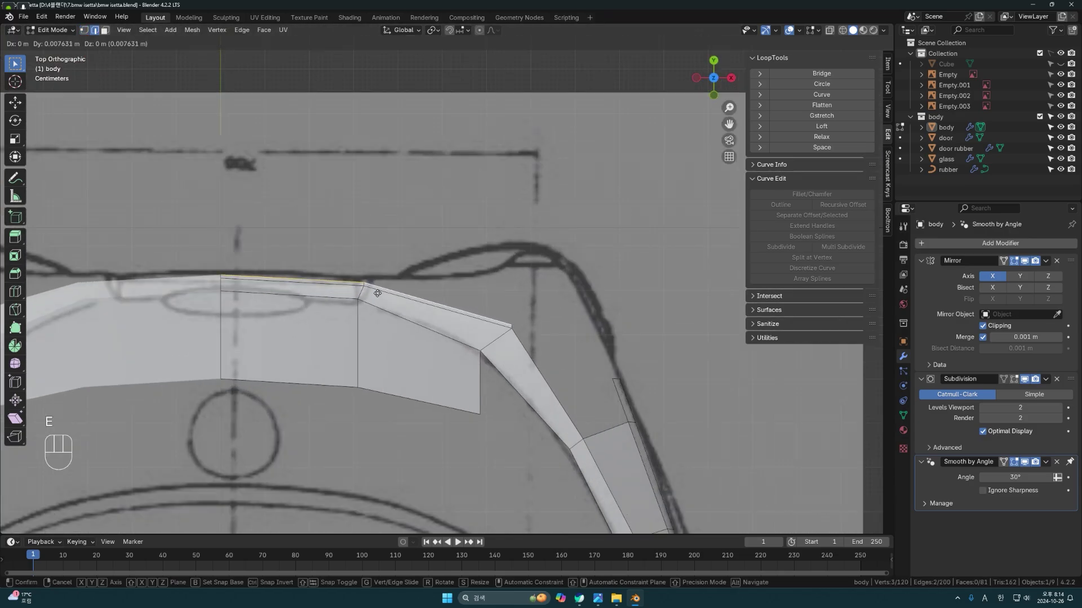
pyautogui.click(377, 290)
# Move the extruded strip's outer corner and intermediate vertices in top view to match the car's flat rear outline
pyautogui.press('1')
pyautogui.click(530, 320)
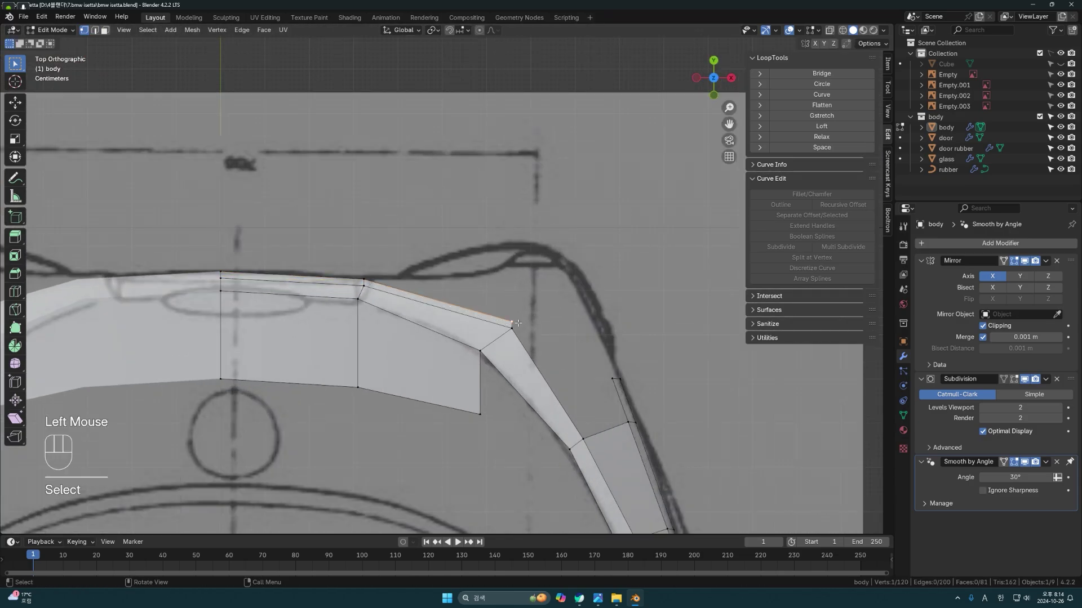
pyautogui.press('g')
pyautogui.click(528, 282)
pyautogui.click(365, 279)
pyautogui.press('g')
pyautogui.click(365, 287)
pyautogui.click(365, 287)
pyautogui.press('g')
pyautogui.click(381, 288)
pyautogui.click(509, 278)
pyautogui.press('g')
pyautogui.click(489, 278)
# In right view, move the extruded strip's rear vertices onto the curved tail outline below the sloping panel
pyautogui.press('KP_3')
pyautogui.scroll(2, 491, 329)
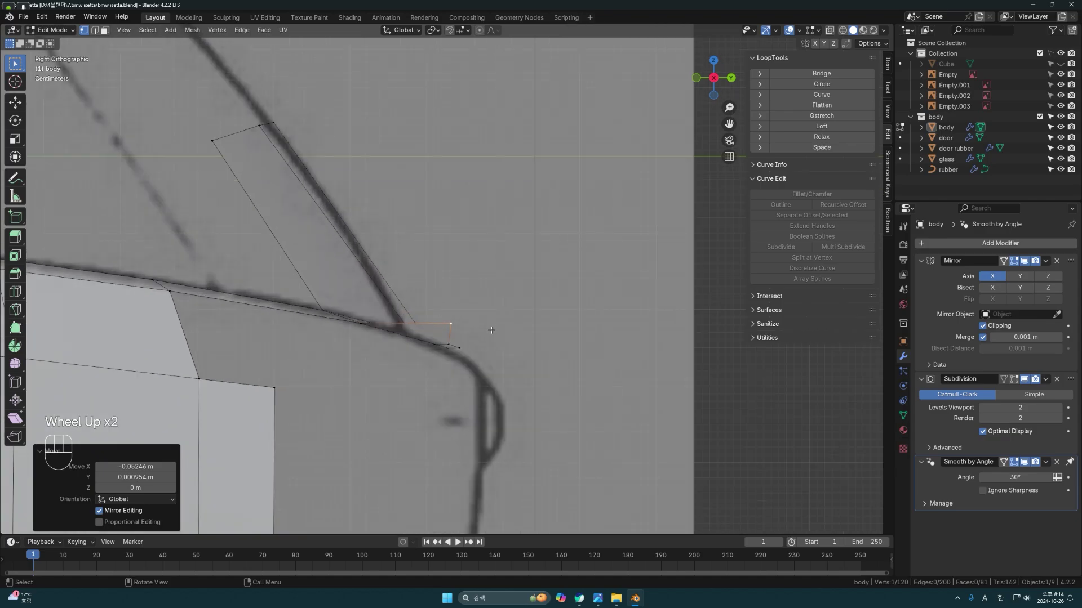
pyautogui.click(462, 361)
pyautogui.press('g')
pyautogui.click(489, 344)
pyautogui.moveTo(439, 376); pyautogui.dragTo(481, 336)
pyautogui.press('g')
pyautogui.click(485, 338)
# Extrude the rear strip's outer edge beside the centre line down to just above the bumper, and save the file
pyautogui.moveTo(483, 338); pyautogui.dragTo(416, 379, button='middle')
pyautogui.doubleClick(434, 380)
pyautogui.click(439, 368)
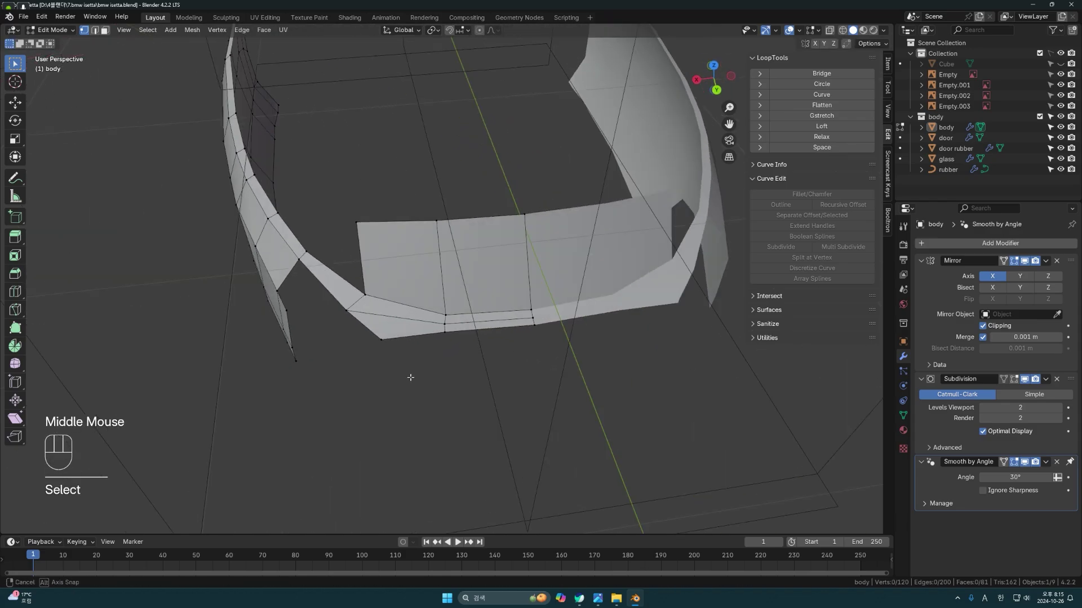
pyautogui.press('2')
pyautogui.click(418, 358)
pyautogui.press('KP_3')
pyautogui.keyDown('shift'); pyautogui.moveTo(501, 368); pyautogui.dragTo(488, 288, button='middle'); pyautogui.keyUp('shift')
pyautogui.press('e')
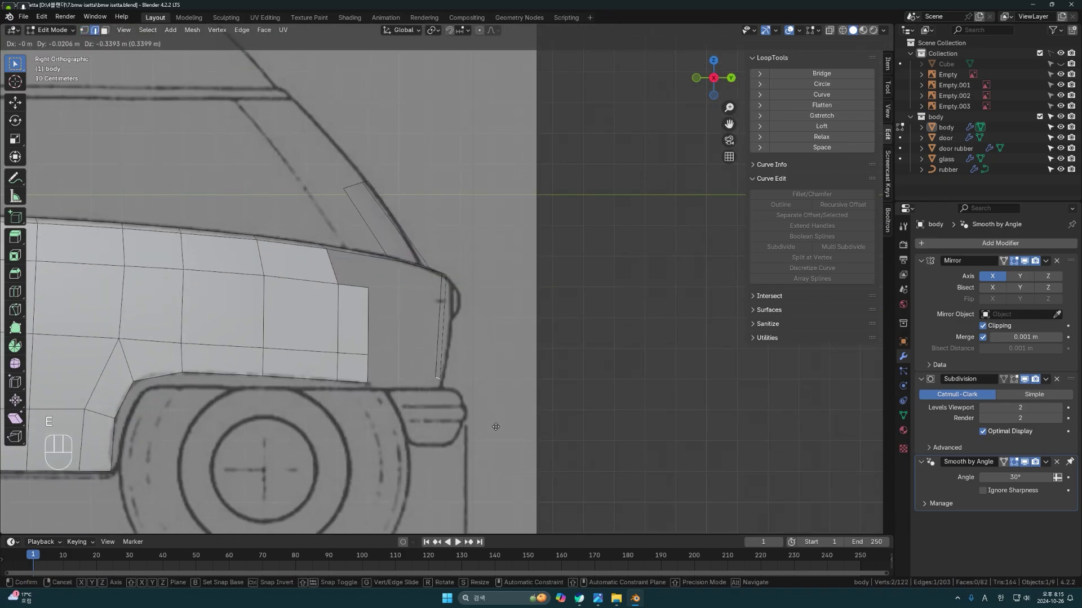
pyautogui.click(495, 435)
pyautogui.hotkey('ctrl', 's')
# In right view, extrude the side panel's two rear edges rearward to the body's tail outline
pyautogui.moveTo(495, 436); pyautogui.dragTo(442, 382, button='middle')
pyautogui.press('6')
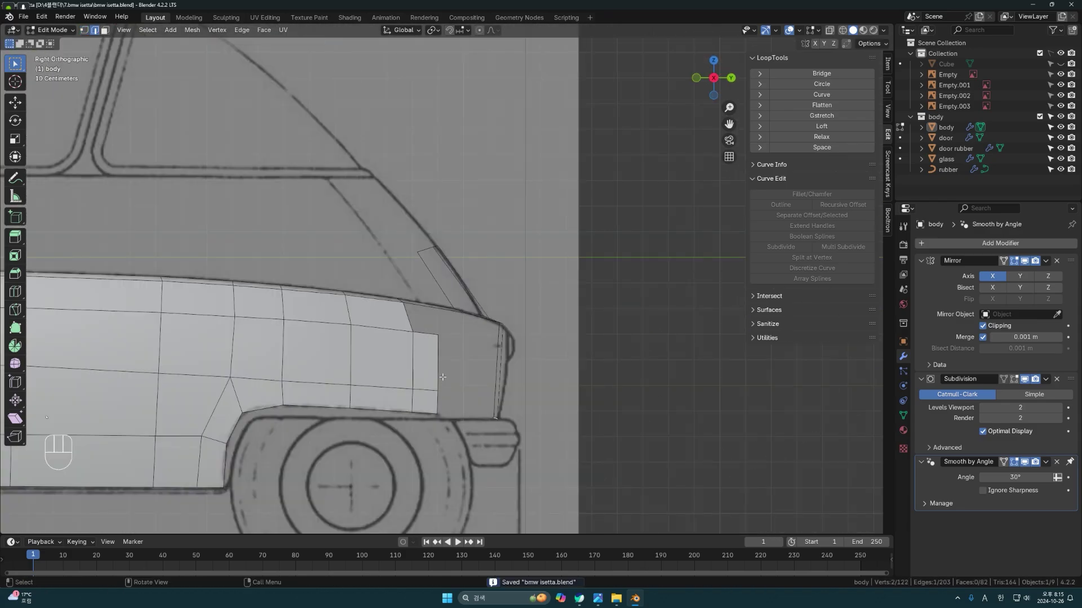
pyautogui.scroll(2, 442, 372)
pyautogui.press('e')
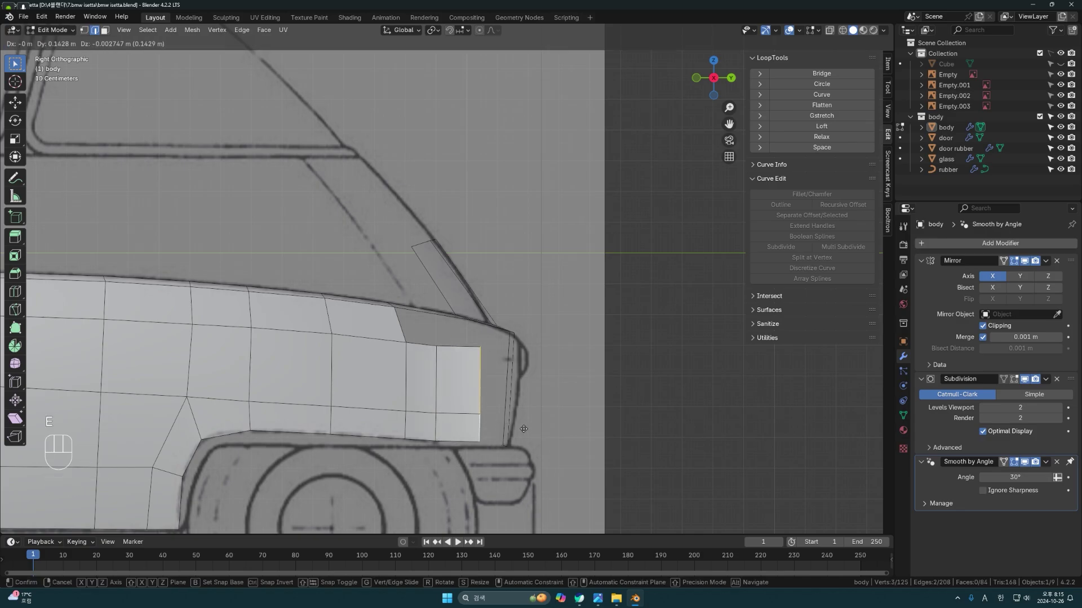
pyautogui.click(549, 432)
pyautogui.scroll(2, 548, 432)
# Move the extruded side panel's upper and middle rear vertices outward to fit the tail outline in right view
pyautogui.press('1')
pyautogui.moveTo(521, 373); pyautogui.dragTo(546, 398)
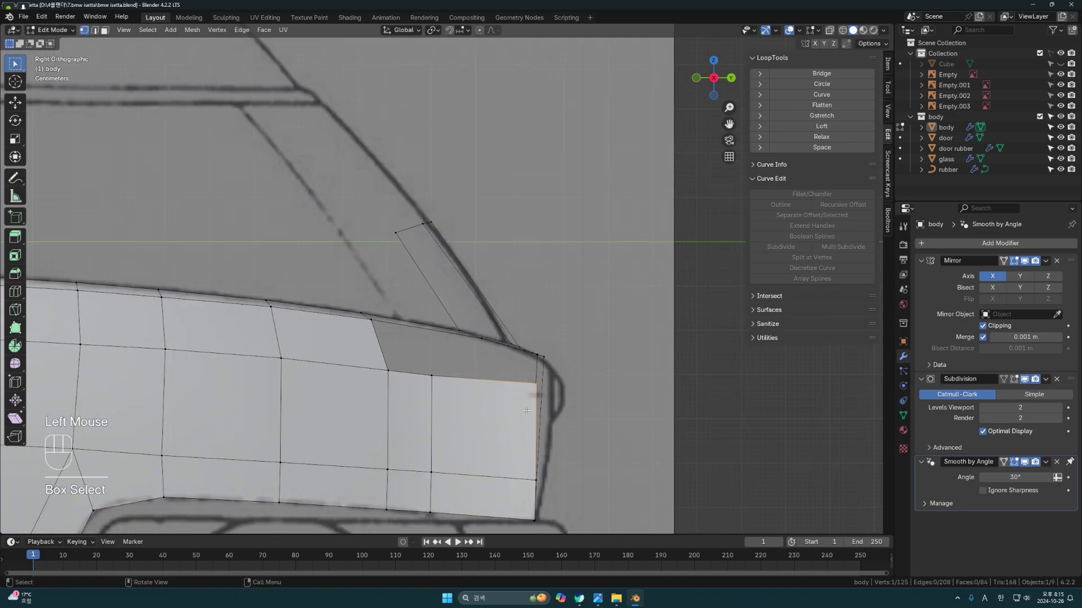
pyautogui.press('g')
pyautogui.click(561, 399)
pyautogui.moveTo(525, 468); pyautogui.dragTo(540, 485)
pyautogui.press('g')
pyautogui.click(550, 484)
# In top view, move the side panel's last two vertex columns inward onto the body's curved rear corner outline
pyautogui.scroll(-2, 550, 484)
pyautogui.moveTo(507, 431); pyautogui.dragTo(411, 478, button='middle')
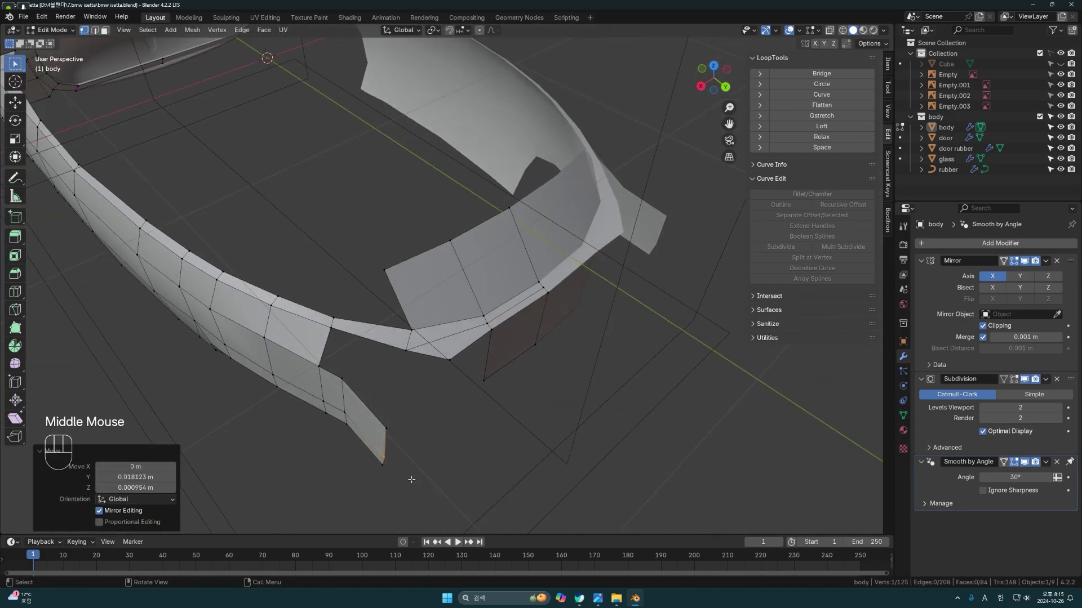
pyautogui.moveTo(370, 479); pyautogui.dragTo(426, 426)
pyautogui.press('`')
pyautogui.press('8')
pyautogui.scroll(3, 575, 306)
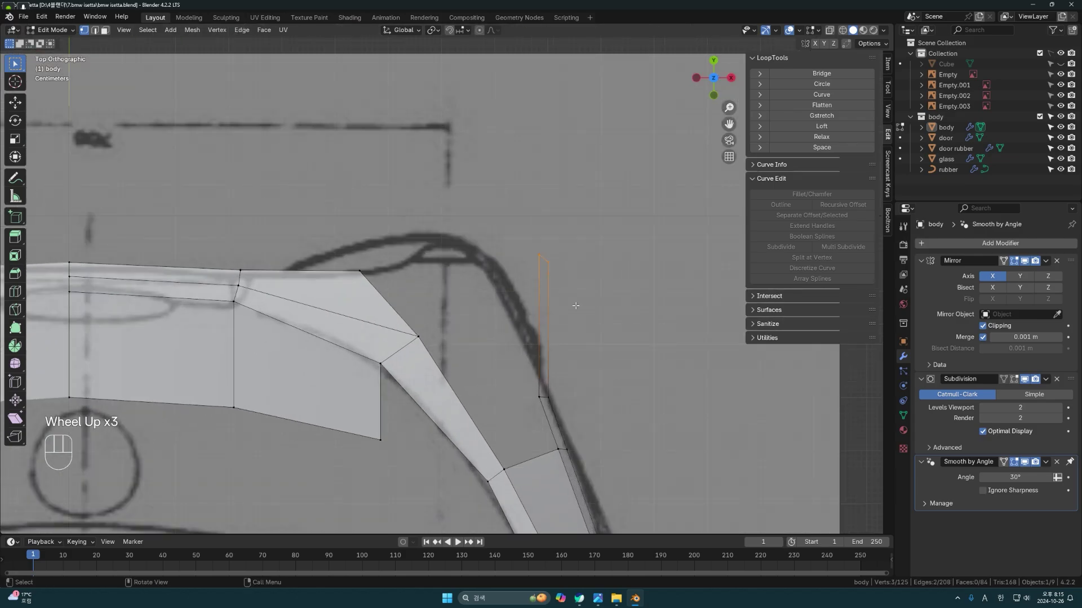
pyautogui.click(520, 308)
pyautogui.scroll(1, 606, 443)
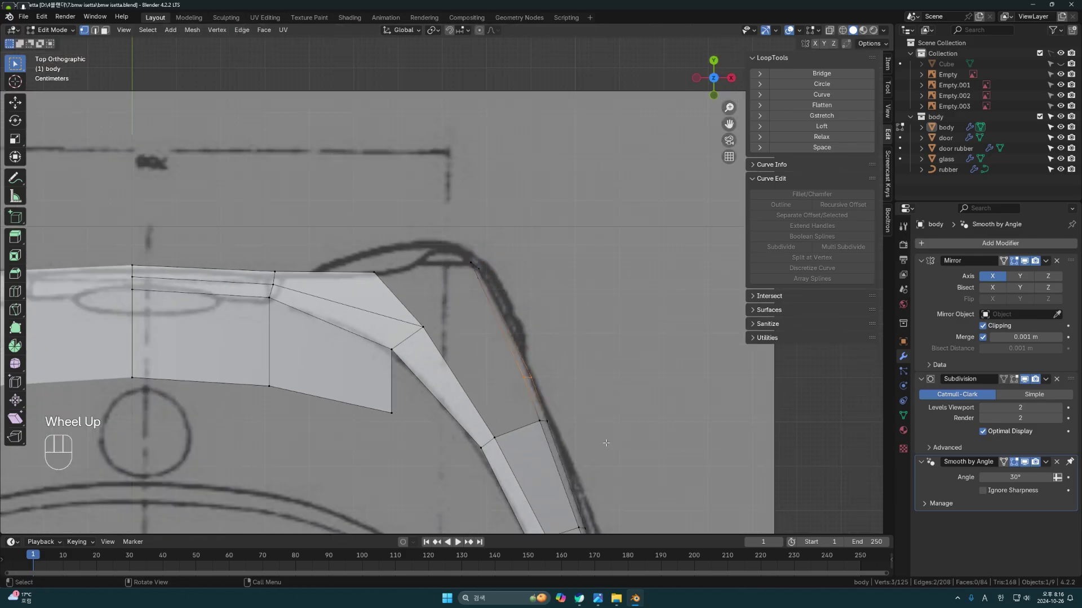
pyautogui.click(594, 411)
# In right view, refit the side panel's upper and middle rear-end vertices to the tail outline
pyautogui.scroll(-3, 603, 441)
pyautogui.scroll(2, 471, 369)
pyautogui.moveTo(604, 442); pyautogui.dragTo(495, 395, button='middle')
pyautogui.press('`')
pyautogui.press('6')
pyautogui.moveTo(521, 370); pyautogui.dragTo(561, 388)
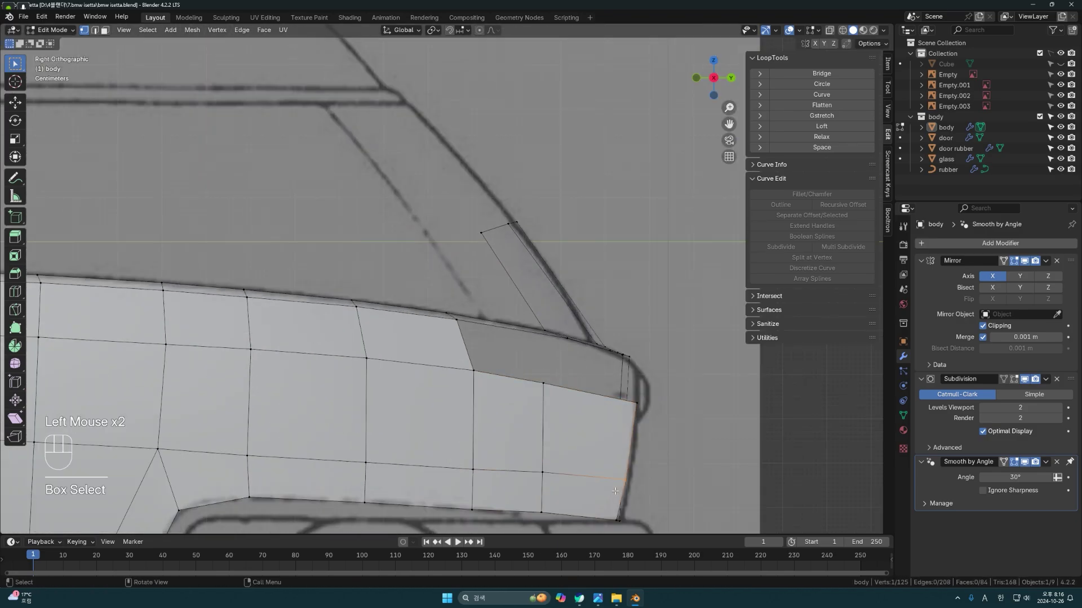
pyautogui.keyDown('shift'); pyautogui.moveTo(642, 515); pyautogui.dragTo(586, 396, button='middle'); pyautogui.keyUp('shift')
pyautogui.press('g')
pyautogui.rightClick(589, 396)
# In wireframe display, move the side panel's lower rear corner onto the outline above the bumper, and restore solid shading
pyautogui.hotkey('shift', 'z')
pyautogui.scroll(1, 568, 406)
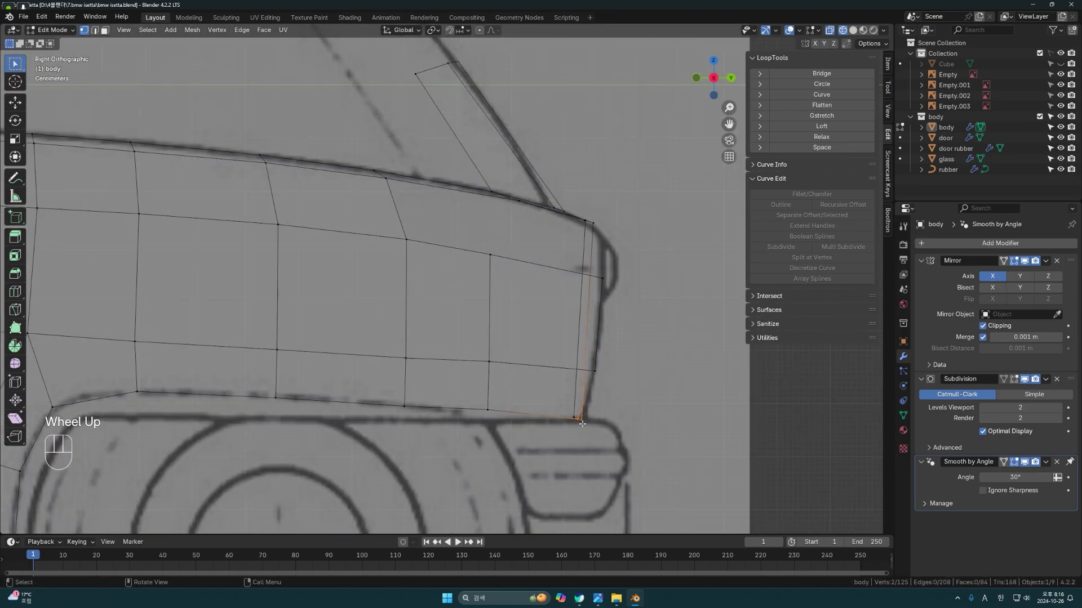
pyautogui.moveTo(564, 403); pyautogui.dragTo(608, 429)
pyautogui.press('g')
pyautogui.click(610, 428)
pyautogui.press('g')
pyautogui.click(611, 426)
pyautogui.hotkey('shift', 'z')
# In right view, lower the second-last vertex of the side panel's bottom edge along Z
pyautogui.scroll(-4, 611, 427)
pyautogui.moveTo(611, 427); pyautogui.dragTo(498, 370, button='middle')
pyautogui.press('`')
pyautogui.press('6')
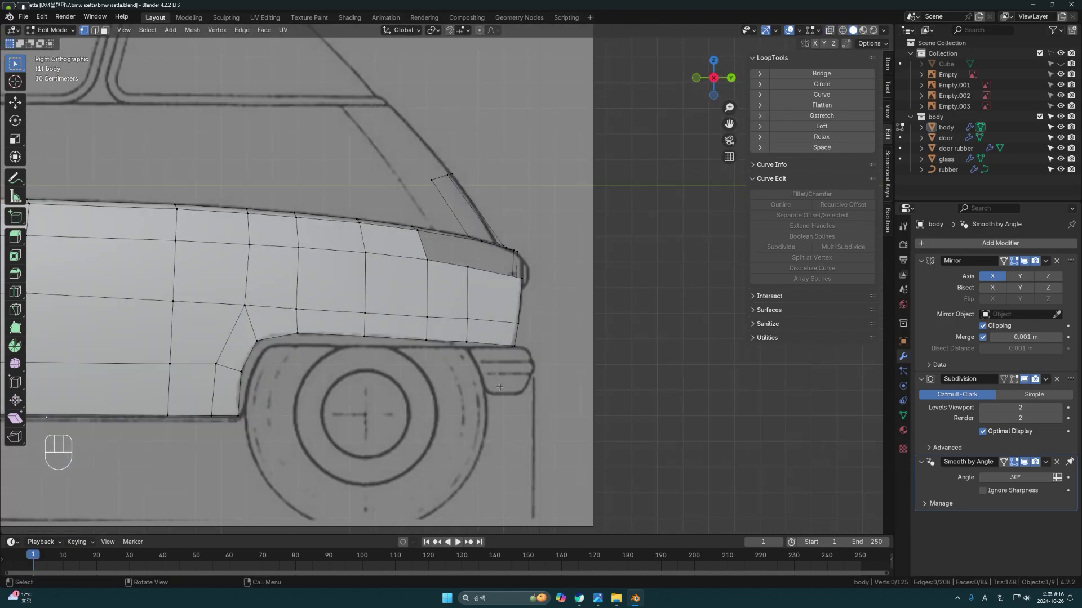
pyautogui.moveTo(512, 394); pyautogui.dragTo(458, 418)
pyautogui.press('g')
pyautogui.press('z')
pyautogui.click(457, 421)
# Select the side panel's bottom-edge vertices above the rear wheel and align them with LoopTools Flatten
pyautogui.scroll(-2, 457, 421)
pyautogui.keyDown('shift'); pyautogui.moveTo(456, 421); pyautogui.dragTo(521, 365, button='middle'); pyautogui.keyUp('shift')
pyautogui.moveTo(622, 407); pyautogui.dragTo(470, 375)
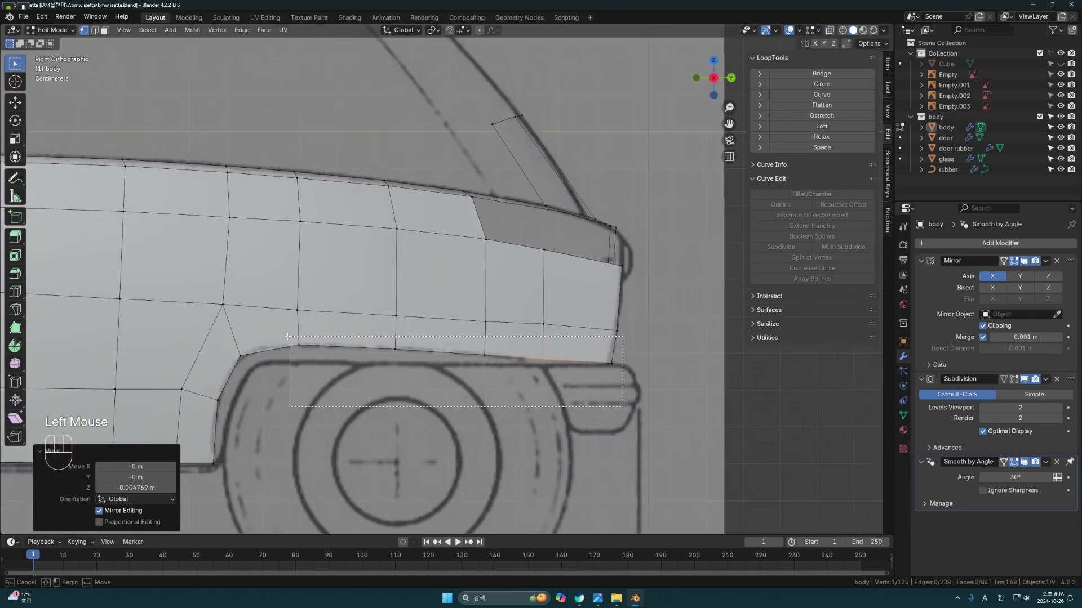
pyautogui.moveTo(287, 337); pyautogui.dragTo(287, 336)
pyautogui.click(821, 108)
pyautogui.click(616, 383)
pyautogui.scroll(-2, 615, 384)
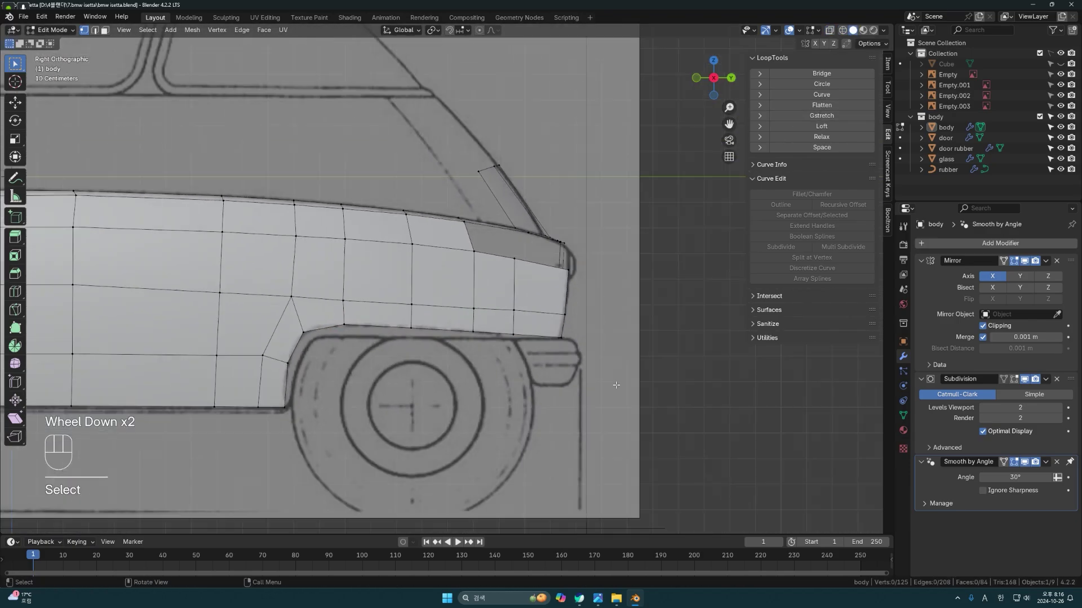
# In top view, extrude the side panel's rear-end edges about 0.13 m inward across the back of the car
pyautogui.moveTo(615, 383); pyautogui.dragTo(444, 419, button='middle')
pyautogui.press('2')
pyautogui.click(518, 362)
pyautogui.scroll(2, 570, 380)
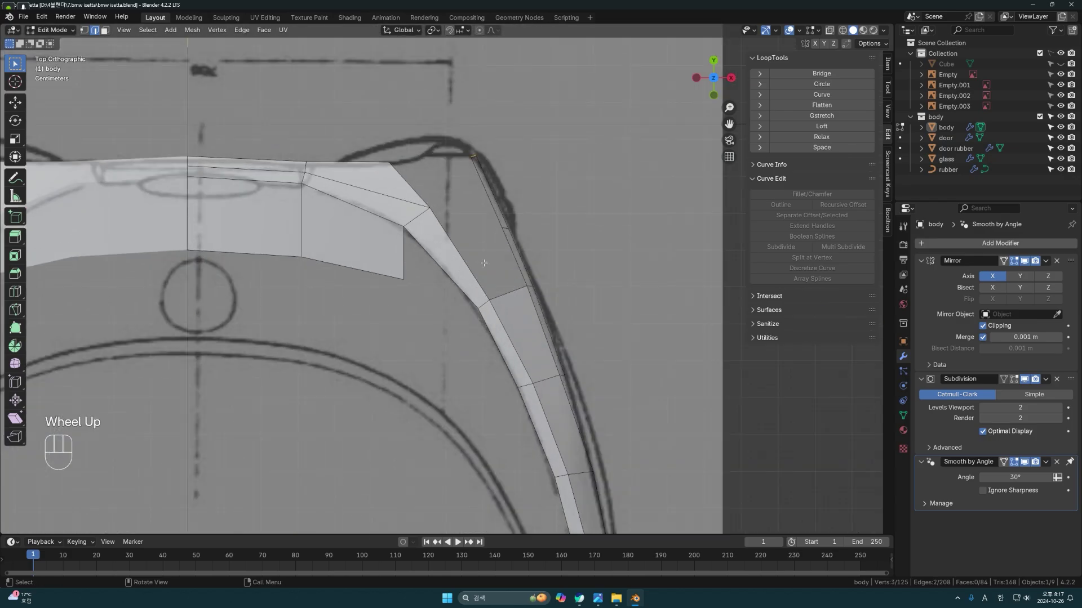
pyautogui.click(516, 397)
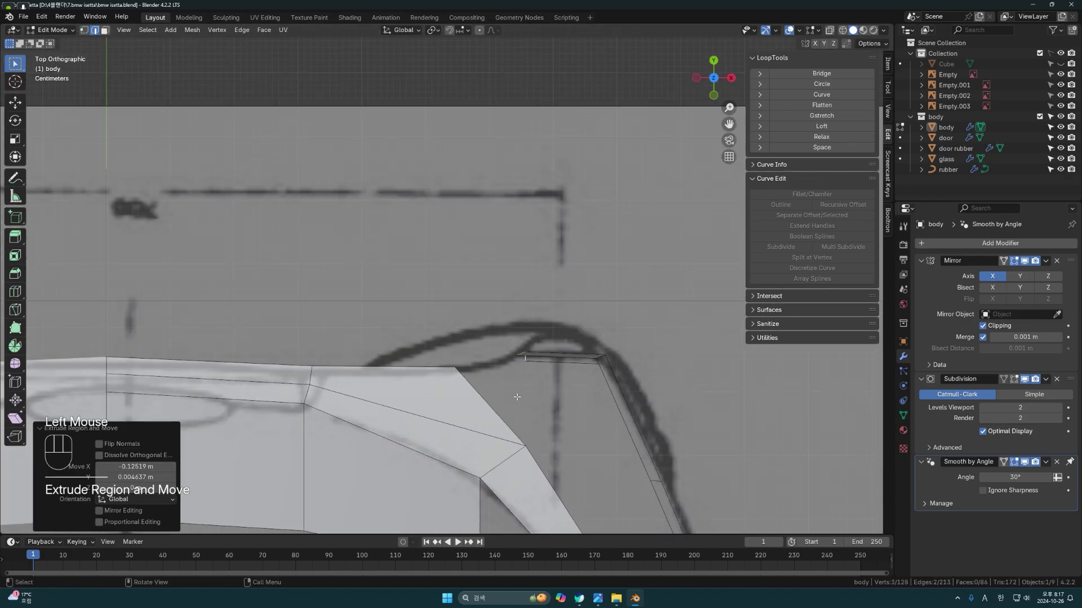
# In back view, align the extruded panel's three end vertices with LoopTools Flatten and move them about 0.06 m inward
pyautogui.moveTo(516, 396); pyautogui.dragTo(493, 343, button='middle')
pyautogui.press('`')
pyautogui.click(522, 315)
pyautogui.scroll(-1, 518, 307)
pyautogui.keyDown('shift'); pyautogui.moveTo(510, 302); pyautogui.dragTo(539, 285, button='middle'); pyautogui.keyUp('shift')
pyautogui.moveTo(514, 258); pyautogui.dragTo(515, 265)
pyautogui.moveTo(475, 379); pyautogui.dragTo(475, 379)
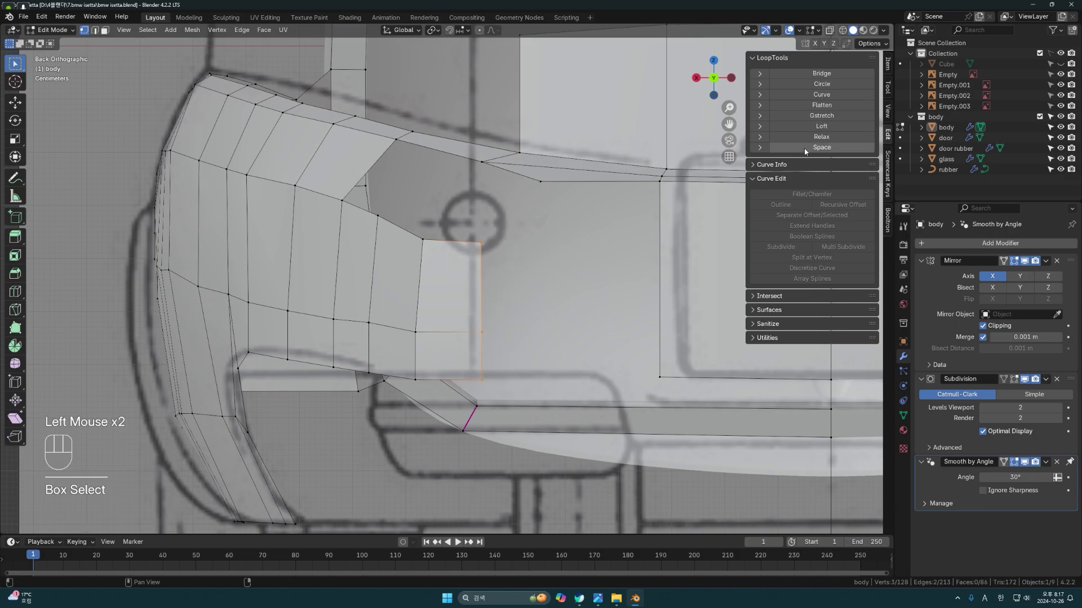
pyautogui.click(826, 107)
pyautogui.press('g')
pyautogui.click(602, 331)
# In top view, move the end vertices of the panel extruded across the back to fit the reference outline
pyautogui.moveTo(602, 332); pyautogui.dragTo(512, 343, button='middle')
pyautogui.press('`')
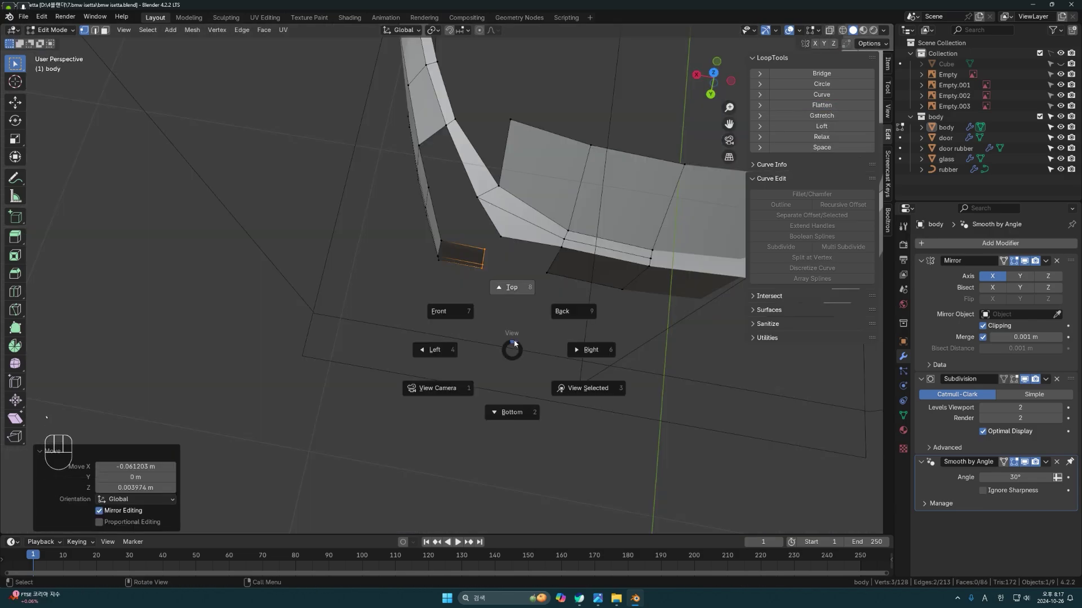
pyautogui.click(515, 300)
pyautogui.scroll(5, 431, 338)
pyautogui.moveTo(360, 344); pyautogui.dragTo(494, 373)
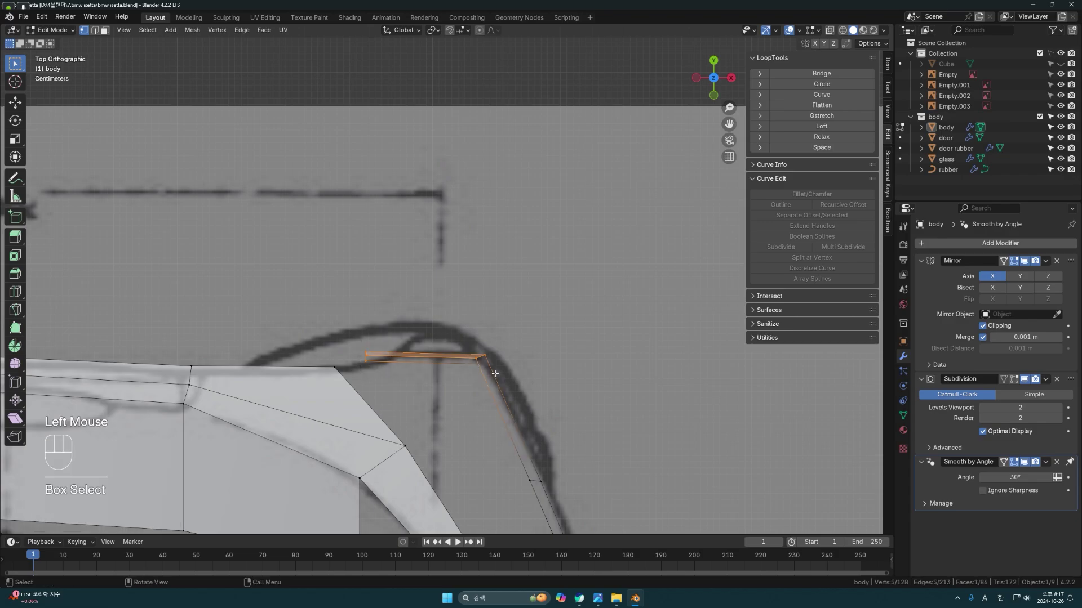
pyautogui.click(495, 372)
pyautogui.hotkey('shift', 'z')
pyautogui.moveTo(517, 326); pyautogui.dragTo(378, 376)
pyautogui.click(450, 365)
pyautogui.moveTo(345, 333); pyautogui.dragTo(416, 366)
pyautogui.press('g')
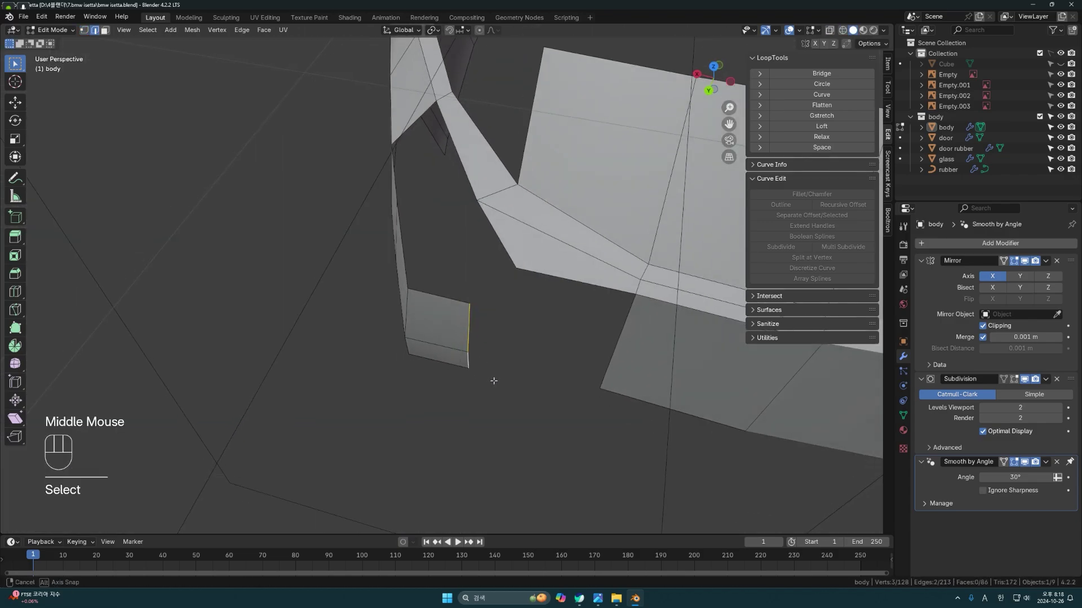
# In top view, extrude the panel's end edges about 0.065 m inward and 0.029 m toward the front
pyautogui.moveTo(493, 379); pyautogui.dragTo(475, 346, button='middle')
pyautogui.press('`')
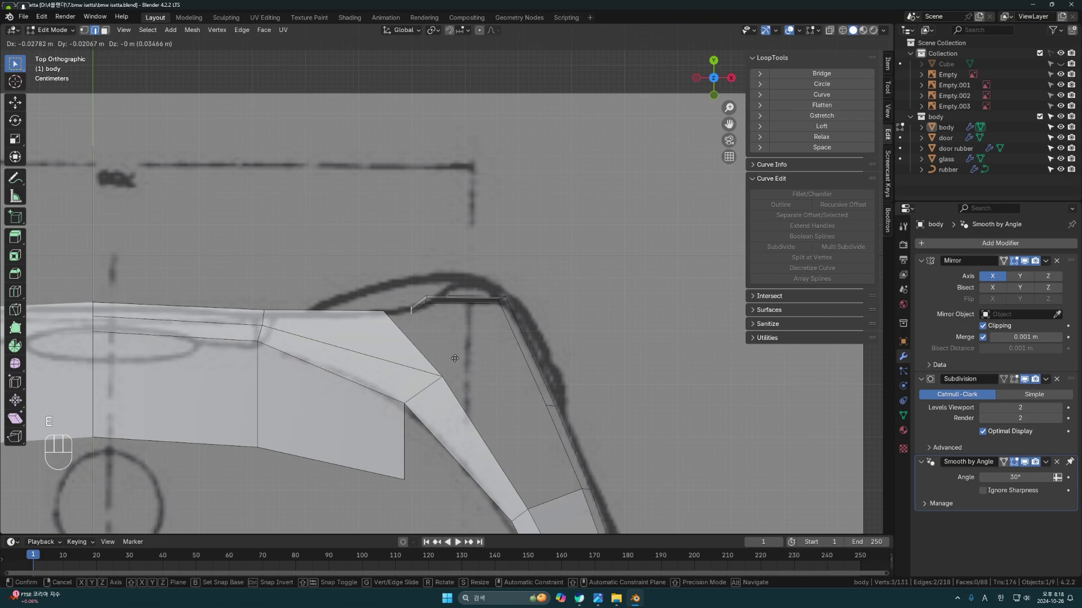
pyautogui.click(435, 362)
# Add two horizontal loop cuts to the rear centre panel and bridge it to the side panel's end edges
pyautogui.moveTo(435, 363); pyautogui.dragTo(304, 310, button='middle')
pyautogui.scroll(-3, 441, 338)
pyautogui.moveTo(492, 383); pyautogui.dragTo(518, 366, button='middle')
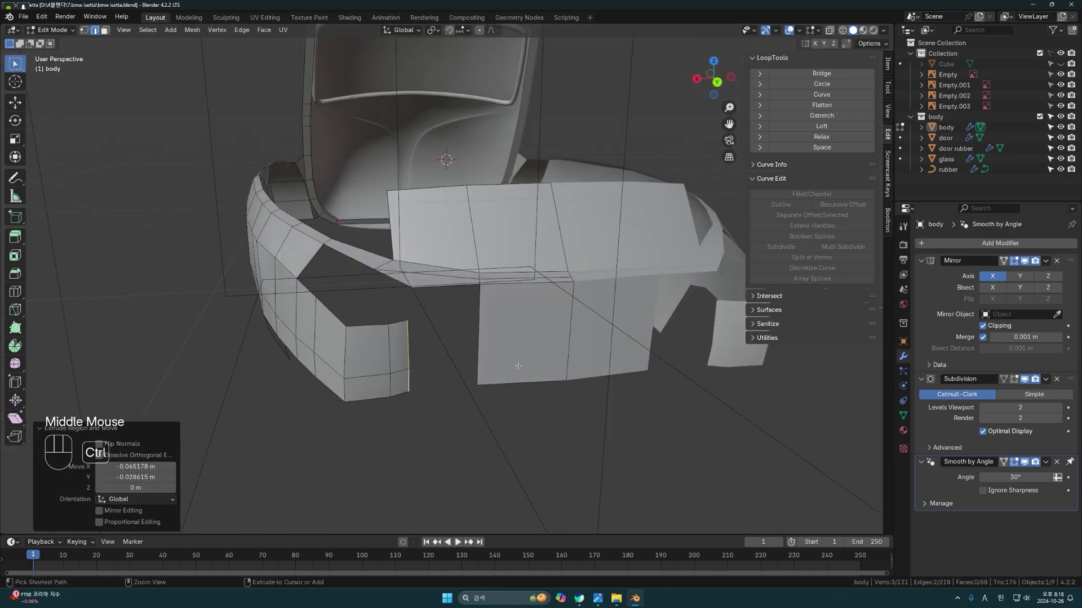
pyautogui.click(482, 322)
pyautogui.click(479, 342)
pyautogui.click(410, 343)
pyautogui.moveTo(459, 347); pyautogui.dragTo(468, 331, button='middle')
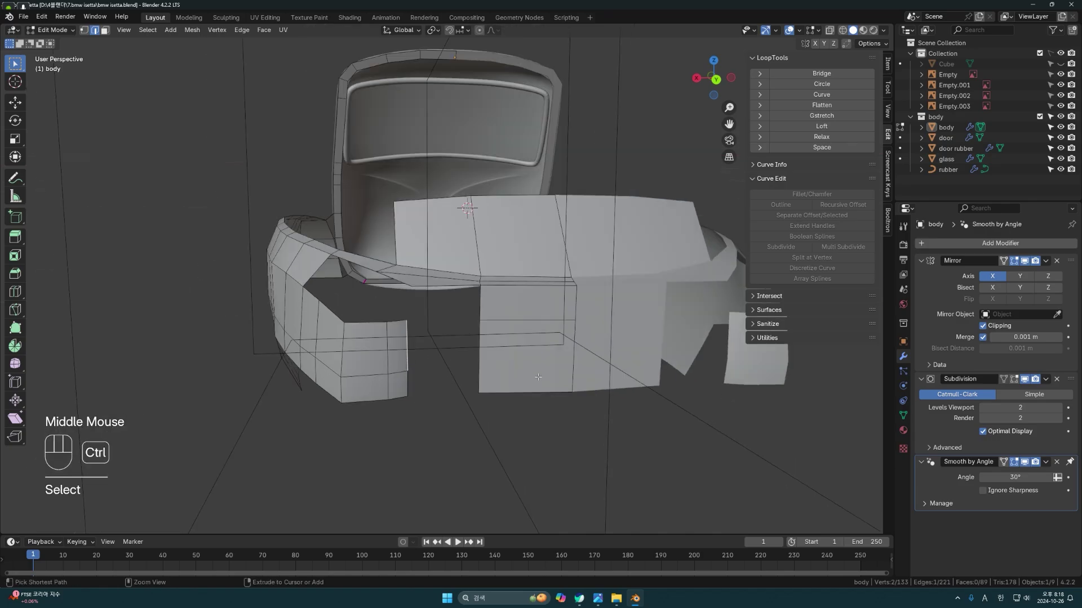
pyautogui.click(483, 379)
pyautogui.click(442, 411)
# Add a loop cut across the waistline strip at the rear corner and move the corner vertices in top view to shape the curve
pyautogui.moveTo(512, 427); pyautogui.dragTo(457, 343, button='middle')
pyautogui.click(451, 325)
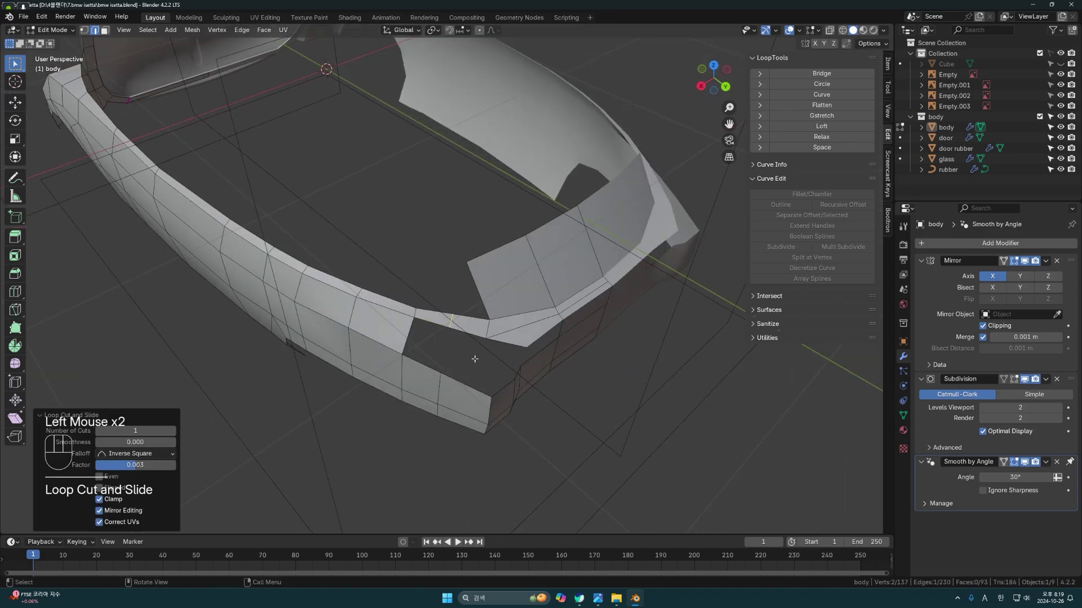
pyautogui.press('`')
pyautogui.click(511, 319)
pyautogui.scroll(2, 427, 277)
pyautogui.press('1')
pyautogui.moveTo(401, 276); pyautogui.dragTo(362, 261)
pyautogui.click(484, 246)
pyautogui.click(448, 270)
pyautogui.moveTo(445, 179); pyautogui.dragTo(396, 232)
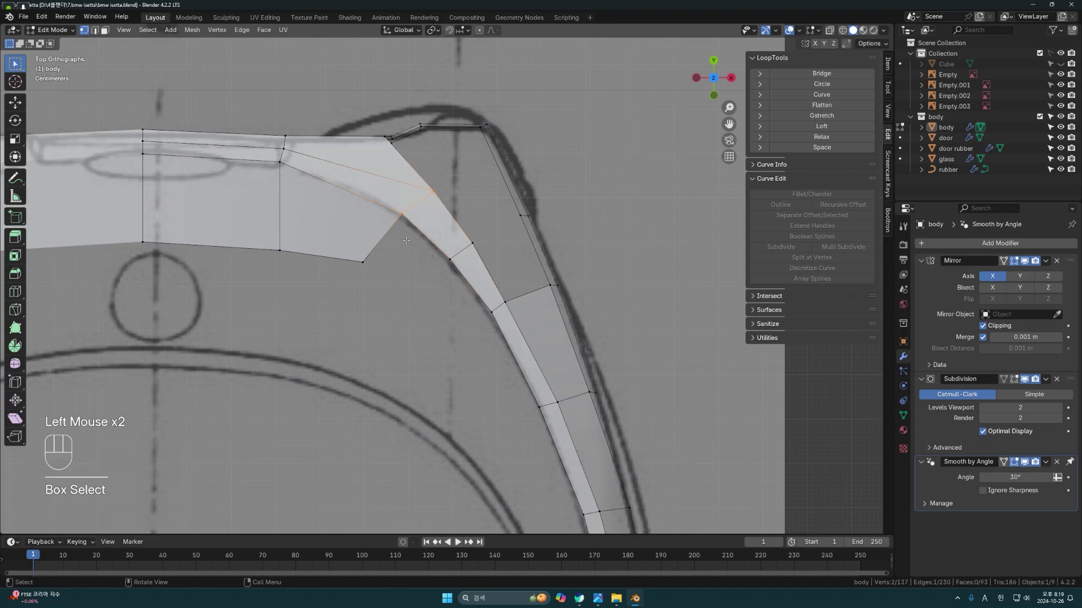
pyautogui.press('g')
pyautogui.click(394, 225)
pyautogui.click(472, 244)
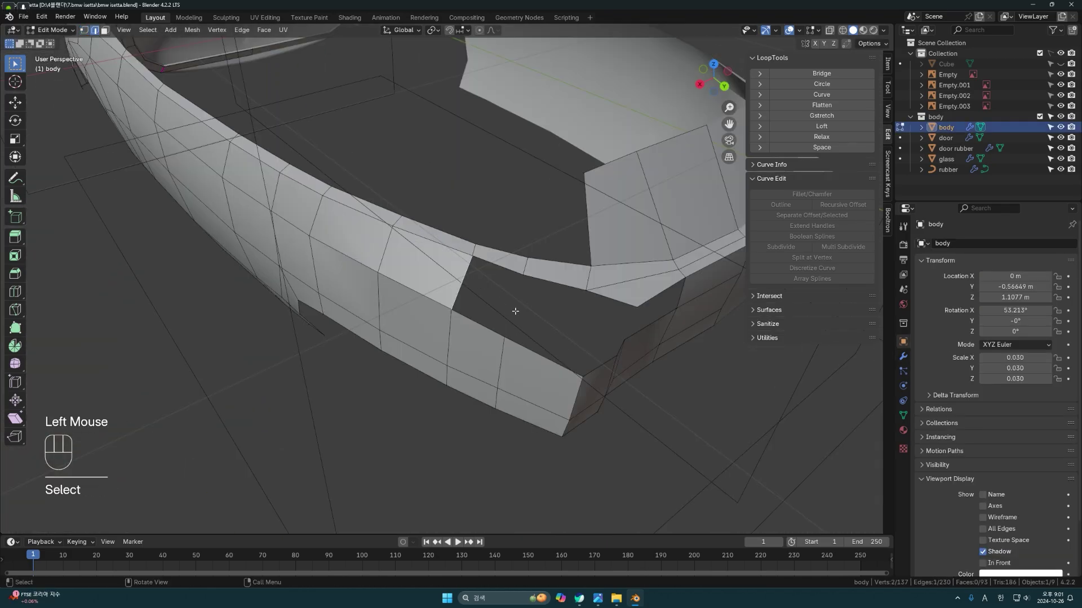
# Fill the first gap face between the waistline strip and the side panel at the rear corner, undoing the further changes
pyautogui.press('f')
pyautogui.moveTo(515, 311); pyautogui.dragTo(461, 343, button='middle')
pyautogui.press('f')
pyautogui.press('`')
pyautogui.click(514, 304)
pyautogui.scroll(2, 461, 338)
pyautogui.hotkey('ctrl', 'z')
pyautogui.hotkey('ctrl', 'z')
pyautogui.hotkey('ctrl', 'z')
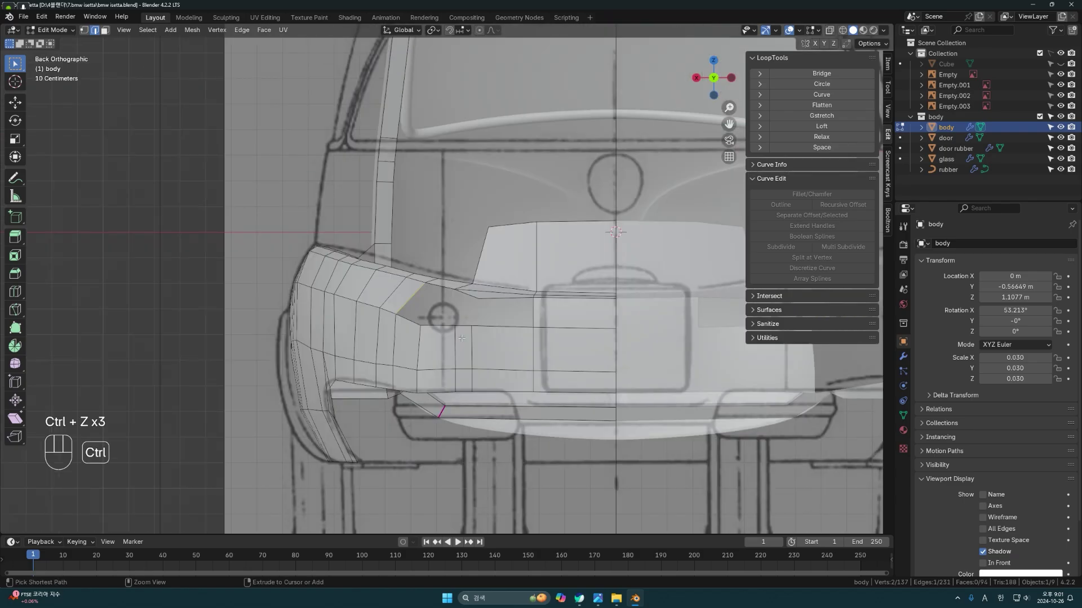
# In back view, extrude the rear corner panel's top edges straight up toward the waistline strip
pyautogui.scroll(1, 461, 338)
pyautogui.press('e')
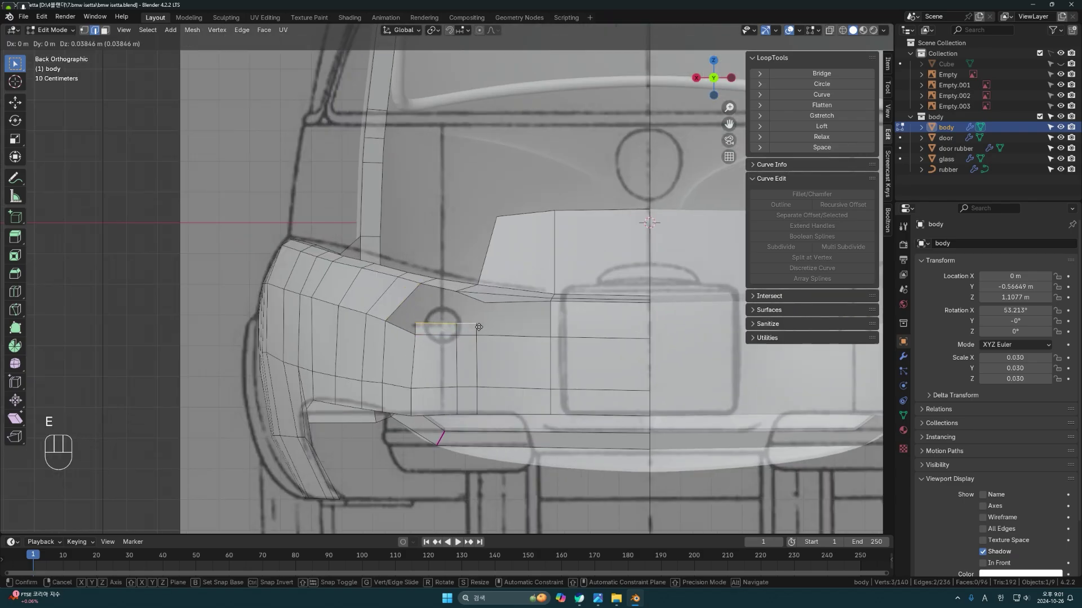
pyautogui.click(480, 309)
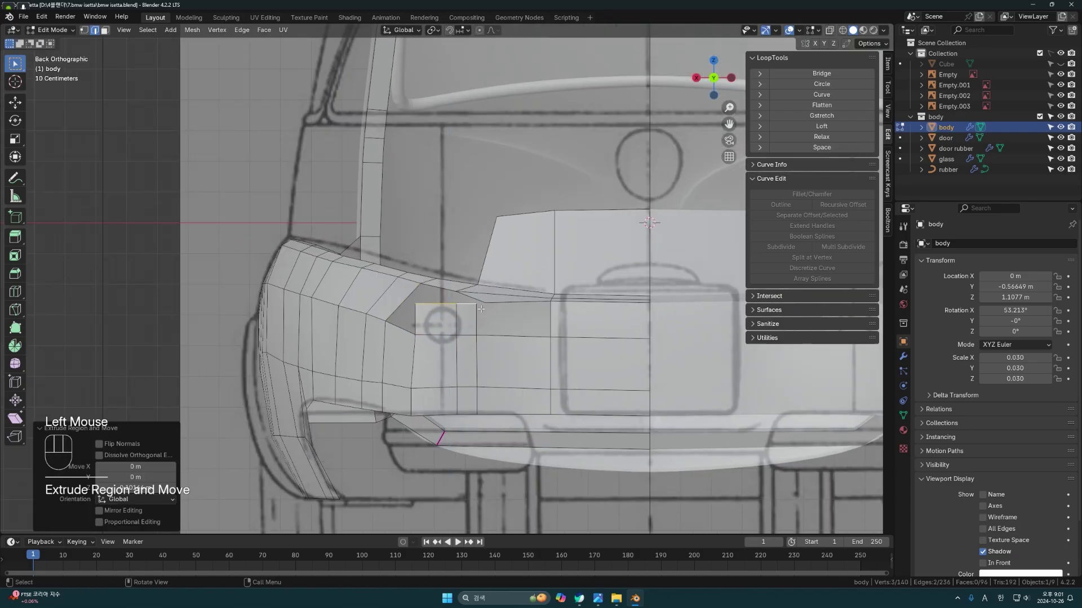
pyautogui.moveTo(480, 311); pyautogui.dragTo(471, 332, button='middle')
# Select the rear corner panel's middle column of vertical edges and move it about 0.031 m along X toward the centre
pyautogui.click(449, 356)
pyautogui.keyDown('shift'); pyautogui.click(450, 384); pyautogui.keyUp('shift')
pyautogui.keyDown('shift'); pyautogui.click(450, 410); pyautogui.keyUp('shift')
pyautogui.moveTo(475, 400); pyautogui.dragTo(492, 416, button='middle')
pyautogui.click(485, 431)
pyautogui.scroll(-4, 492, 416)
# In back view, select the rear panel's upper horizontal edge loop and lower it about 0.03 m along Z
pyautogui.press('`')
pyautogui.click(544, 379)
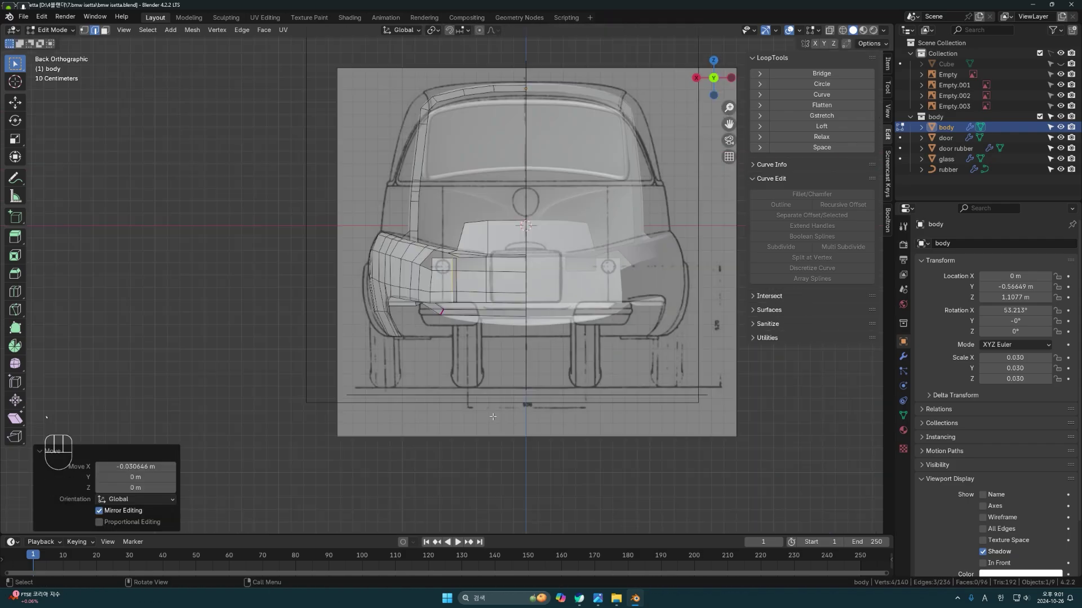
pyautogui.scroll(8, 480, 338)
pyautogui.scroll(-2, 480, 338)
pyautogui.click(448, 275)
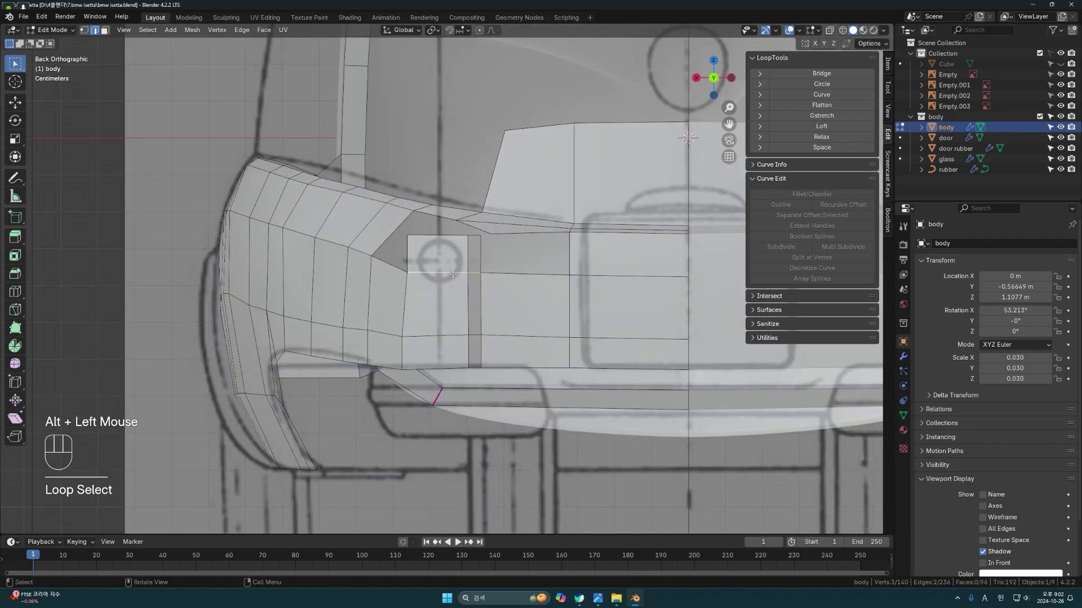
pyautogui.press('g')
pyautogui.press('z')
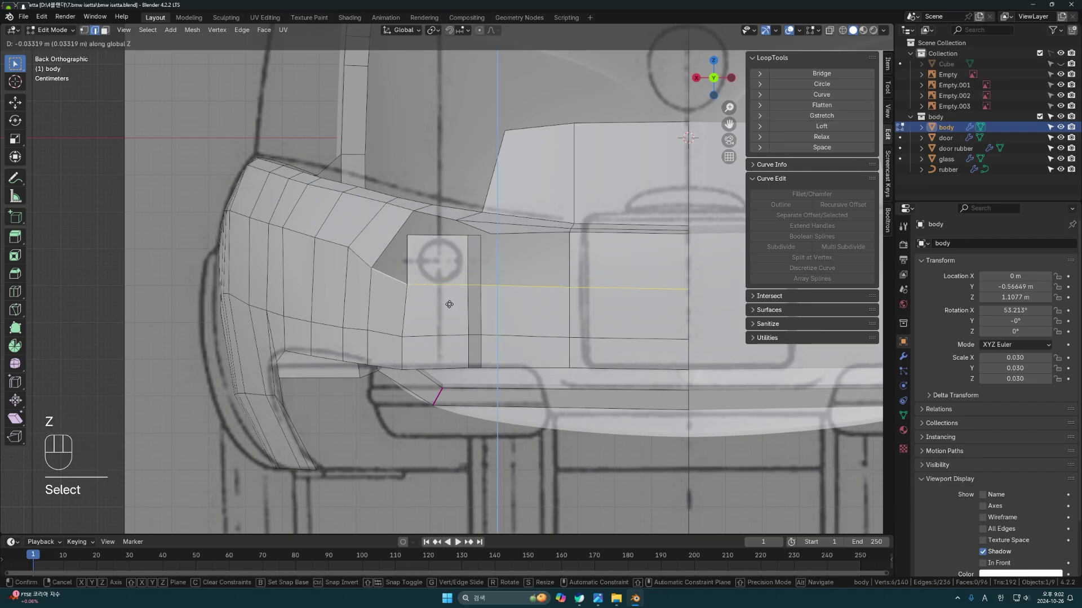
pyautogui.click(450, 306)
# In top view, move two waistline vertices ahead of the rear corner outward to widen the strip
pyautogui.click(364, 305)
pyautogui.press('1')
pyautogui.click(350, 248)
pyautogui.press('g')
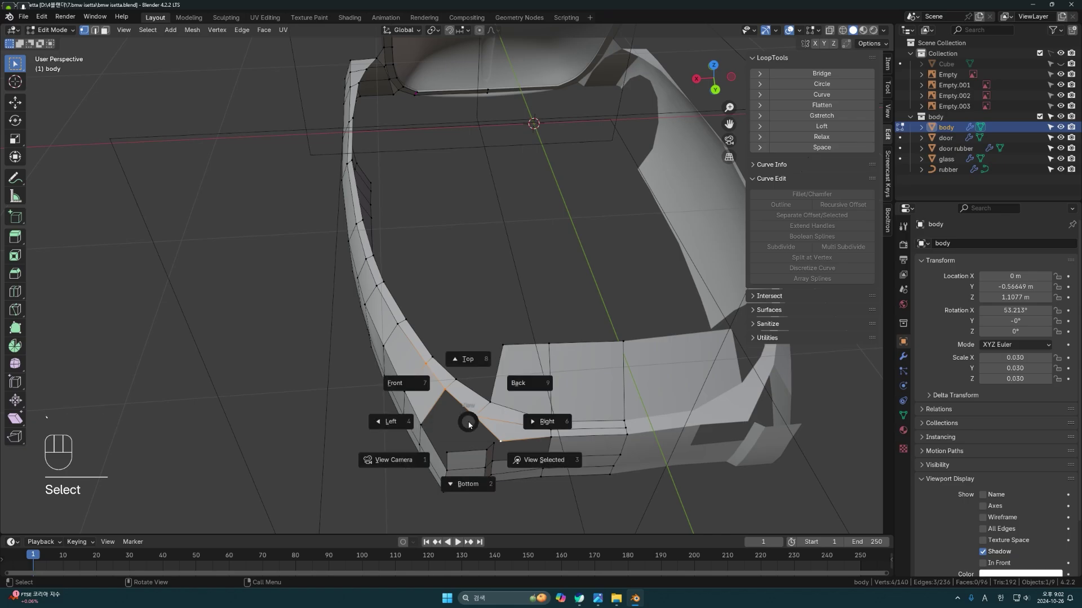
pyautogui.click(467, 359)
pyautogui.click(525, 377)
pyautogui.scroll(2, 528, 378)
pyautogui.press('g')
pyautogui.click(554, 370)
pyautogui.click(549, 451)
pyautogui.press('g')
pyautogui.click(584, 426)
# Move the next two outer waistline vertices around the rear corner, the last about 0.047 m inward and 0.039 m rearward
pyautogui.click(493, 318)
pyautogui.press('g')
pyautogui.click(517, 304)
pyautogui.click(428, 265)
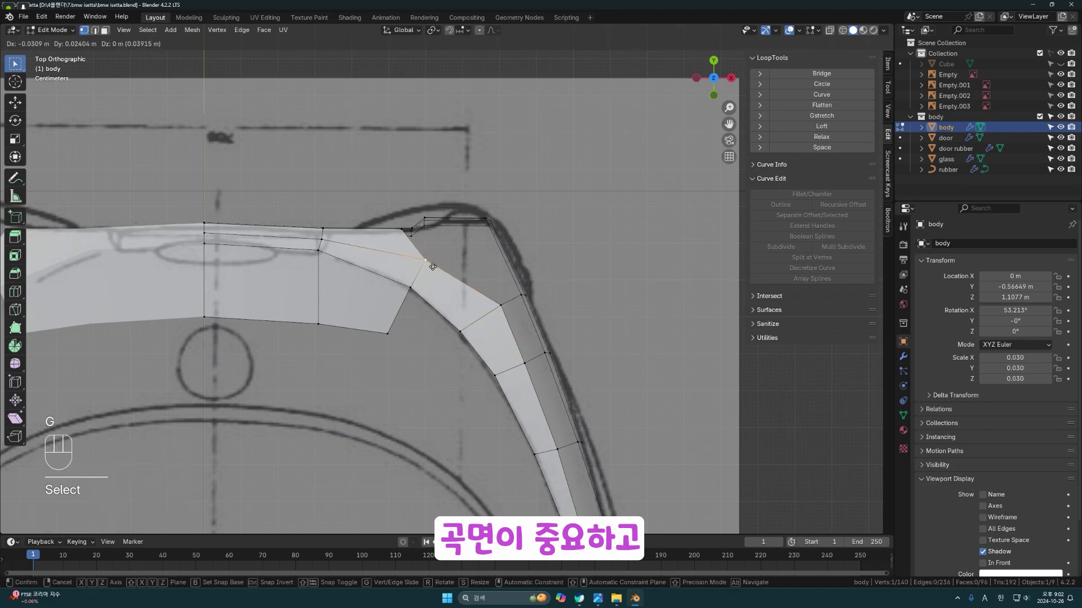
pyautogui.press('g')
pyautogui.click(426, 263)
# In back view, move the upper outer vertex of the extruded corner face about 0.02 m toward the centre
pyautogui.moveTo(426, 263); pyautogui.dragTo(425, 249, button='middle')
pyautogui.press('`')
pyautogui.click(436, 233)
pyautogui.scroll(2, 434, 233)
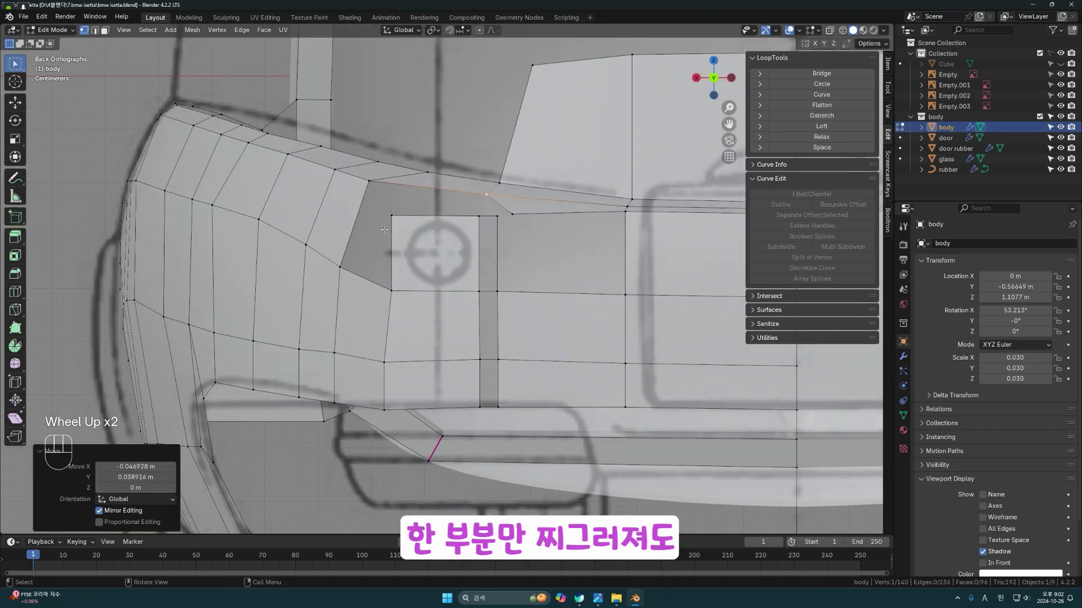
pyautogui.click(434, 233)
pyautogui.press('g')
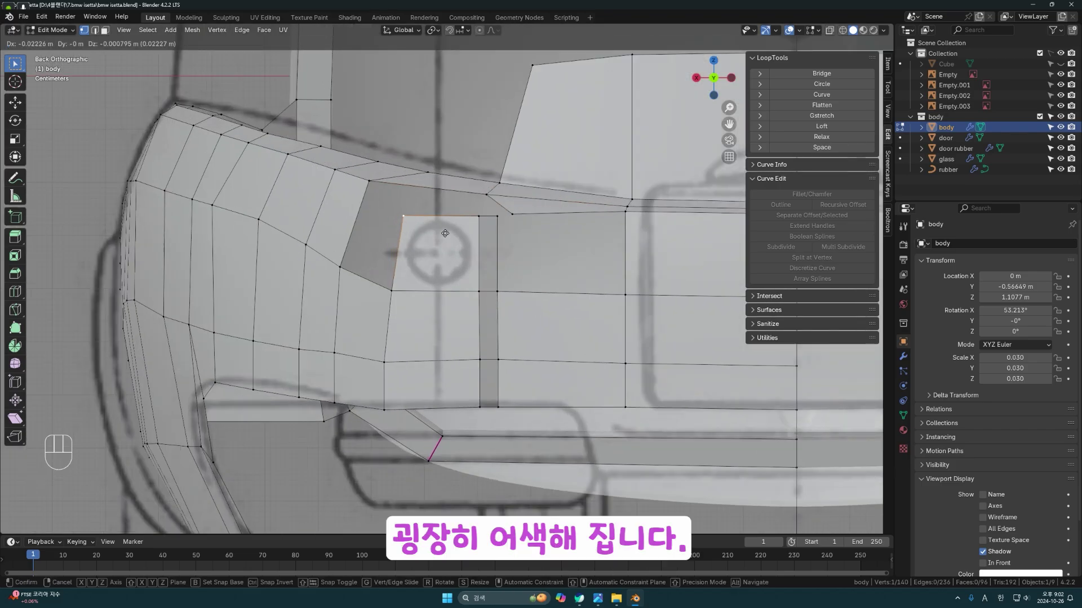
pyautogui.click(447, 233)
# Reposition the upper vertices of the rear corner panel to smooth the corner's shape
pyautogui.moveTo(446, 234); pyautogui.dragTo(524, 267, button='middle')
pyautogui.press('`')
pyautogui.click(526, 268)
pyautogui.scroll(8, 466, 246)
pyautogui.moveTo(547, 253); pyautogui.dragTo(570, 289)
pyautogui.press('g')
pyautogui.click(568, 295)
pyautogui.click(528, 269)
pyautogui.press('g')
pyautogui.click(527, 263)
# Fill two faces in the gap between the waistline strip and the rear corner panel
pyautogui.moveTo(527, 263); pyautogui.dragTo(335, 394, button='middle')
pyautogui.press('2')
pyautogui.click(307, 310)
pyautogui.press('f')
pyautogui.click(429, 232)
pyautogui.press('f')
# In top view, reposition a vertex beside the filled faces at the rear corner
pyautogui.moveTo(425, 321); pyautogui.dragTo(503, 361, button='middle')
pyautogui.press('1')
pyautogui.click(504, 363)
pyautogui.press('`')
pyautogui.click(506, 300)
pyautogui.scroll(3, 446, 264)
pyautogui.keyDown('shift'); pyautogui.moveTo(447, 265); pyautogui.dragTo(477, 341, button='middle'); pyautogui.keyUp('shift')
pyautogui.click(480, 343)
pyautogui.press('g')
pyautogui.click(518, 361)
# Select the facing edges of the remaining rear corner gap and fill a face between them
pyautogui.scroll(-2, 492, 313)
pyautogui.press('2')
pyautogui.keyDown('shift'); pyautogui.click(510, 329); pyautogui.keyUp('shift')
pyautogui.press('f')
# In wireframe, move the loose waistline vertex onto the adjacent corner vertex and merge the pair by distance
pyautogui.scroll(6, 428, 268)
pyautogui.press('1')
pyautogui.click(388, 348)
pyautogui.hotkey('shift', 'z')
pyautogui.moveTo(398, 346); pyautogui.dragTo(427, 333, button='middle')
pyautogui.click(351, 441)
pyautogui.press('g')
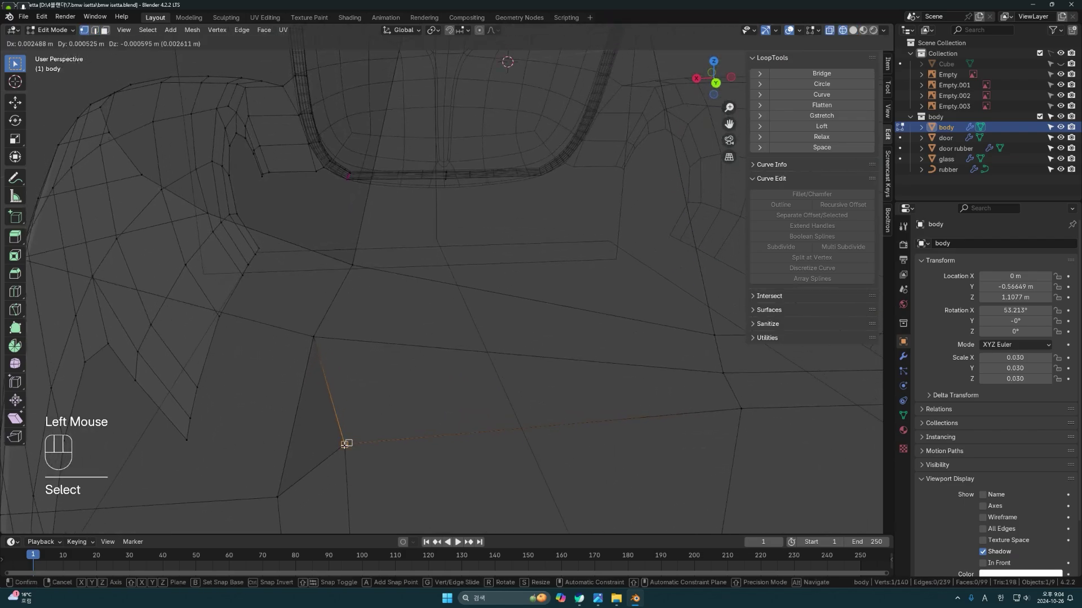
pyautogui.click(345, 444)
pyautogui.scroll(-3, 415, 435)
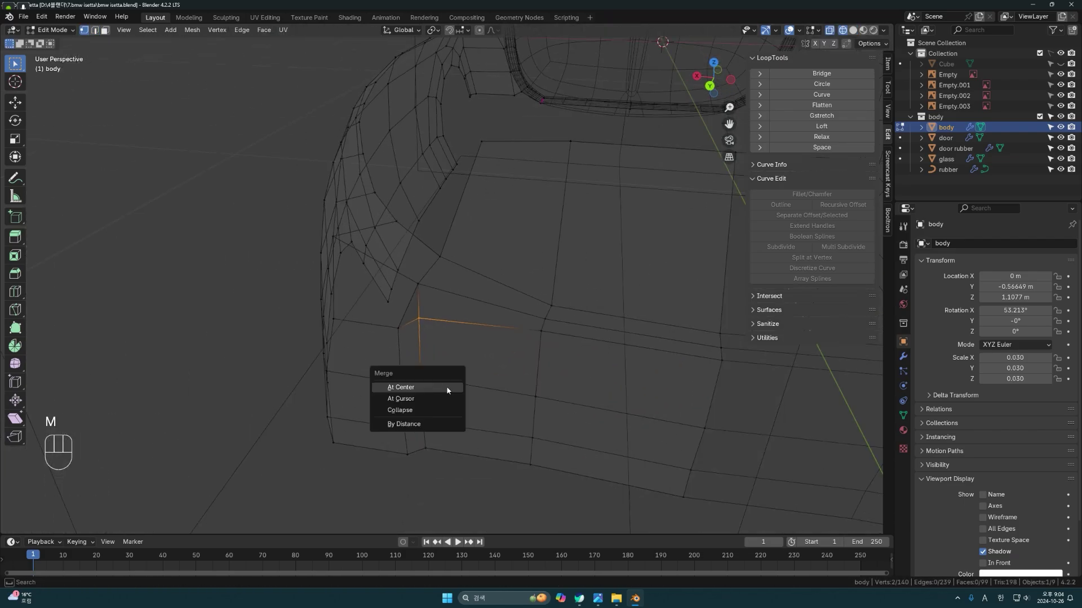
pyautogui.click(403, 423)
pyautogui.hotkey('shift', 'z')
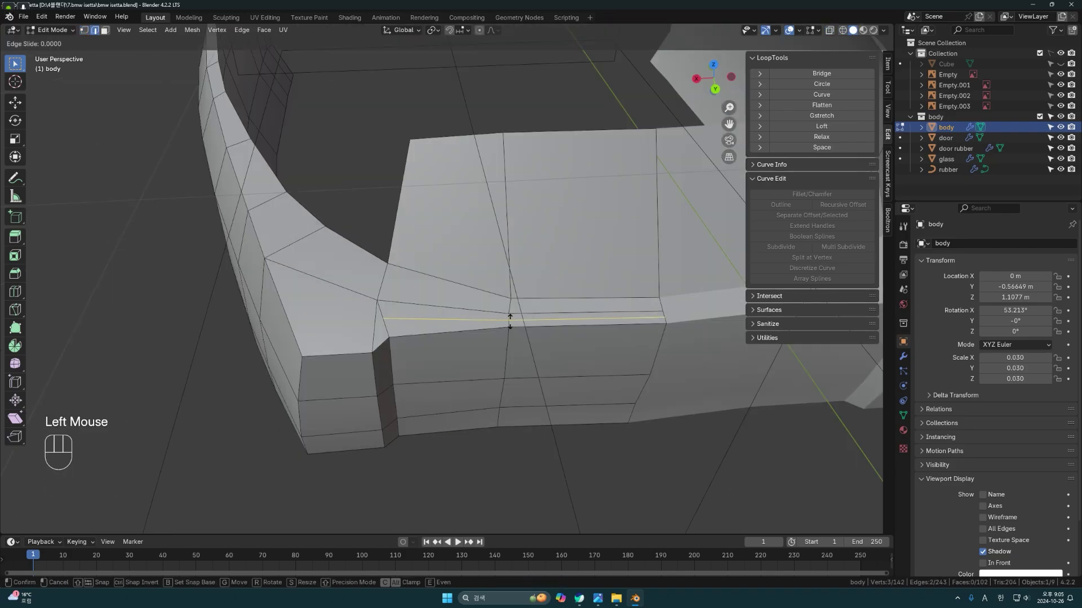
# Keep the new loop cut centred along the rear waistline ledge and slide its outer end vertex along its edge
pyautogui.press('Escape')
pyautogui.press('1')
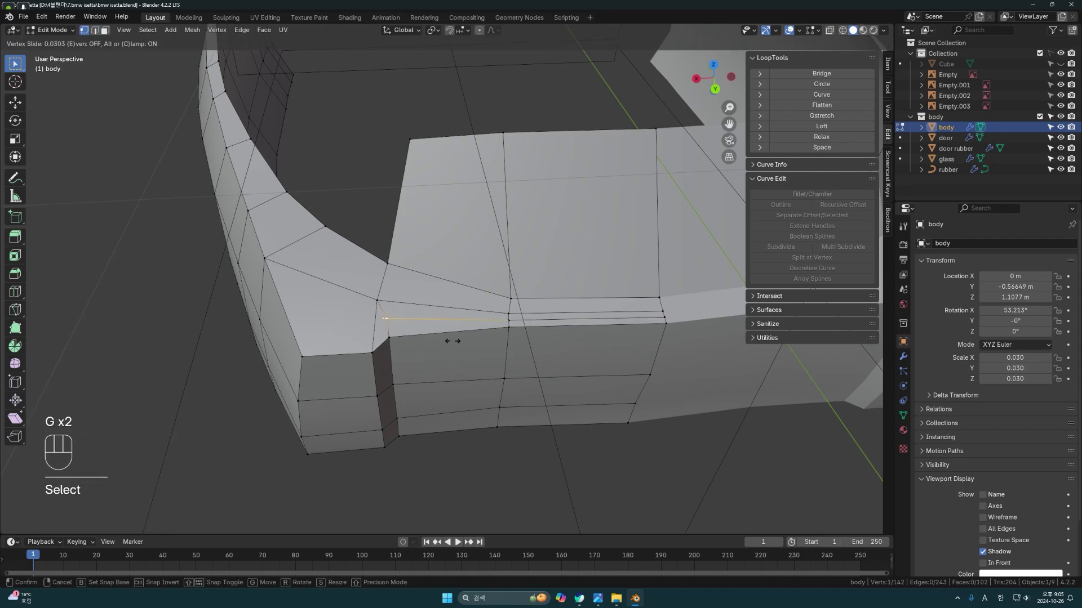
pyautogui.click(458, 340)
pyautogui.click(509, 459)
pyautogui.scroll(4, 646, 312)
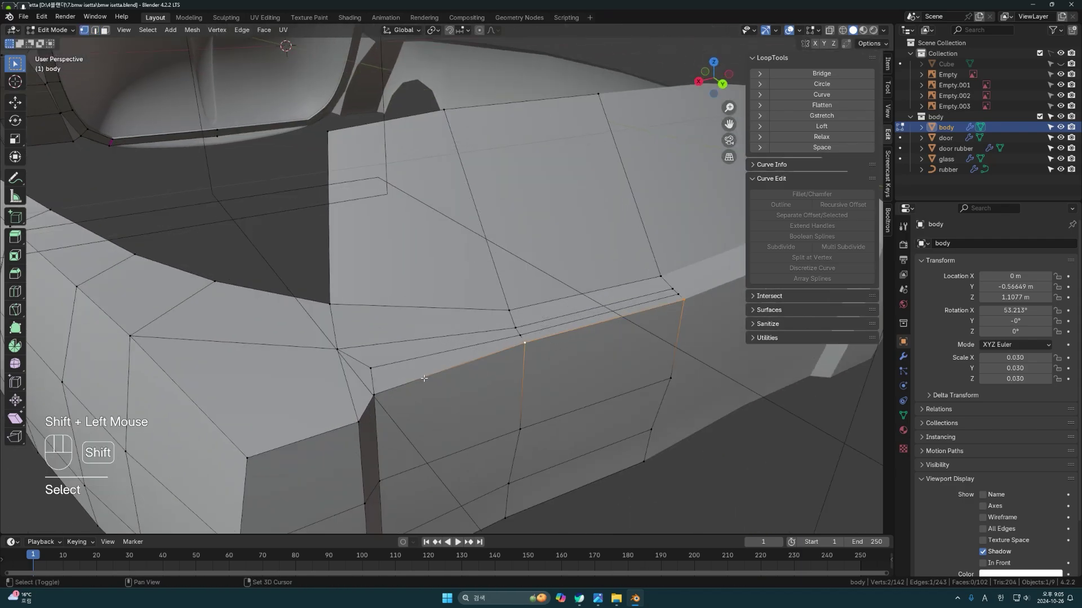
# Extend the selection along the outer edge of the rear waistline ledge and slide those vertices along their edges
pyautogui.keyDown('shift'); pyautogui.click(466, 367); pyautogui.keyUp('shift')
pyautogui.scroll(-2, 466, 367)
pyautogui.press('g')
pyautogui.press('g')
pyautogui.click(474, 394)
# Select neighbouring vertices of the rear waistline ledge near the corner and slide them along their edges to even the spacing
pyautogui.moveTo(473, 394); pyautogui.dragTo(508, 353, button='middle')
pyautogui.keyDown('shift'); pyautogui.click(508, 353); pyautogui.keyUp('shift')
pyautogui.click(578, 394)
pyautogui.click(609, 414)
pyautogui.keyDown('shift'); pyautogui.click(487, 346); pyautogui.keyUp('shift')
pyautogui.moveTo(558, 400)
pyautogui.mouseDown(button='middle')
pyautogui.moveTo(613, 361)
pyautogui.moveTo(569, 389)
pyautogui.mouseUp(button='middle')
pyautogui.press('g')
pyautogui.press('g')
pyautogui.click(617, 375)
# Select another set of vertices on the rear waistline ledge and slide them along their edges
pyautogui.moveTo(535, 377)
pyautogui.mouseDown(button='middle')
pyautogui.moveTo(508, 417)
pyautogui.moveTo(541, 397)
pyautogui.mouseUp(button='middle')
pyautogui.scroll(3, 619, 394)
pyautogui.click(789, 406)
pyautogui.keyDown('shift'); pyautogui.click(544, 404); pyautogui.keyUp('shift')
pyautogui.press('g')
pyautogui.press('g')
pyautogui.click(611, 444)
pyautogui.scroll(-2, 579, 365)
pyautogui.scroll(-2, 579, 364)
pyautogui.click(362, 483)
# In wireframe left view, move the ledge's corner vertex onto the waistline of the side reference image
pyautogui.moveTo(569, 383); pyautogui.dragTo(441, 402, button='middle')
pyautogui.press('`')
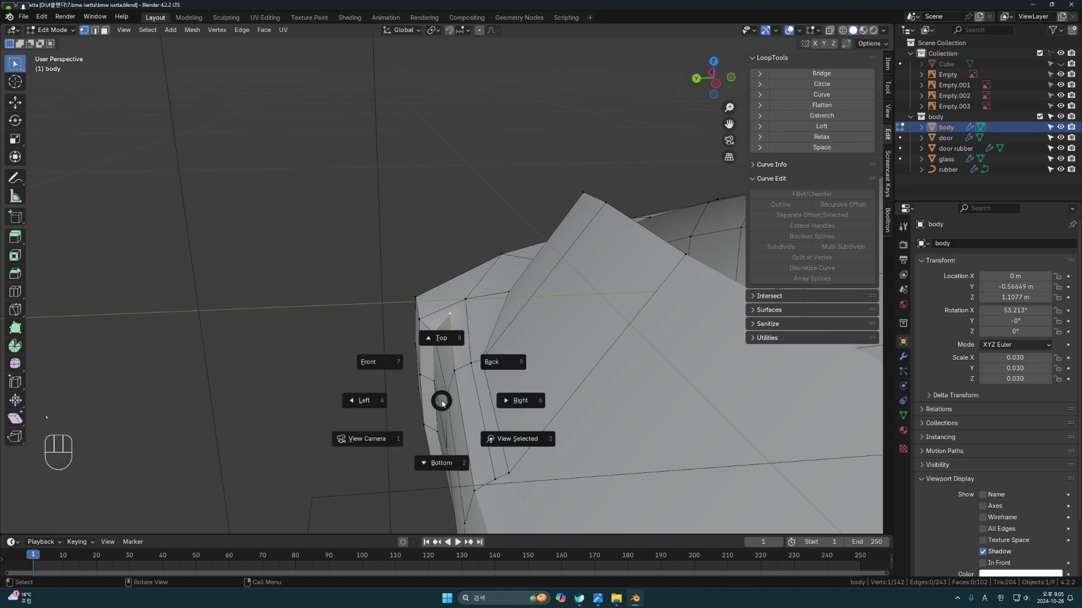
pyautogui.click(364, 400)
pyautogui.hotkey('shift', 'z')
pyautogui.scroll(2, 499, 351)
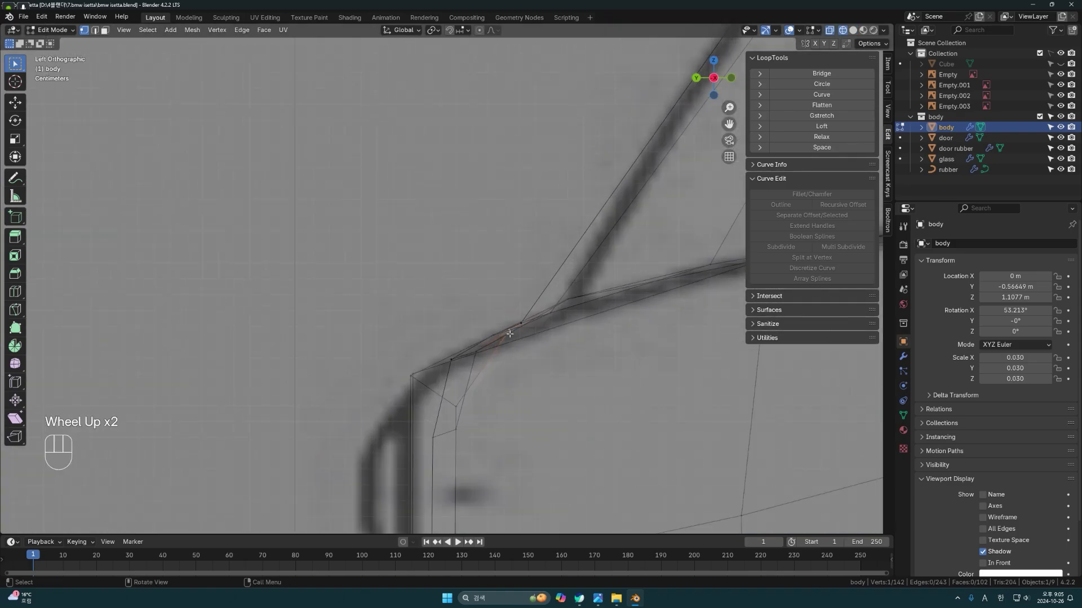
pyautogui.press('g')
pyautogui.click(499, 350)
pyautogui.scroll(-2, 499, 349)
pyautogui.moveTo(498, 350); pyautogui.dragTo(536, 394, button='middle')
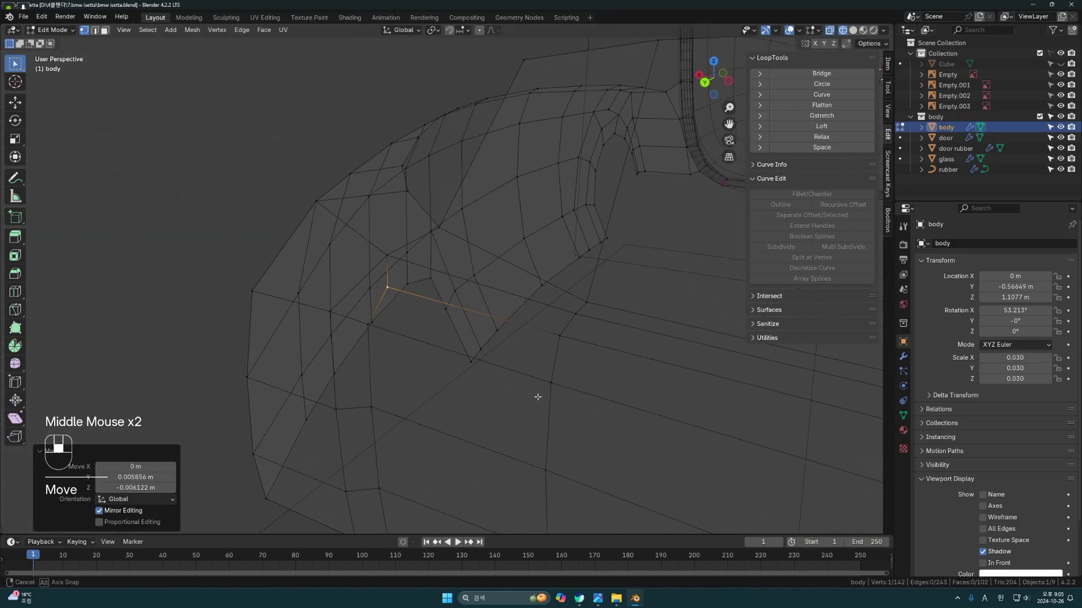
pyautogui.hotkey('shift', 'z')
pyautogui.scroll(2, 517, 383)
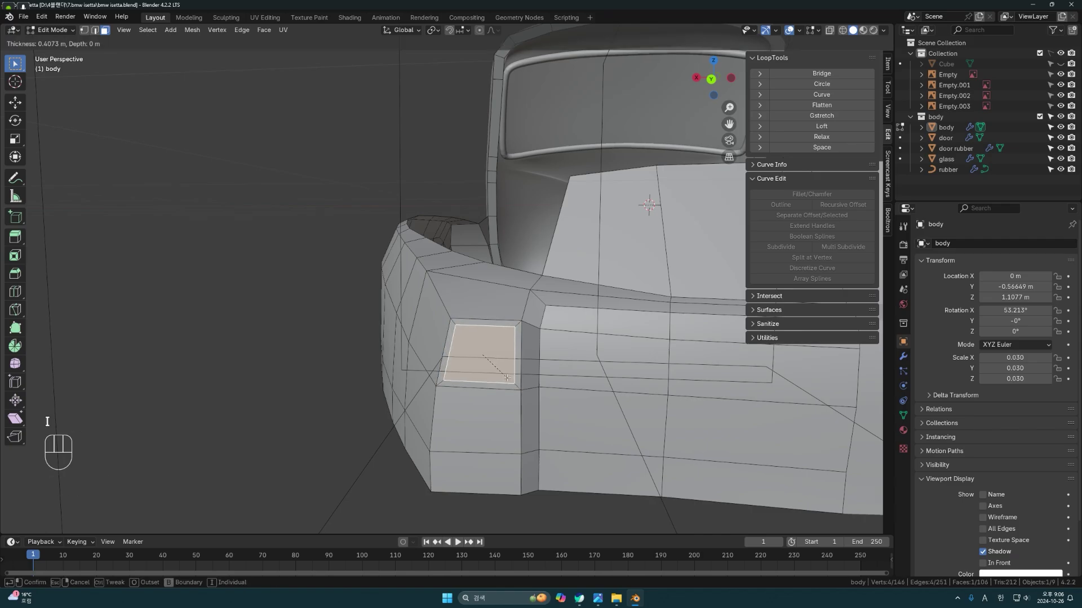
# Inset the upper face of the rear corner by about 0.5 m and move it over the reference's lamp circle in back view
pyautogui.click(508, 378)
pyautogui.press('`')
pyautogui.click(483, 355)
pyautogui.press('g')
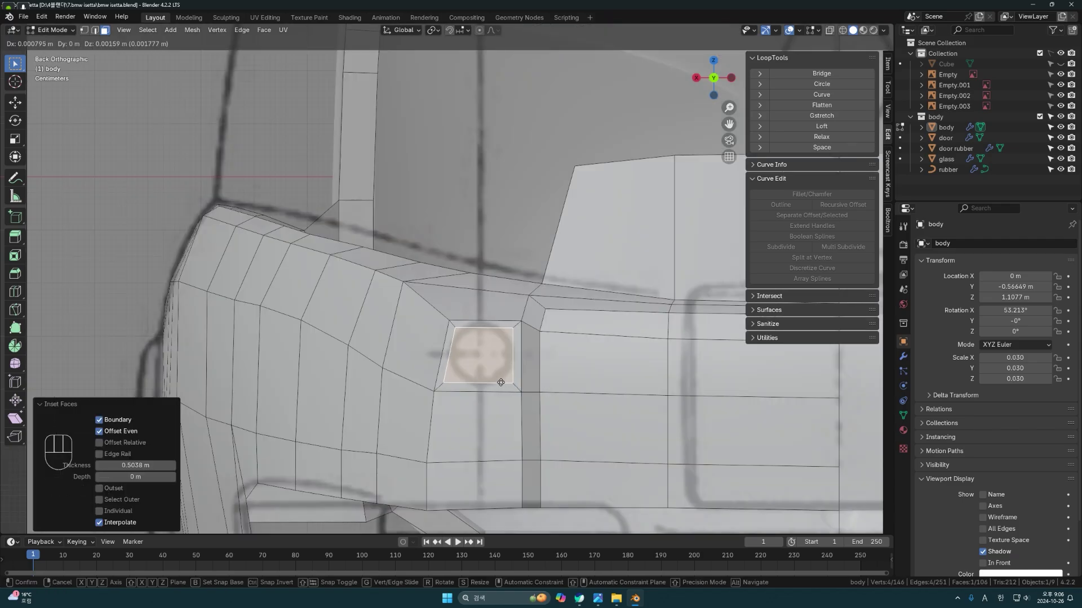
pyautogui.click(501, 383)
# Slide the inset's lower outer vertex along its edge and shift its outer vertex pair towards the lamp circle
pyautogui.scroll(2, 500, 383)
pyautogui.press('1')
pyautogui.click(474, 436)
pyautogui.press('g')
pyautogui.press('g')
pyautogui.click(488, 436)
pyautogui.click(471, 361)
pyautogui.keyDown('shift'); pyautogui.click(479, 418); pyautogui.keyUp('shift')
pyautogui.press('g')
pyautogui.click(496, 410)
# Move the inset's upper vertex pair and lower vertex along Z to square the inset around the lamp circle
pyautogui.click(528, 360)
pyautogui.keyDown('shift'); pyautogui.click(466, 354); pyautogui.keyUp('shift')
pyautogui.press('g')
pyautogui.press('z')
pyautogui.click(513, 375)
pyautogui.moveTo(541, 432); pyautogui.dragTo(548, 435)
pyautogui.press('g')
pyautogui.press('z')
pyautogui.click(545, 438)
# Move the two vertices on the corner face's upper edge along Z to leave a margin around the lamp inset
pyautogui.click(452, 340)
pyautogui.keyDown('shift'); pyautogui.click(552, 340); pyautogui.keyUp('shift')
pyautogui.press('g')
pyautogui.press('z')
pyautogui.click(545, 336)
pyautogui.scroll(-1, 507, 372)
pyautogui.click(481, 370)
pyautogui.scroll(-3, 481, 371)
pyautogui.scroll(3, 481, 373)
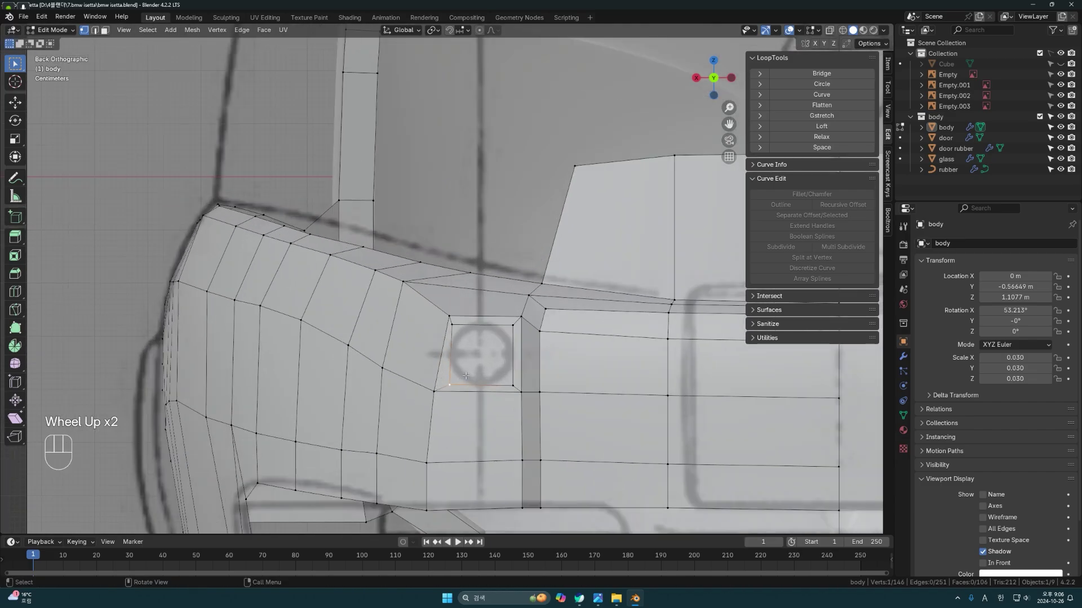
# Delete the inset face to open the lamp hole in the rear corner
pyautogui.press('3')
pyautogui.click(486, 374)
pyautogui.press('x')
pyautogui.click(448, 325)
pyautogui.moveTo(448, 325); pyautogui.dragTo(500, 337, button='middle')
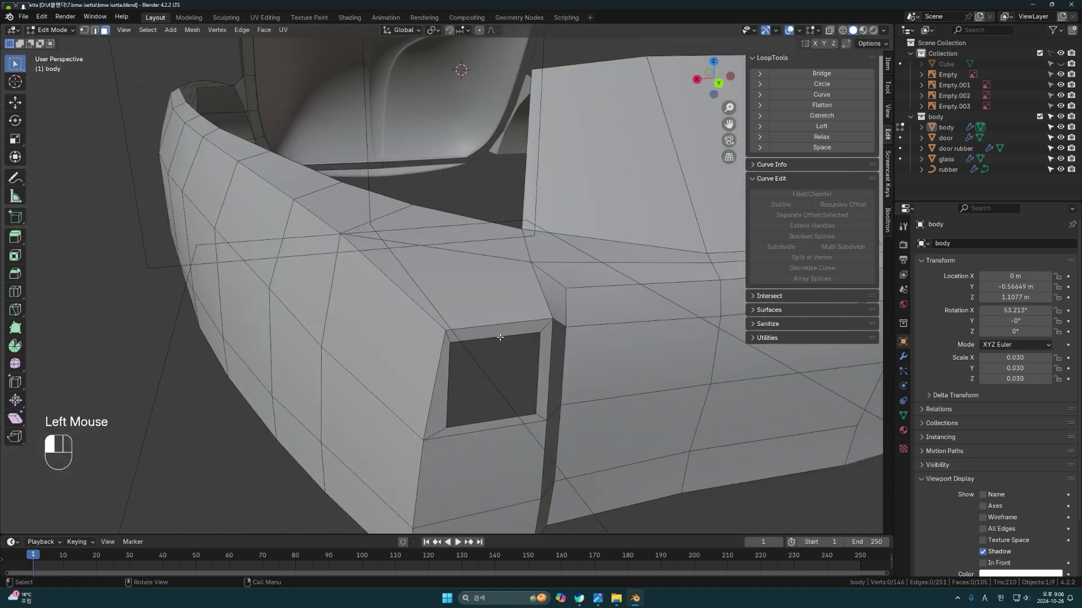
# Select the boundary edges of the lamp hole, return to Object Mode and inspect the smoothed rear corner
pyautogui.keyDown('shift'); pyautogui.click(482, 422); pyautogui.keyUp('shift')
pyautogui.moveTo(483, 422); pyautogui.dragTo(518, 404, button='middle')
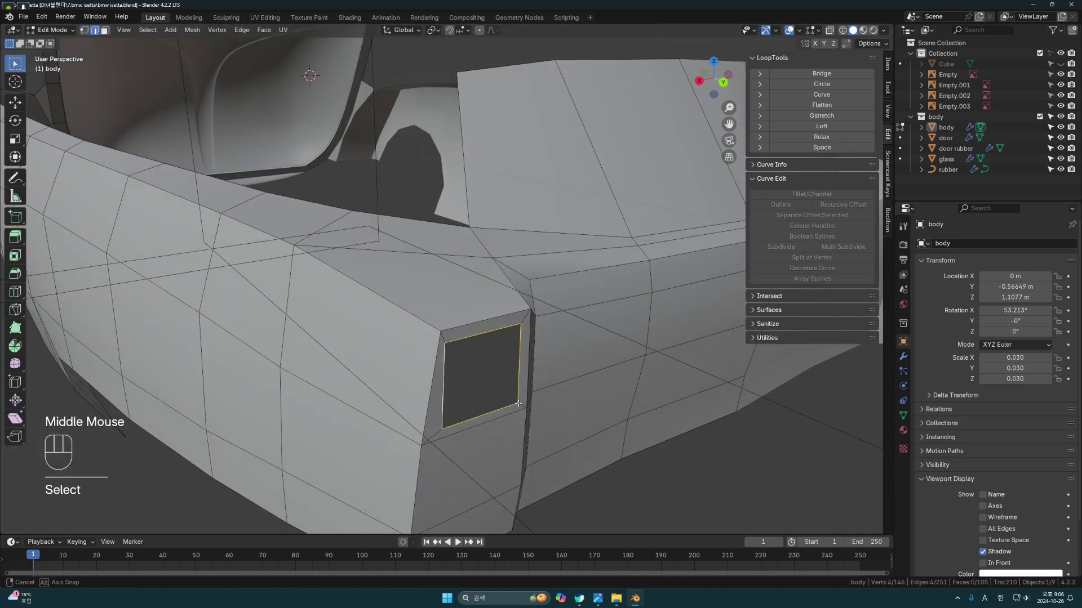
pyautogui.click(519, 405)
pyautogui.press('Tab')
pyautogui.moveTo(533, 466); pyautogui.dragTo(526, 391, button='middle')
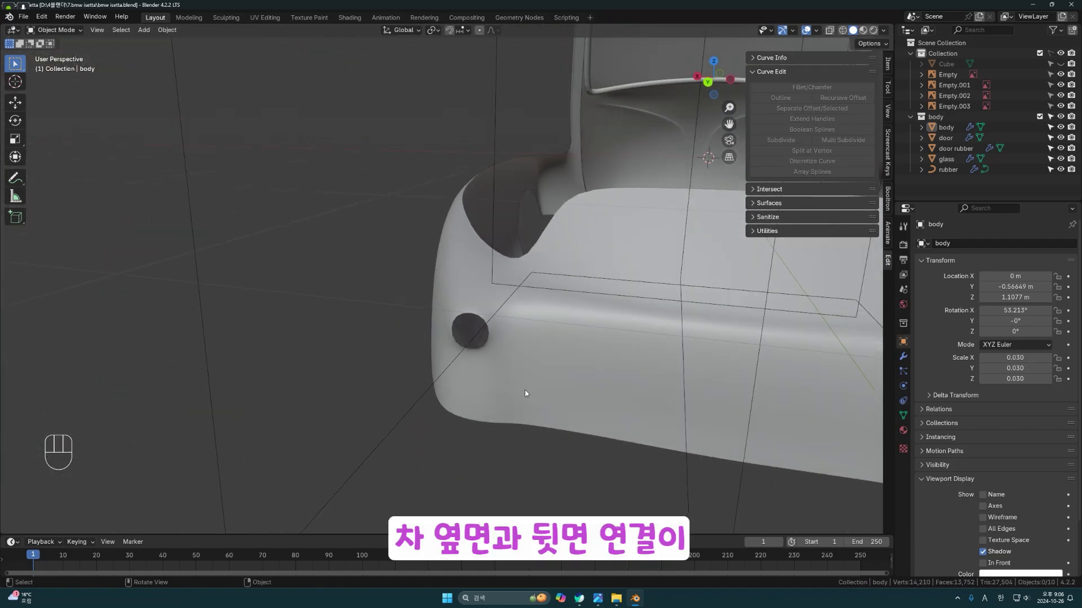
# In wireframe top view, move the inner vertices of the rear lamp section towards the reference outline
pyautogui.press('`')
pyautogui.click(513, 392)
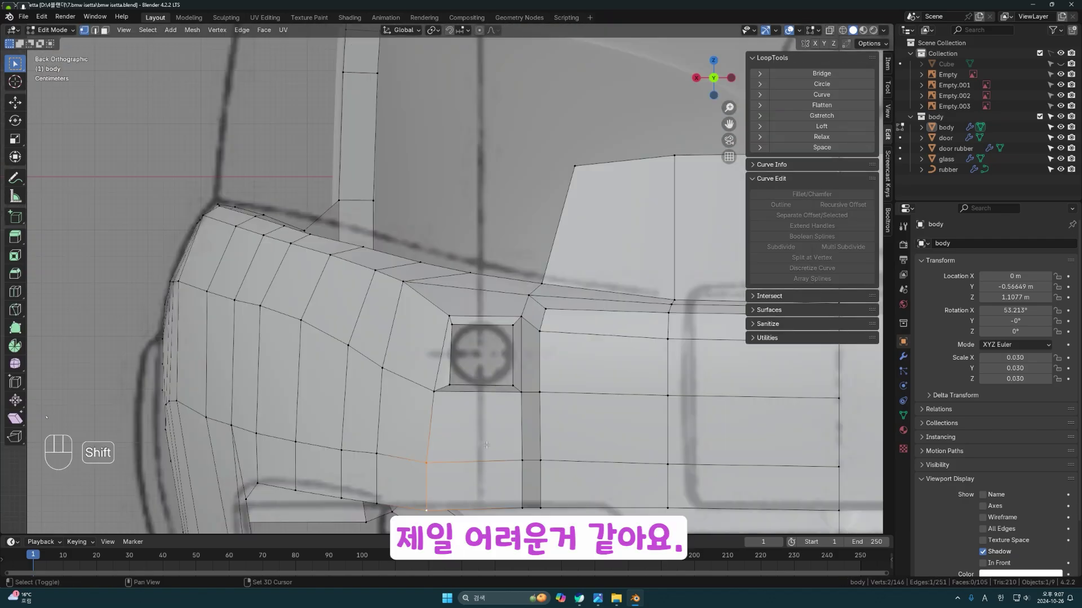
pyautogui.keyDown('shift'); pyautogui.moveTo(486, 445); pyautogui.dragTo(468, 335, button='middle'); pyautogui.keyUp('shift')
pyautogui.press('g')
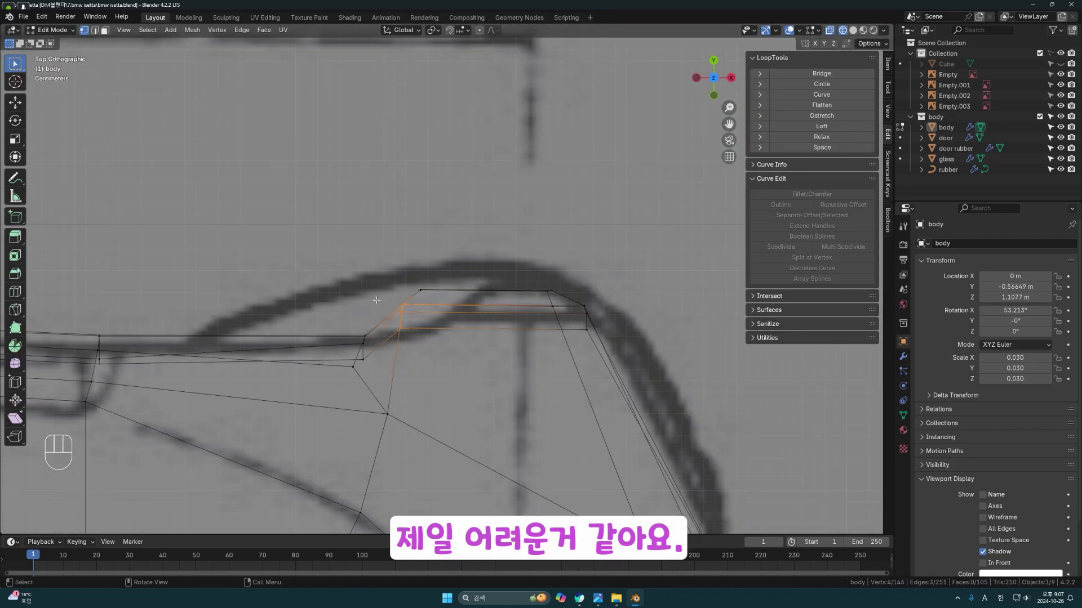
pyautogui.click(406, 287)
pyautogui.moveTo(405, 287); pyautogui.dragTo(591, 337)
pyautogui.press('g')
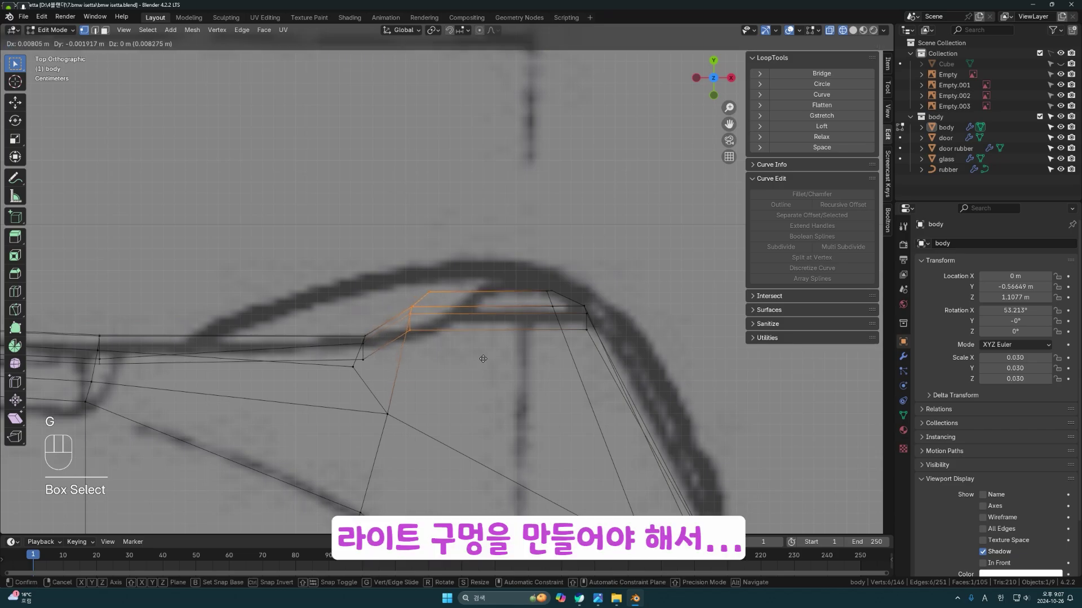
pyautogui.click(492, 360)
# In top view, reposition the inner vertices of the lamp section, pulling them in from the rear edge
pyautogui.scroll(-3, 492, 359)
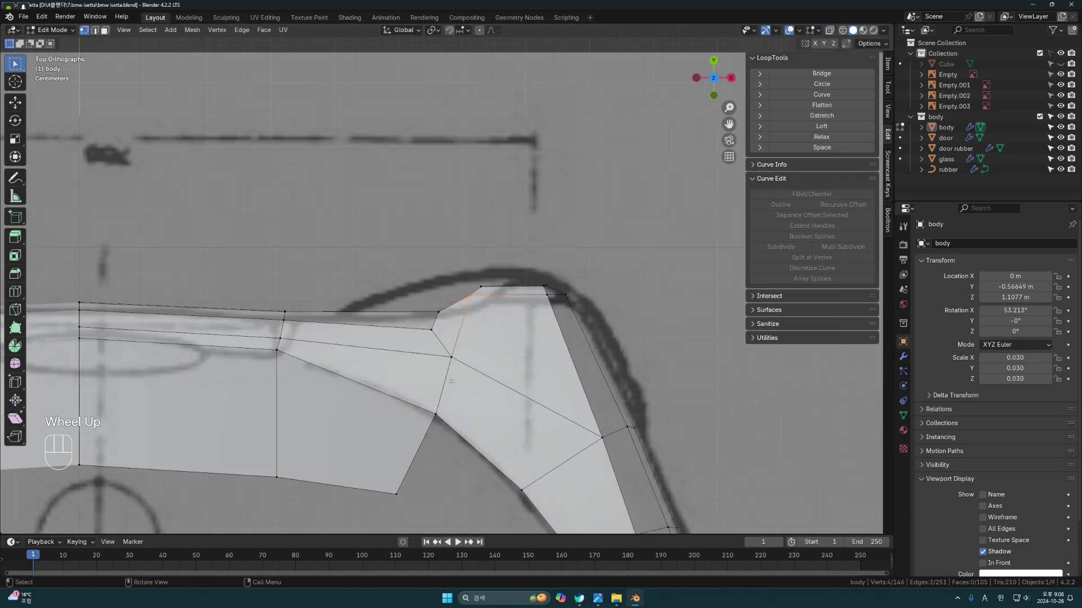
pyautogui.scroll(1, 494, 345)
pyautogui.press('g')
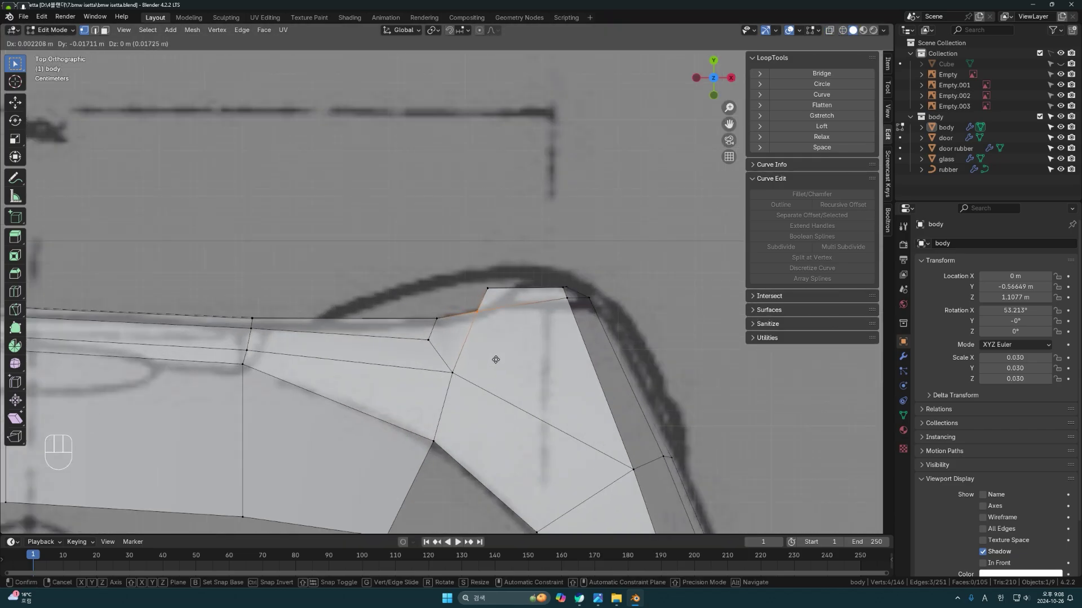
pyautogui.click(495, 360)
# In top view, move the ledge vertex beside the lamp section slightly inward along the rear edge
pyautogui.scroll(-2, 485, 352)
pyautogui.click(432, 322)
pyautogui.scroll(3, 439, 349)
pyautogui.press('g')
pyautogui.click(445, 375)
pyautogui.scroll(-3, 445, 374)
pyautogui.keyDown('shift'); pyautogui.moveTo(440, 374); pyautogui.dragTo(541, 397, button='middle'); pyautogui.keyUp('shift')
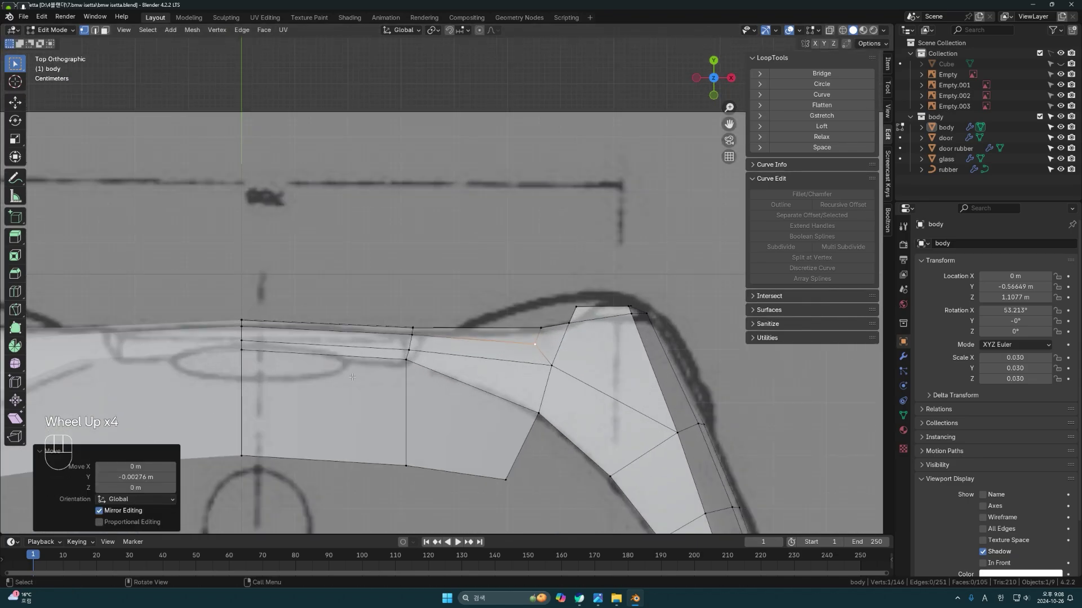
# Box-select the vertices at the rear ledge's centre and move them along Y
pyautogui.scroll(3, 248, 338)
pyautogui.keyDown('shift'); pyautogui.moveTo(248, 338); pyautogui.dragTo(445, 352, button='middle'); pyautogui.keyUp('shift')
pyautogui.moveTo(420, 316); pyautogui.dragTo(463, 350)
pyautogui.press('g')
pyautogui.press('y')
pyautogui.click(479, 372)
# Select the row of three vertices along the rear ledge and move them along Z
pyautogui.moveTo(490, 389)
pyautogui.mouseDown(button='middle')
pyautogui.moveTo(322, 316)
pyautogui.moveTo(455, 303)
pyautogui.moveTo(435, 314)
pyautogui.moveTo(585, 339)
pyautogui.moveTo(525, 393)
pyautogui.moveTo(534, 393)
pyautogui.moveTo(451, 355)
pyautogui.mouseUp(button='middle')
pyautogui.click(500, 248)
pyautogui.keyDown('shift'); pyautogui.click(405, 288); pyautogui.keyUp('shift')
pyautogui.keyDown('shift'); pyautogui.click(258, 339); pyautogui.keyUp('shift')
pyautogui.press('g')
pyautogui.press('z')
pyautogui.click(505, 324)
pyautogui.scroll(-3, 506, 323)
# In wireframe, reposition the vertex where the rear ledge meets the lamp section
pyautogui.click(648, 340)
pyautogui.hotkey('shift', 'z')
pyautogui.press('g')
pyautogui.click(565, 410)
pyautogui.click(567, 411)
pyautogui.hotkey('shift', 'z')
pyautogui.scroll(-4, 567, 394)
pyautogui.scroll(2, 452, 355)
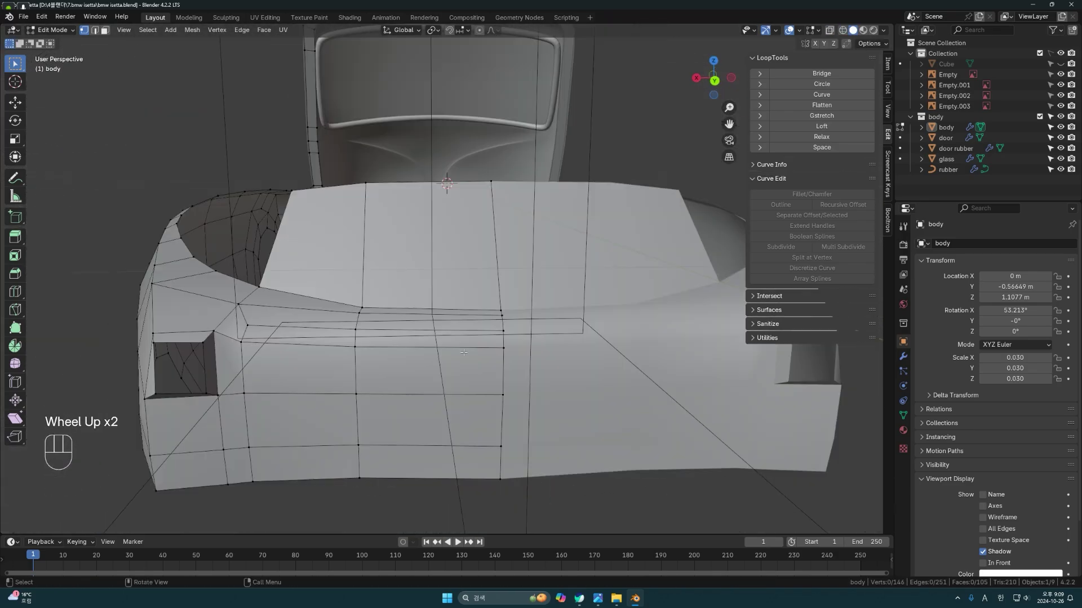
# In wireframe top view, move the three vertices of the rear ledge row to follow the reference's rear edge
pyautogui.click(369, 408)
pyautogui.scroll(-2, 440, 452)
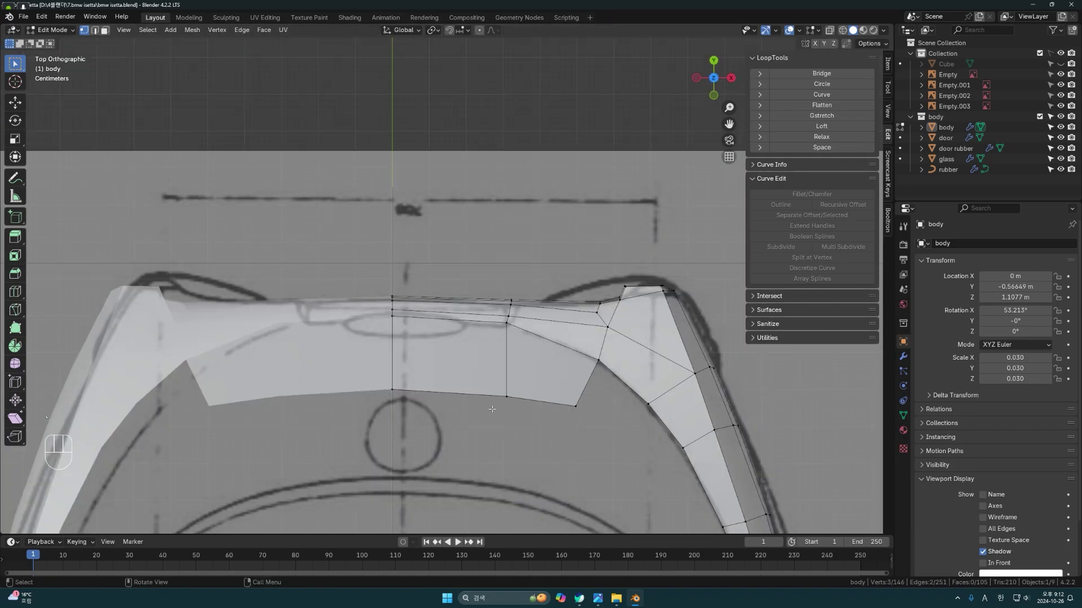
pyautogui.scroll(3, 514, 372)
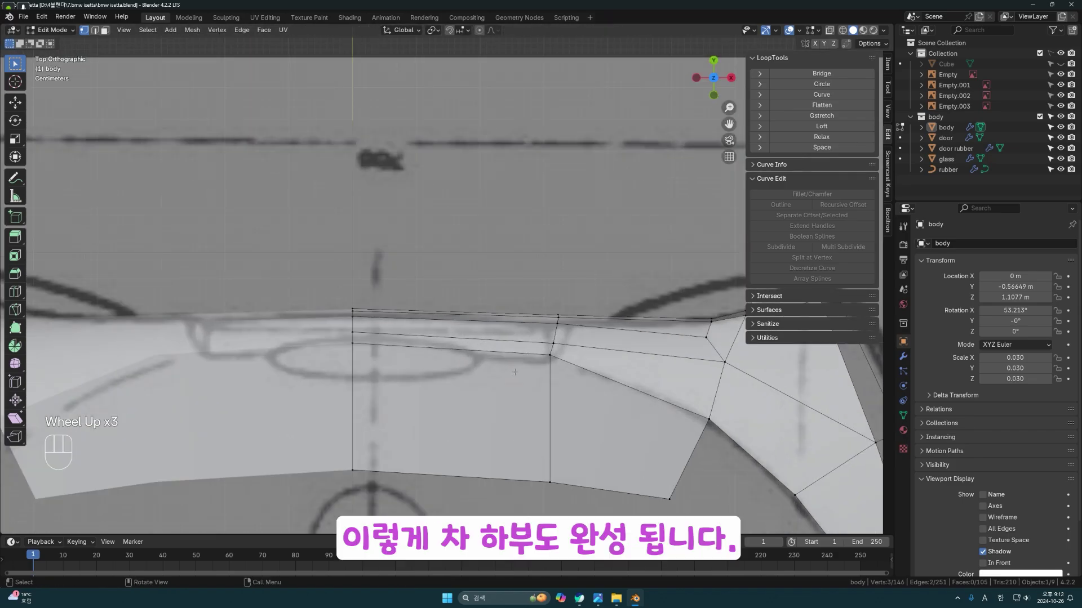
pyautogui.hotkey('shift', 'z')
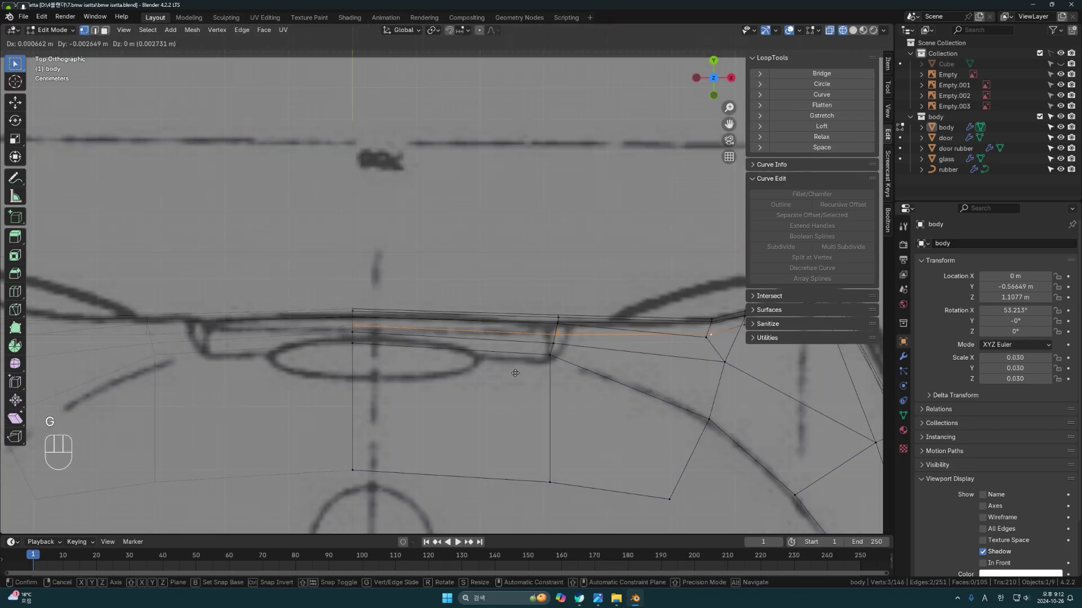
pyautogui.click(514, 375)
pyautogui.scroll(2, 507, 394)
pyautogui.click(533, 376)
pyautogui.moveTo(698, 369)
pyautogui.keyDown('shift'); pyautogui.mouseDown(button='middle')
pyautogui.moveTo(504, 397)
pyautogui.moveTo(356, 374)
pyautogui.moveTo(428, 372)
pyautogui.moveTo(496, 397)
pyautogui.moveTo(484, 406)
pyautogui.moveTo(522, 437)
pyautogui.moveTo(607, 414)
pyautogui.mouseUp(button='middle'); pyautogui.keyUp('shift')
pyautogui.press('g')
pyautogui.click(532, 381)
# Return to Object Mode, save the file and inspect the body in Material Preview shading
pyautogui.scroll(-4, 356, 374)
pyautogui.hotkey('shift', 'z')
pyautogui.scroll(-1, 451, 384)
pyautogui.press('Tab')
pyautogui.hotkey('ctrl', 's')
pyautogui.click(862, 30)
pyautogui.moveTo(502, 331)
pyautogui.mouseDown(button='middle')
pyautogui.moveTo(415, 305)
pyautogui.moveTo(411, 285)
pyautogui.moveTo(451, 382)
pyautogui.moveTo(433, 359)
pyautogui.moveTo(490, 375)
pyautogui.mouseUp(button='middle')
pyautogui.scroll(-2, 529, 396)
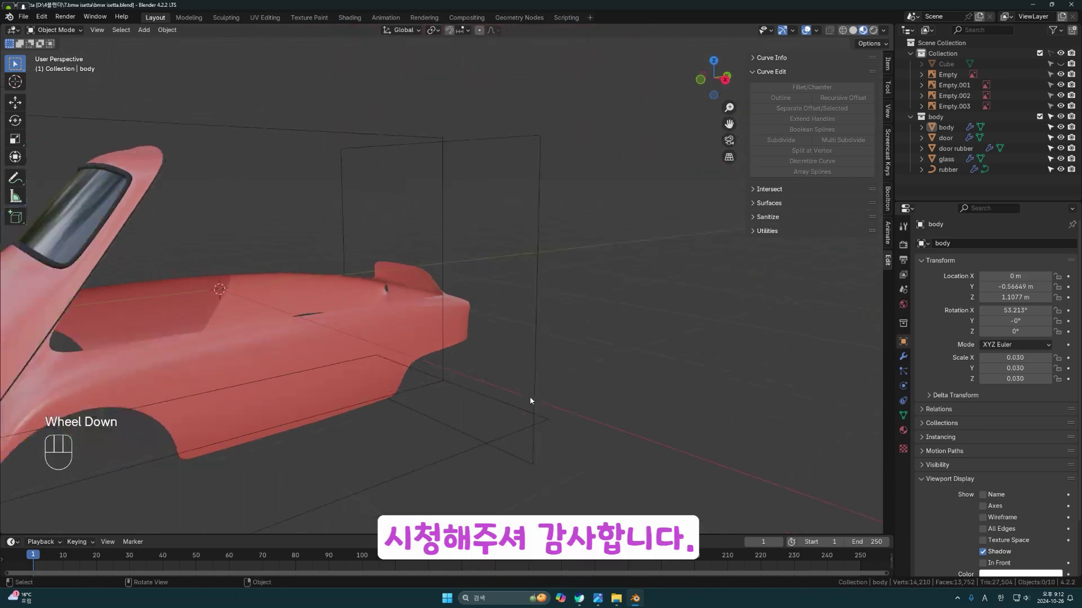